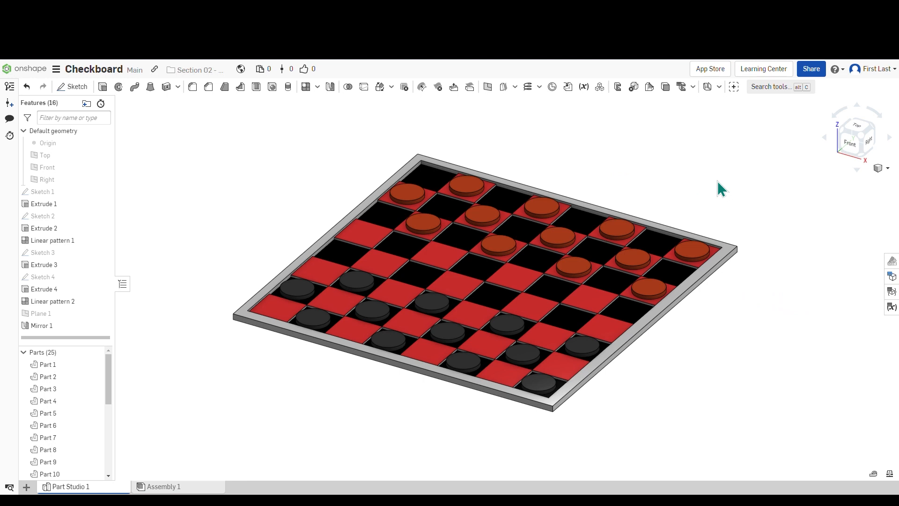
mouse_move(716, 181)
right_down()
mouse_move(648, 201)
mouse_move(548, 188)
mouse_move(518, 199)
mouse_move(421, 201)
right_up()
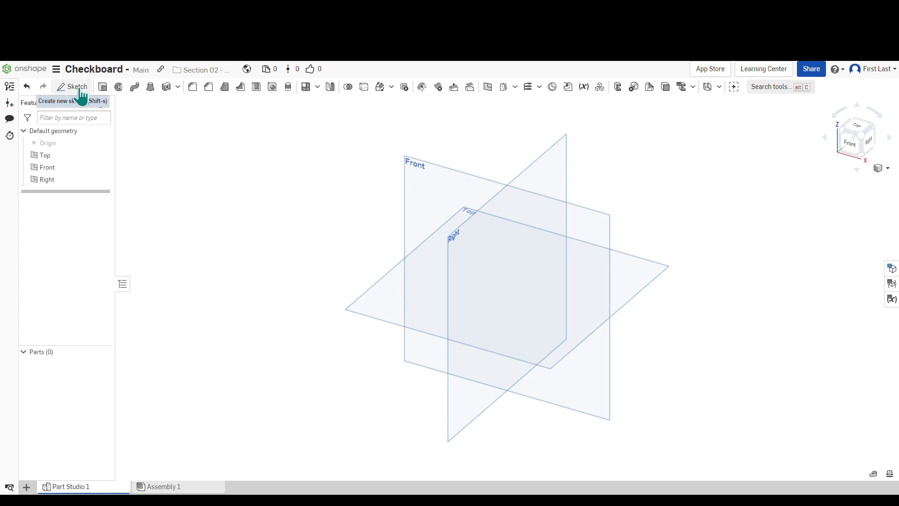
Start a new sketch on the Top plane and view it normal to the sketch plane.
click(80, 96)
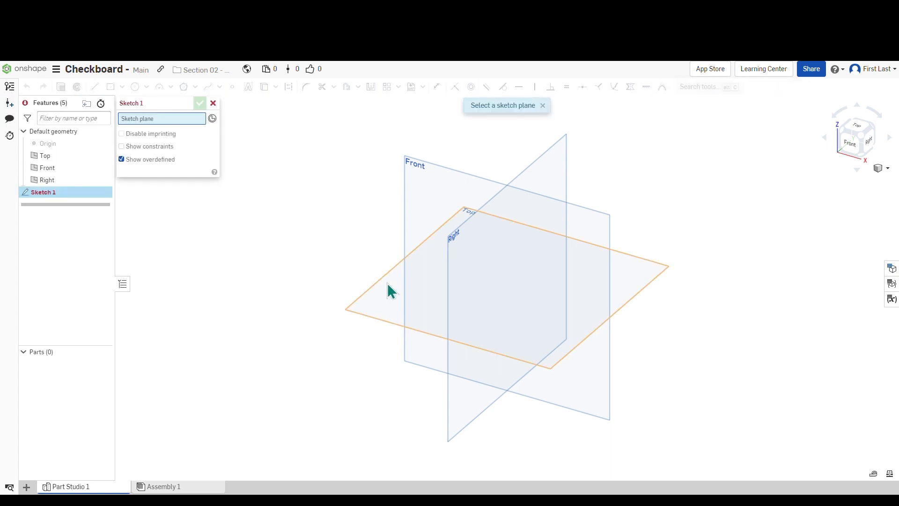
click(367, 277)
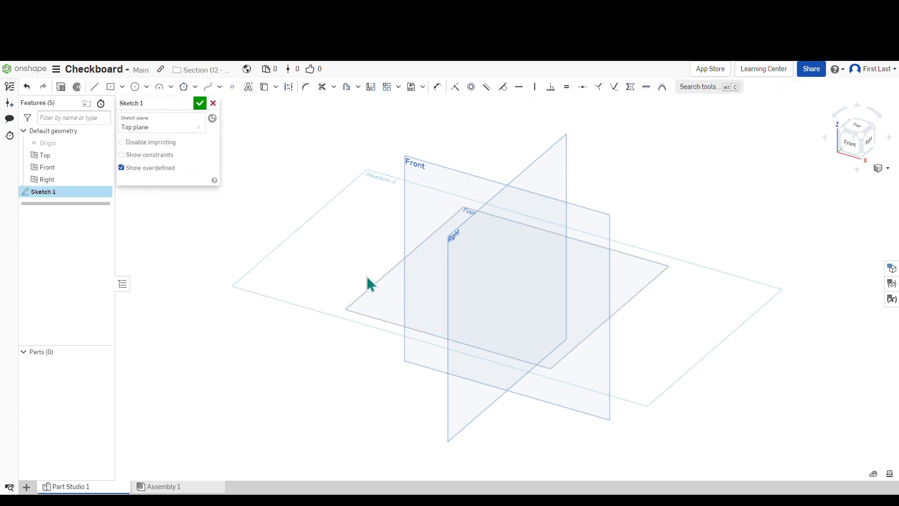
right_click(274, 167)
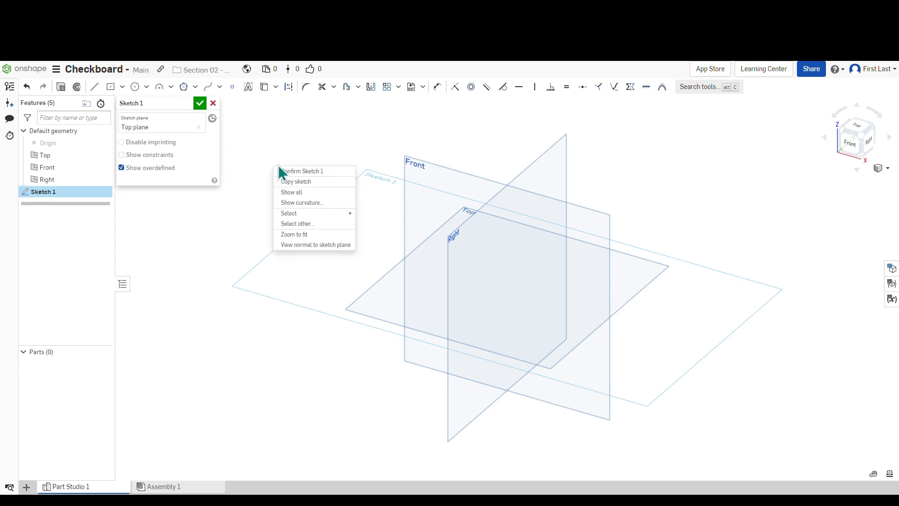
click(323, 245)
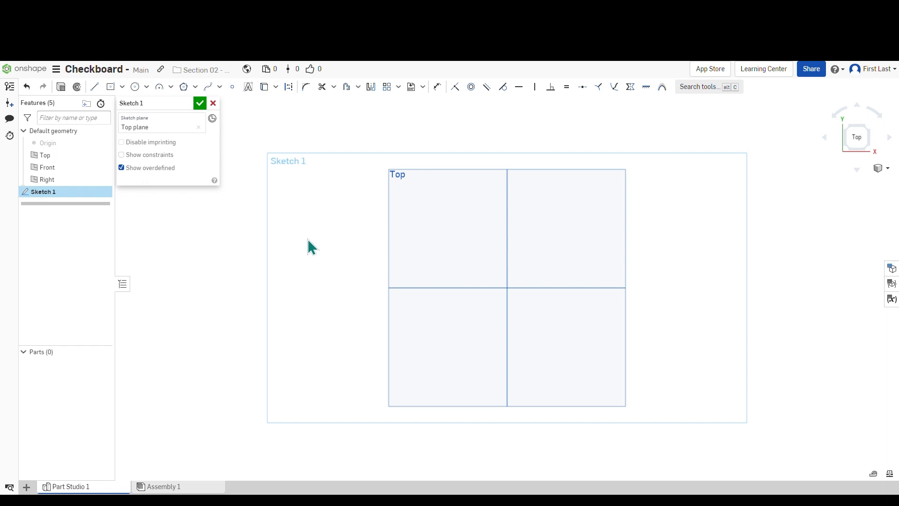
right_click(293, 182)
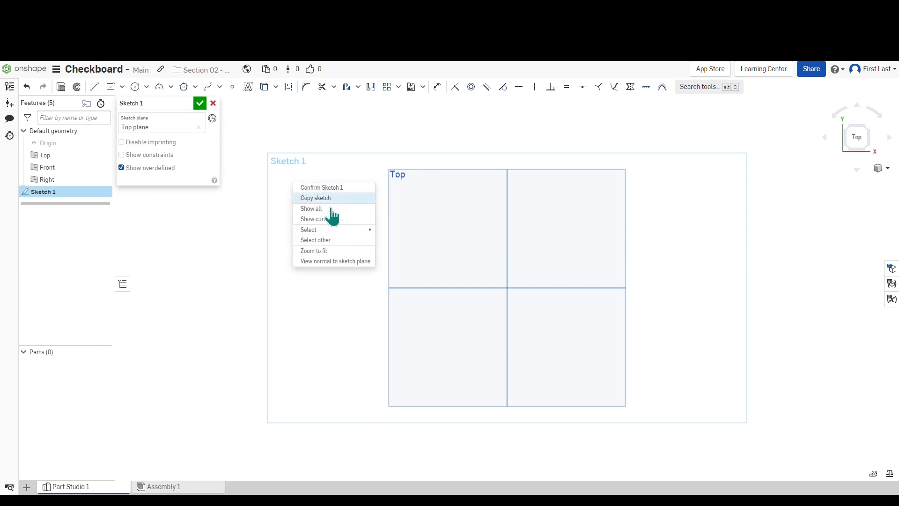
click(335, 261)
key(n)
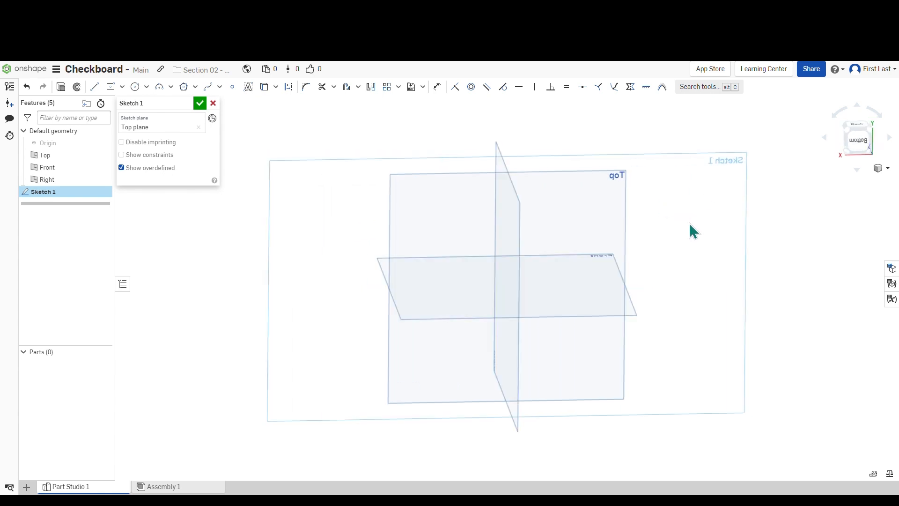
mouse_move(689, 224)
right_down()
mouse_move(797, 226)
mouse_move(739, 253)
right_up()
right_click(492, 191)
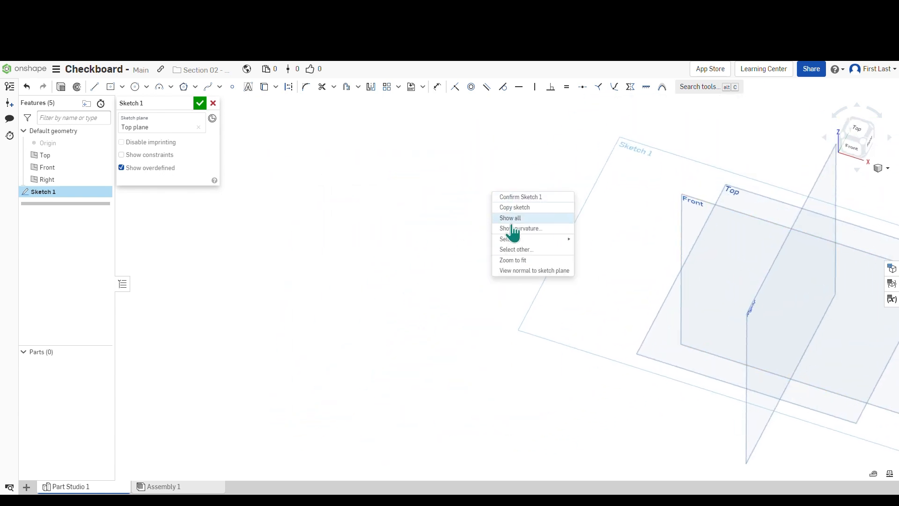
click(520, 272)
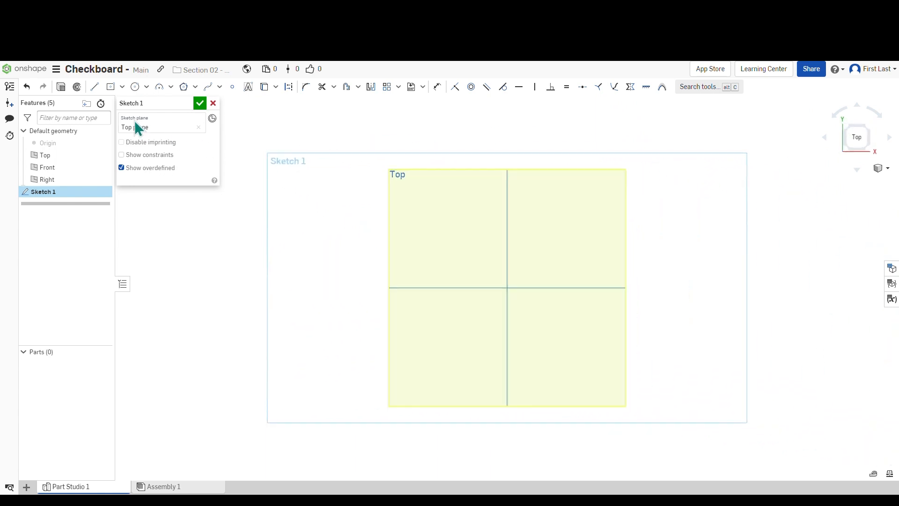
click(123, 87)
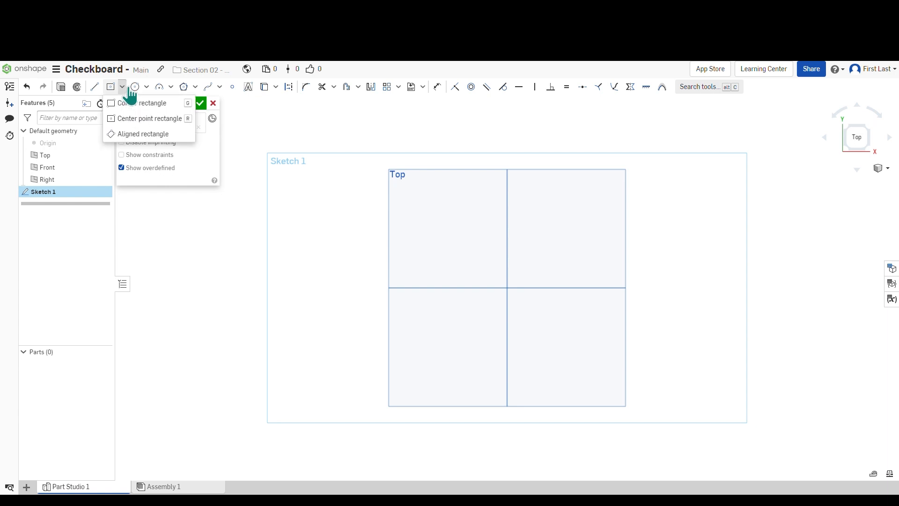
click(128, 118)
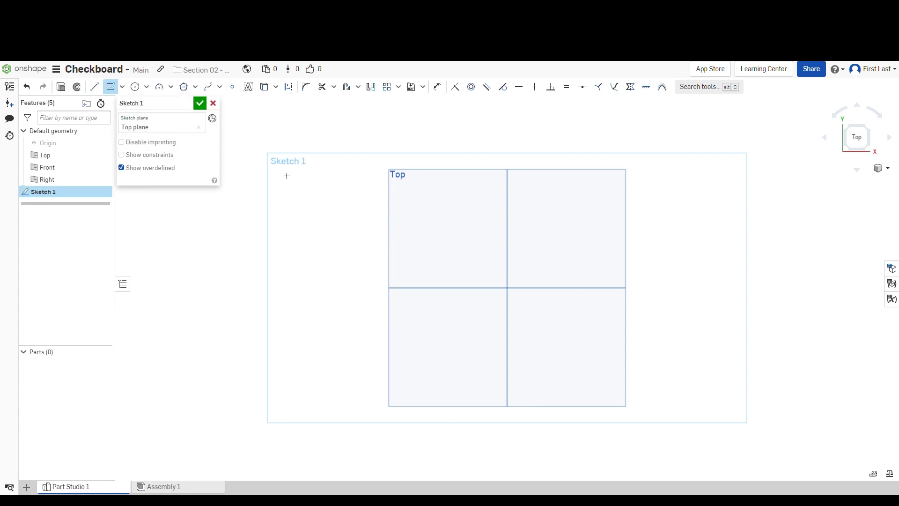
click(109, 143)
key(Escape)
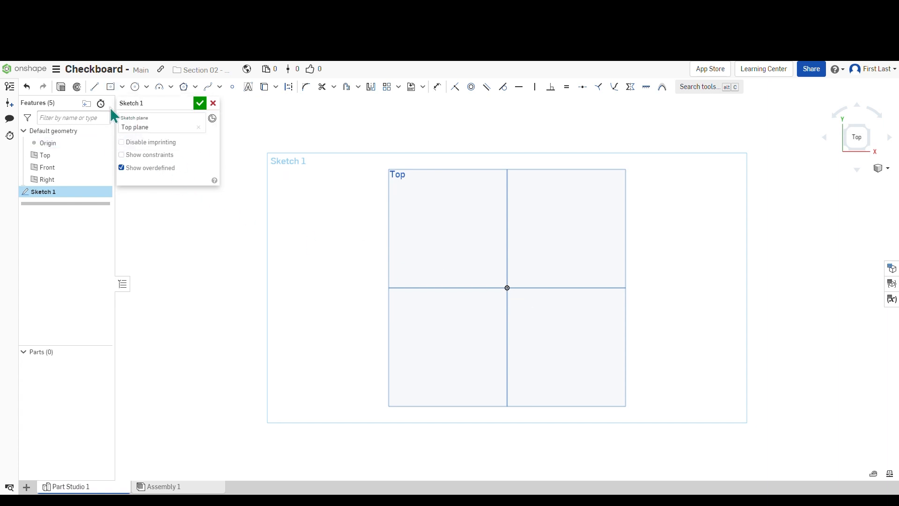
Draw a center point rectangle centred on the origin, about 6.98 in wide and 6.9 in high.
click(115, 88)
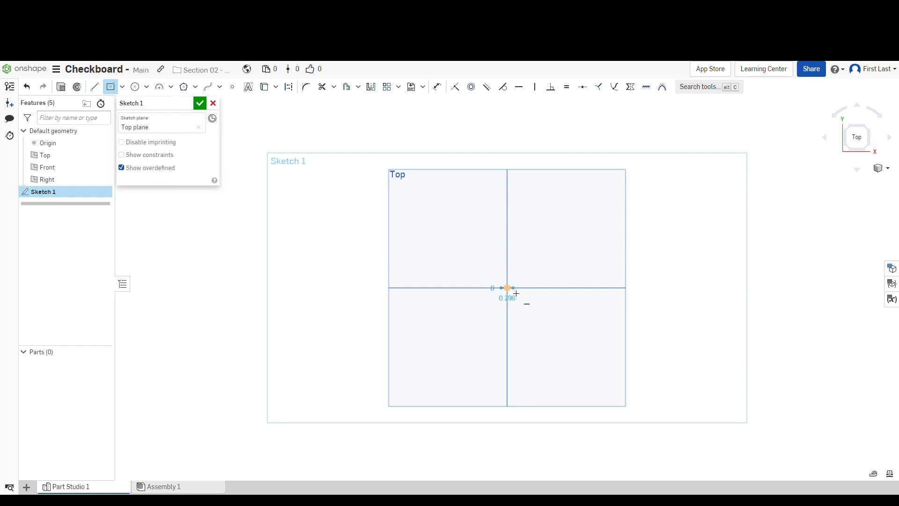
click(508, 289)
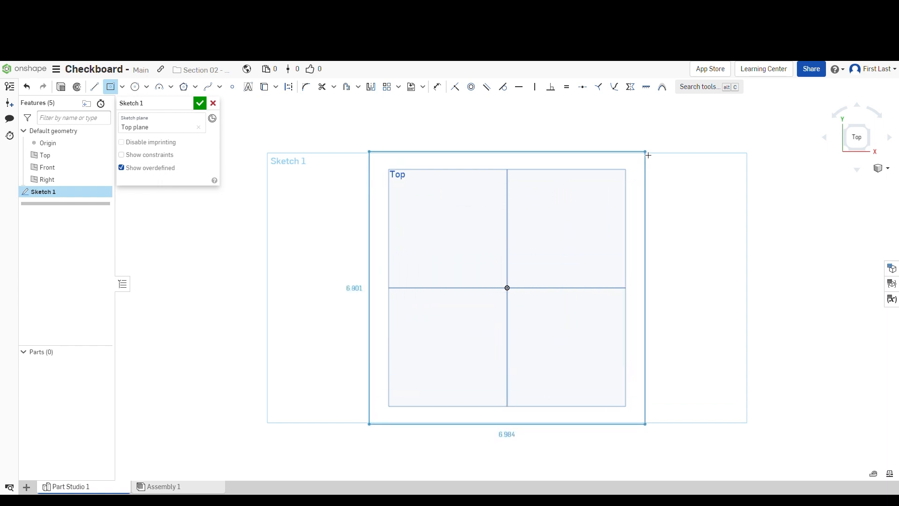
click(646, 151)
key(Escape)
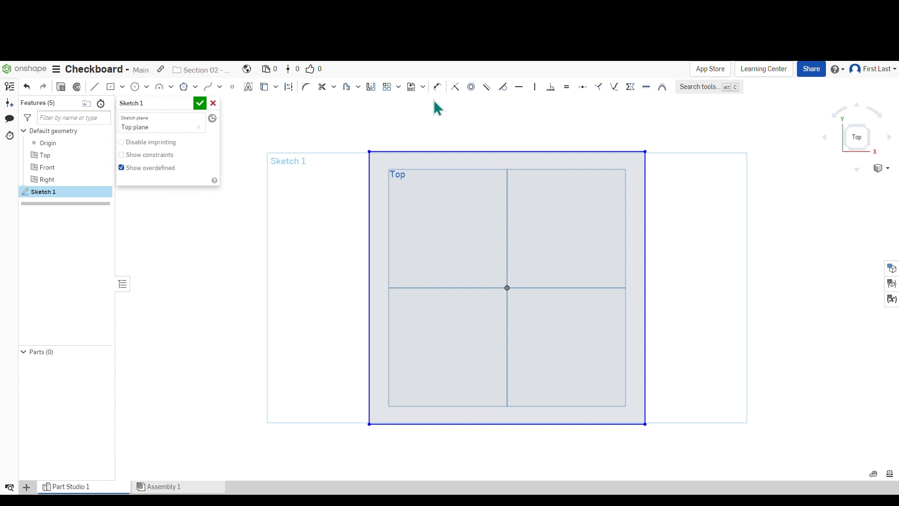
Dimension the rectangle's top edge and set its width to 85 in.
click(437, 86)
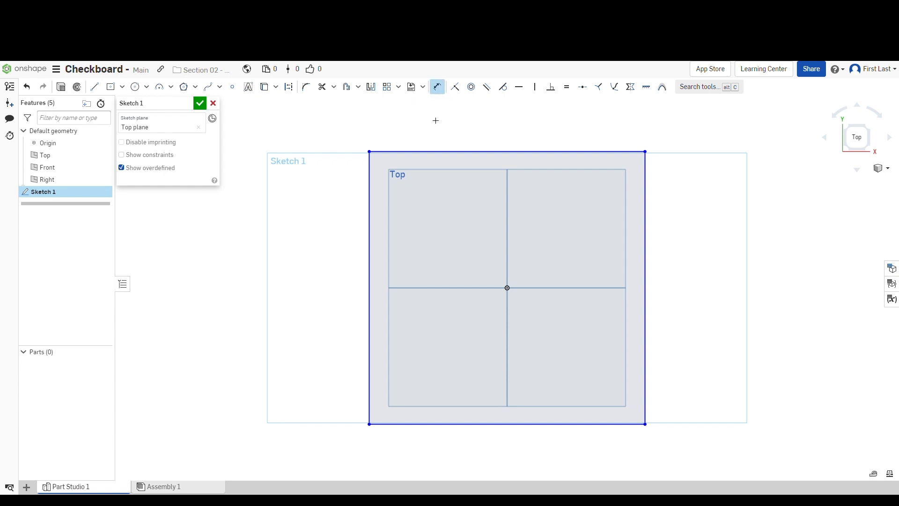
click(431, 151)
click(427, 137)
text(85)
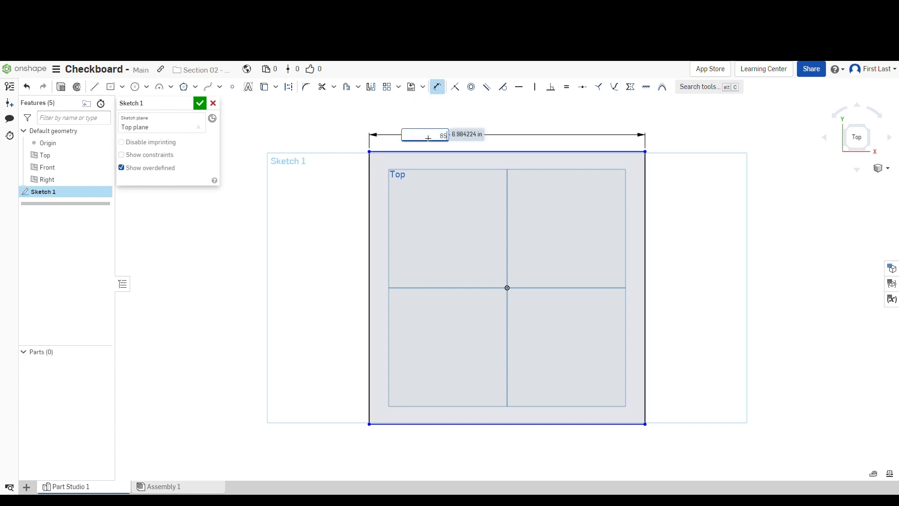
key(Return)
Set the rectangle's height to 85 in, move the width dimension clear above the top edge, and finish the sketch.
scroll(466, 271, down, 10)
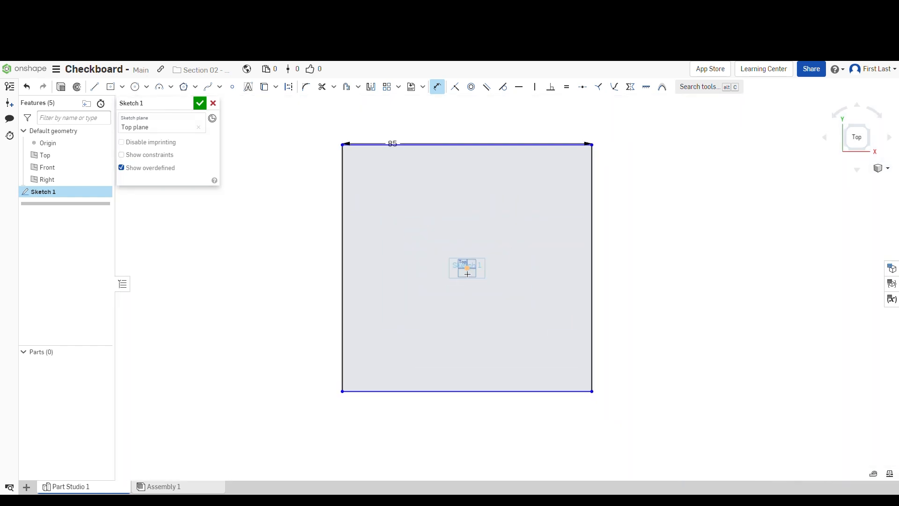
click(343, 221)
click(320, 234)
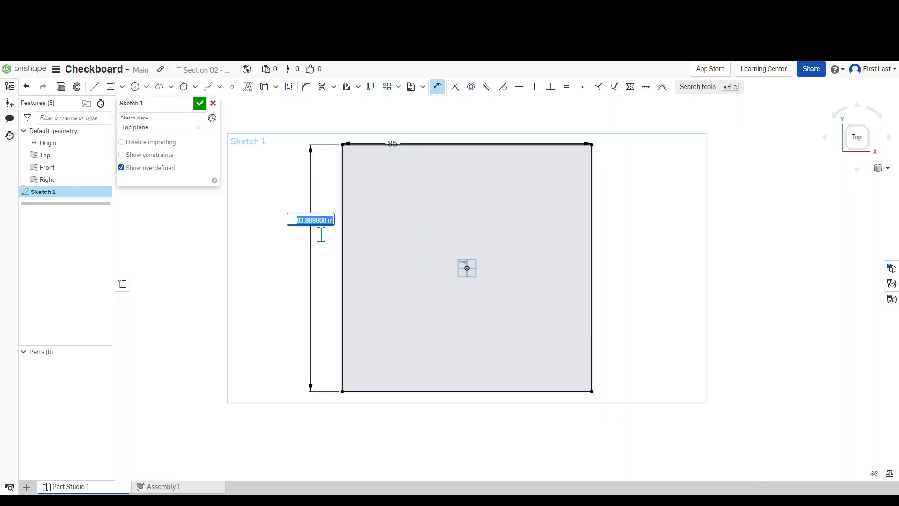
text(85)
key(Return)
key(Escape)
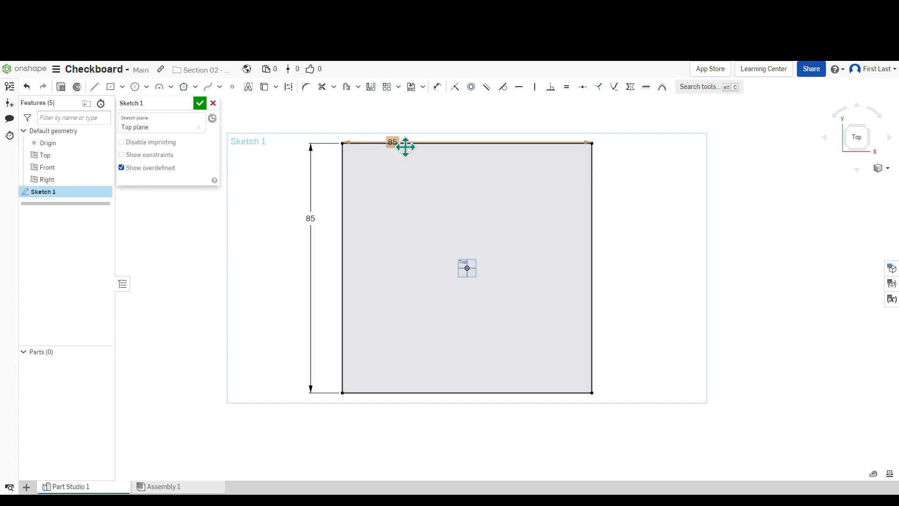
drag(403, 145, 409, 141)
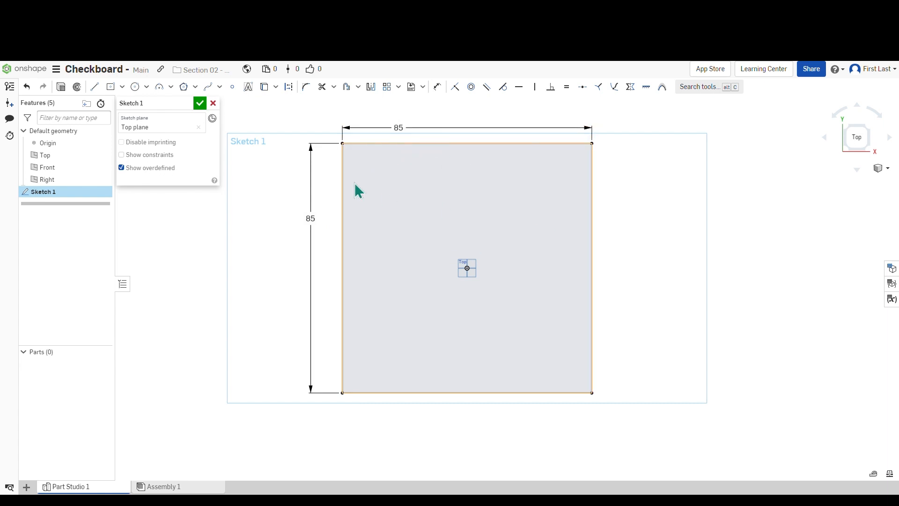
click(200, 106)
Extrude the square sketch region as a new solid with a blind depth of 1 in.
mouse_move(266, 351)
right_down()
mouse_move(256, 305)
mouse_move(237, 303)
mouse_move(253, 311)
mouse_move(255, 295)
mouse_move(256, 310)
mouse_move(211, 249)
right_up()
click(119, 89)
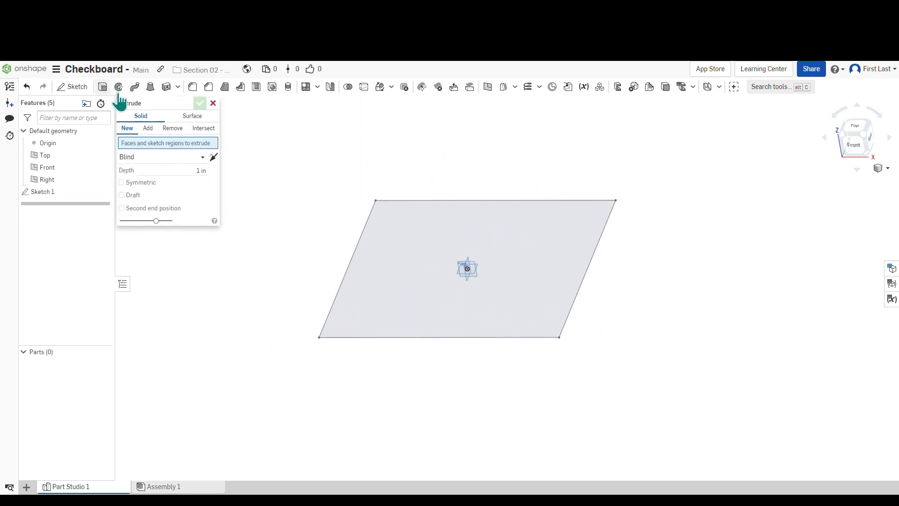
click(378, 248)
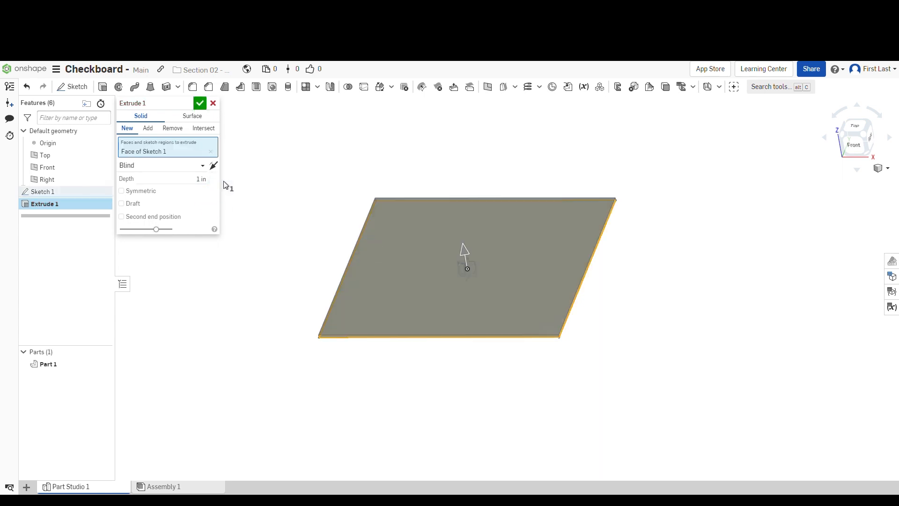
click(201, 107)
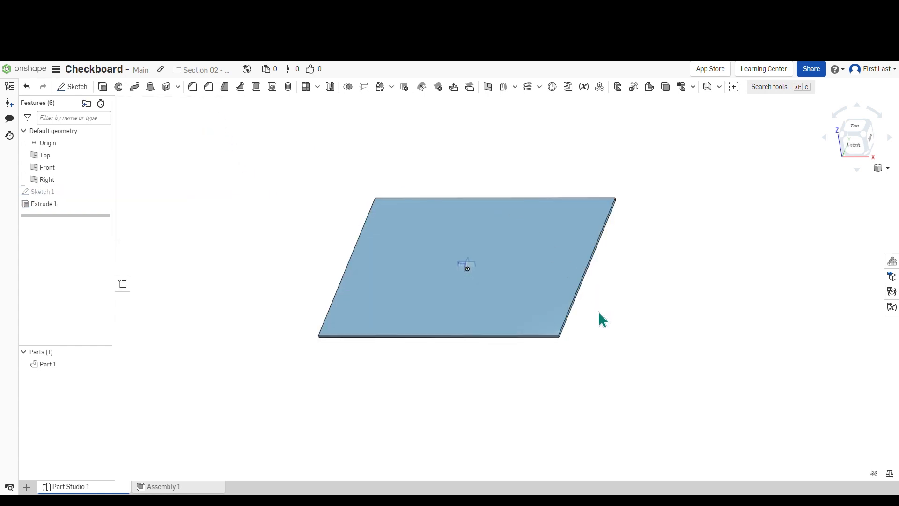
Hide the Top, Front and Right default planes.
right_drag(598, 317, 564, 331)
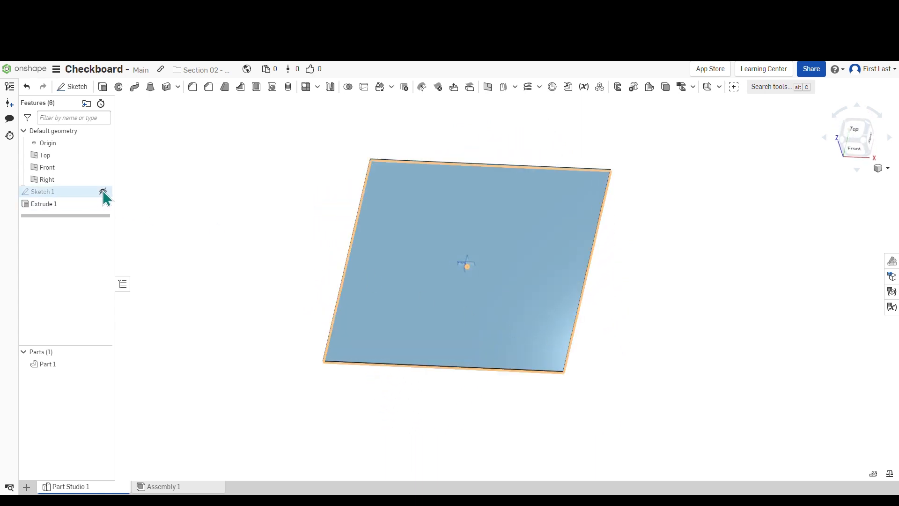
click(102, 154)
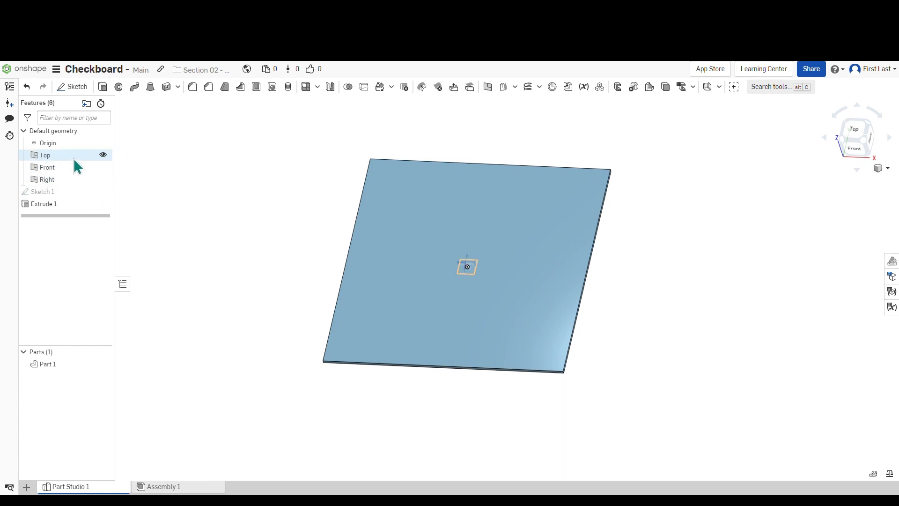
click(103, 155)
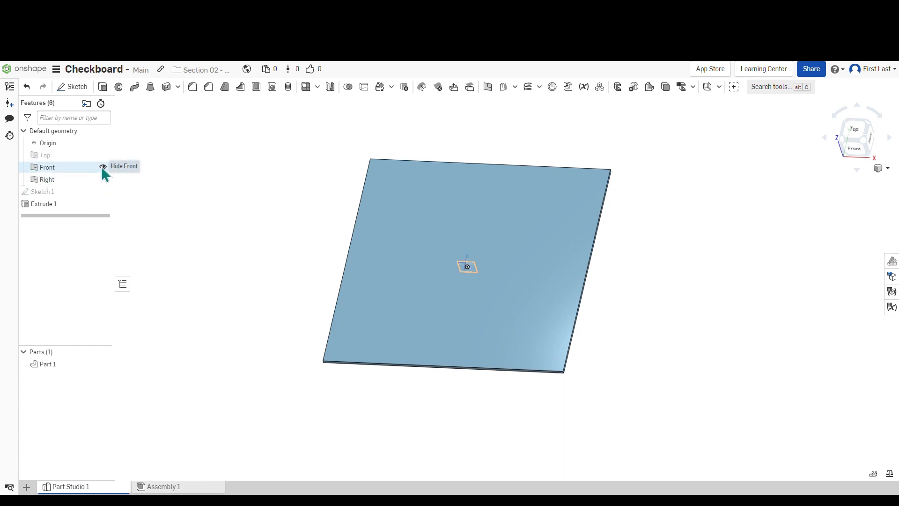
click(102, 167)
click(103, 179)
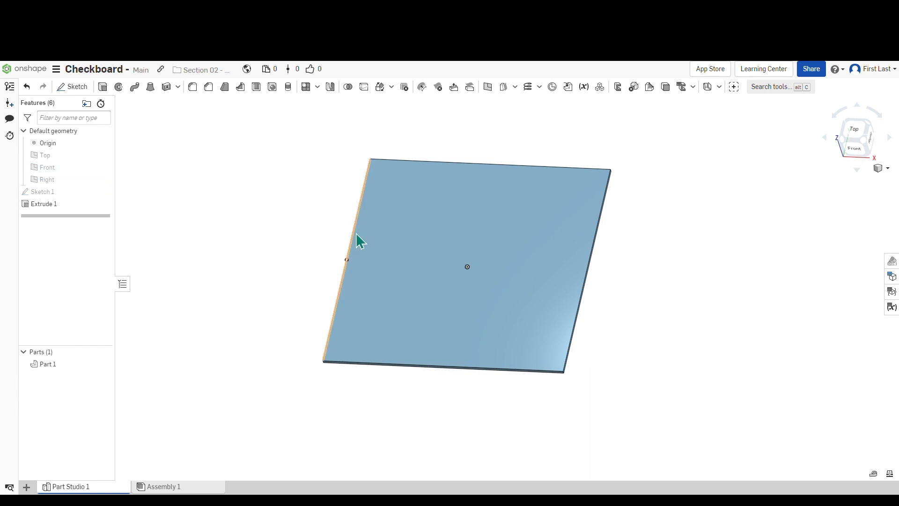
Start a new sketch on the top face of the board and view it normal to the sketch plane.
click(75, 87)
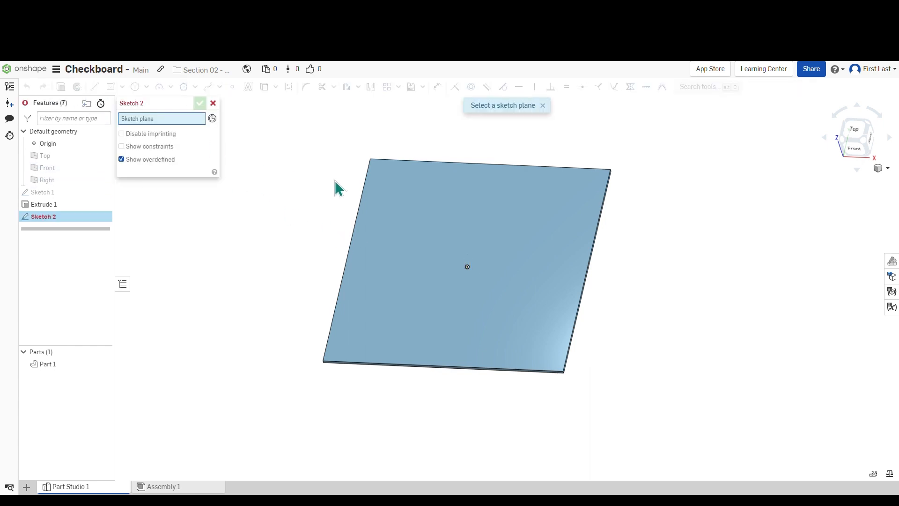
click(407, 192)
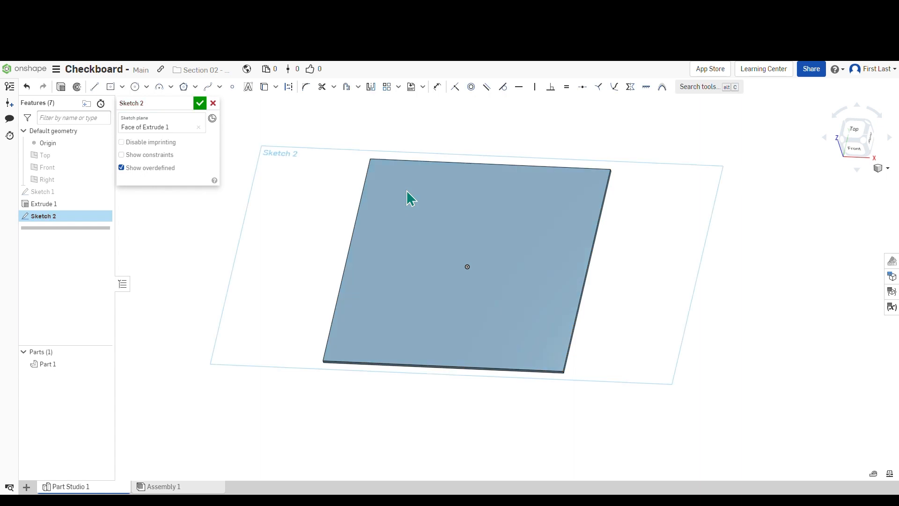
right_click(269, 170)
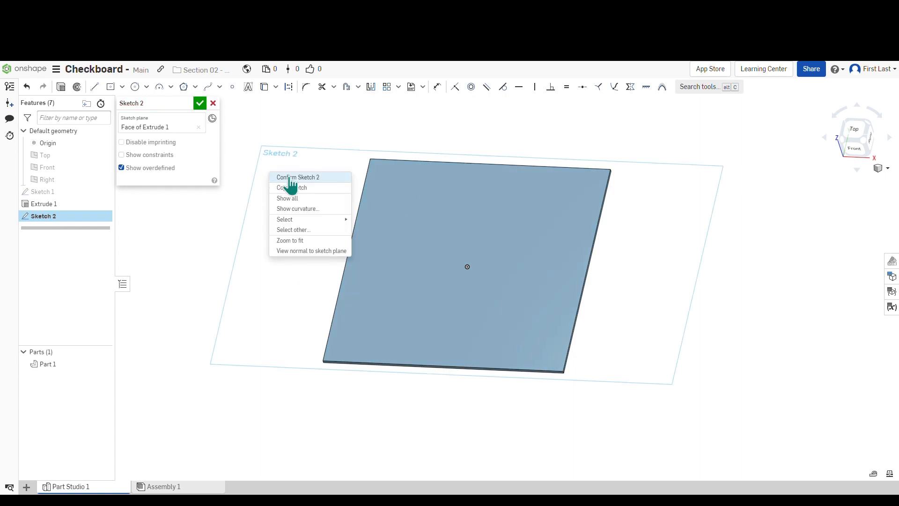
click(296, 250)
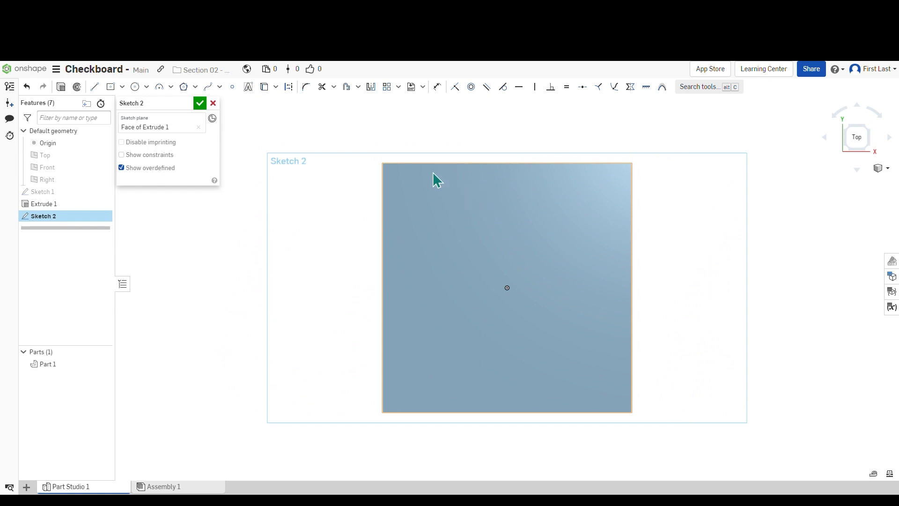
Draw a small corner rectangle just inside the board's upper-left corner for the first checker square.
scroll(425, 173, up, 5)
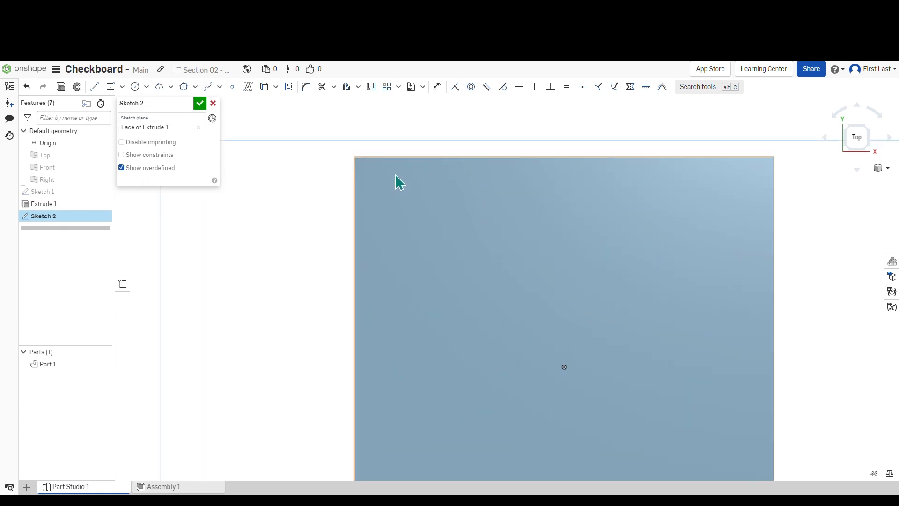
scroll(539, 197, up, 1)
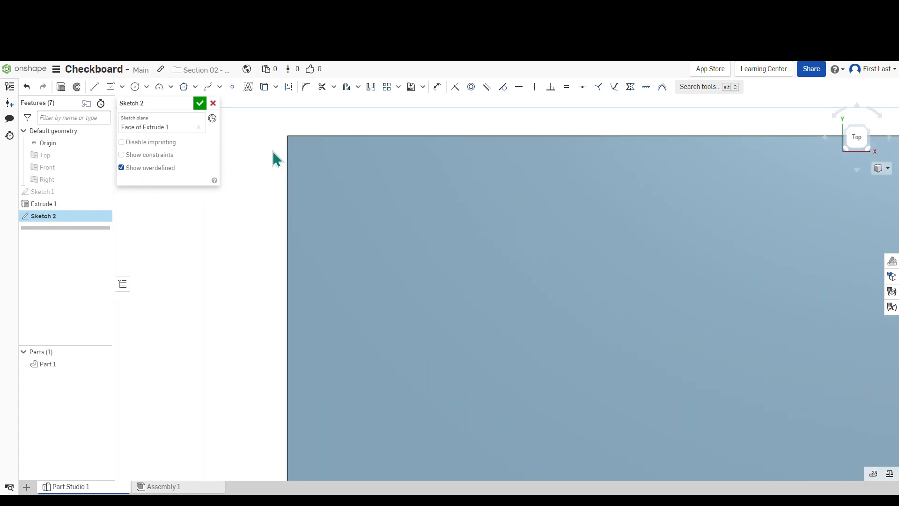
click(122, 87)
click(134, 105)
click(298, 157)
click(405, 270)
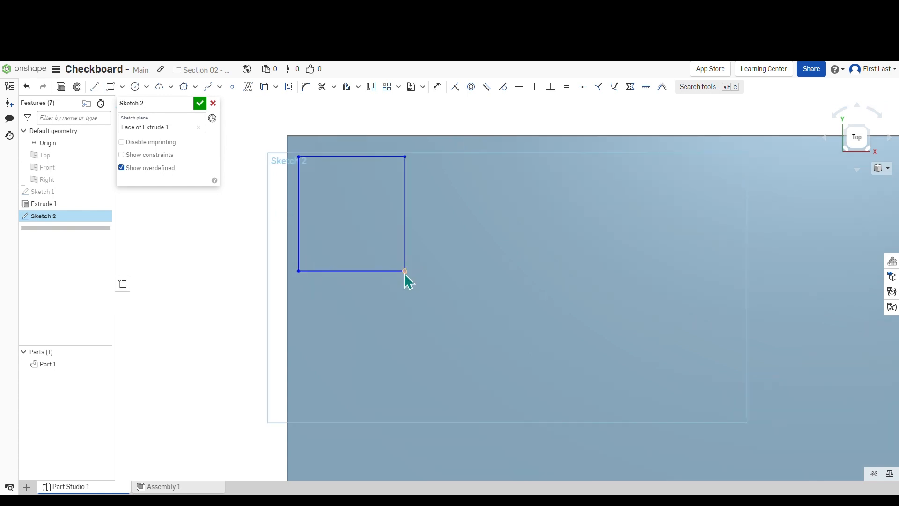
Dimension the checker square 10 in wide and 10 in high, and place the width dimension inside the square.
click(437, 87)
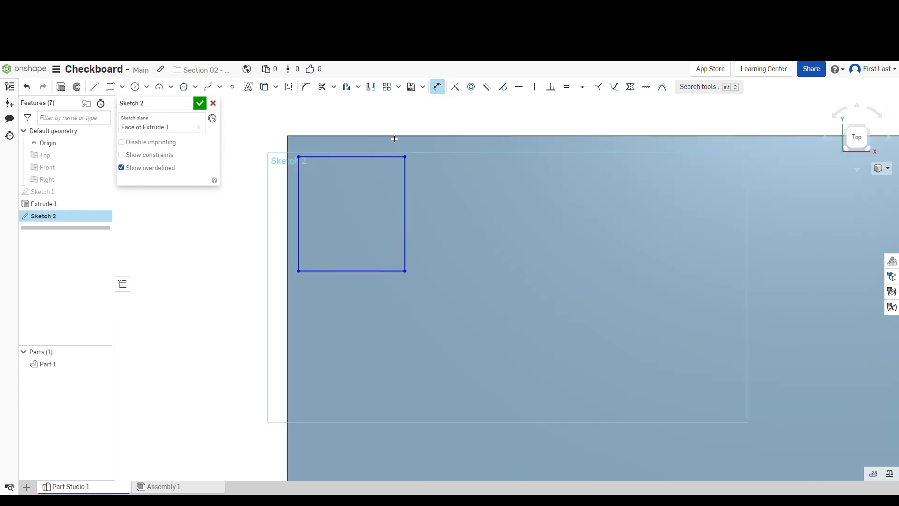
click(359, 157)
click(369, 136)
text(10)
key(Return)
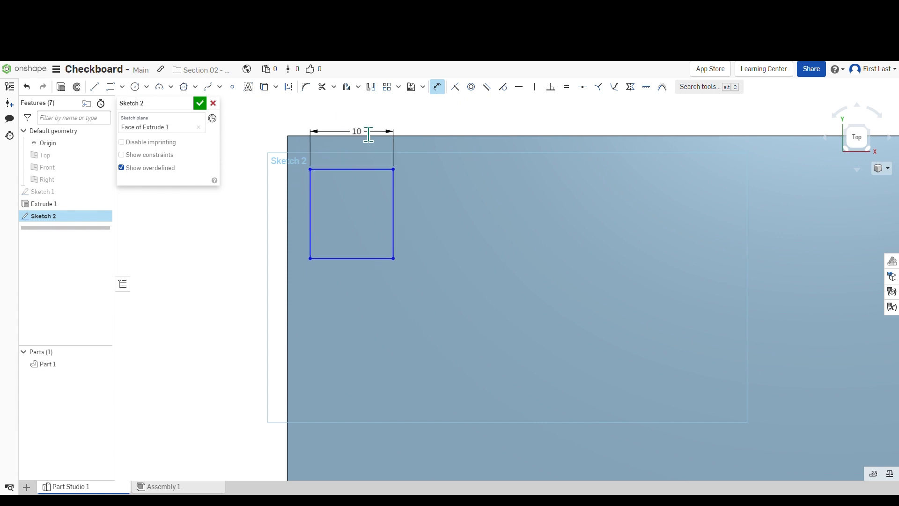
click(314, 208)
click(335, 213)
text(10)
key(Return)
key(Escape)
drag(360, 140, 369, 196)
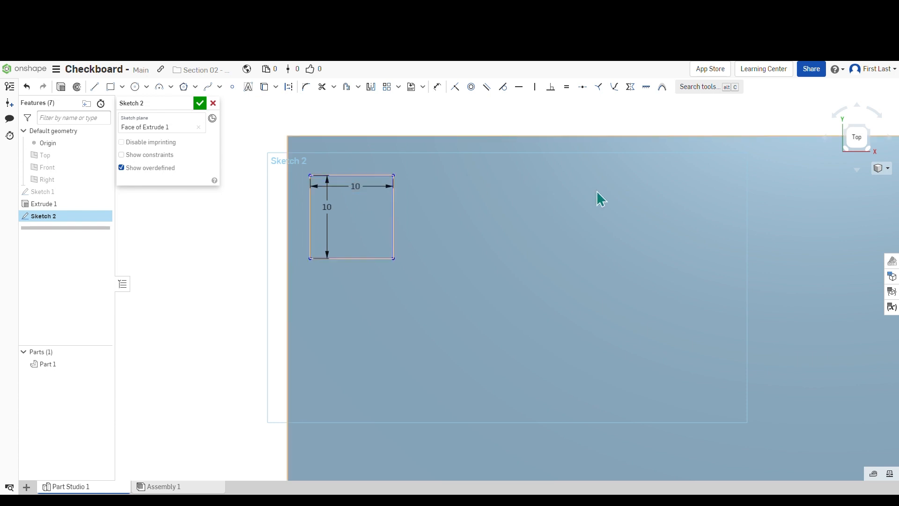
Dimension the distance from the square's upper edge to the board's upper edge as 2.15 in.
click(438, 87)
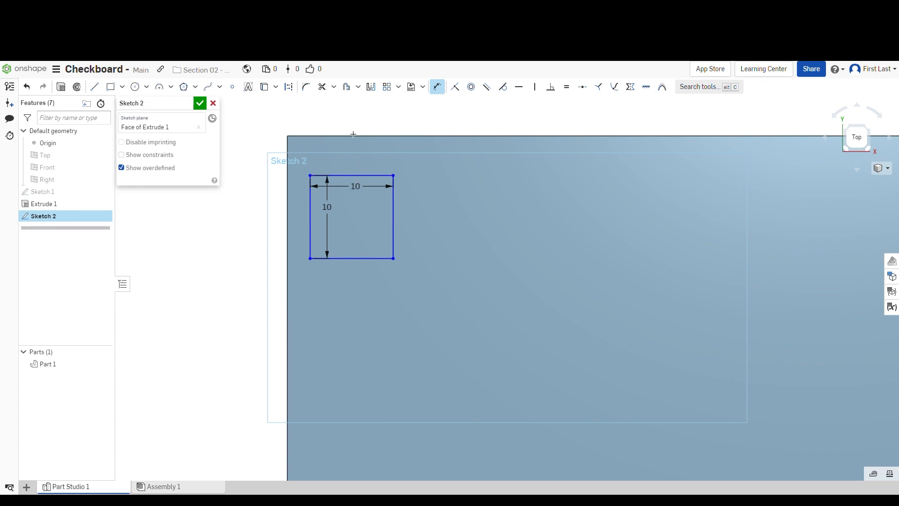
click(356, 180)
click(359, 136)
click(408, 154)
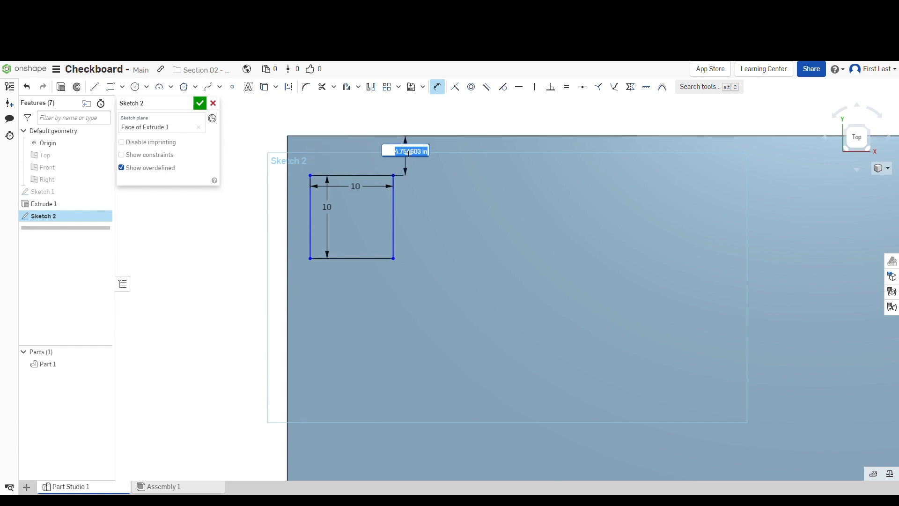
text(2.15)
key(Return)
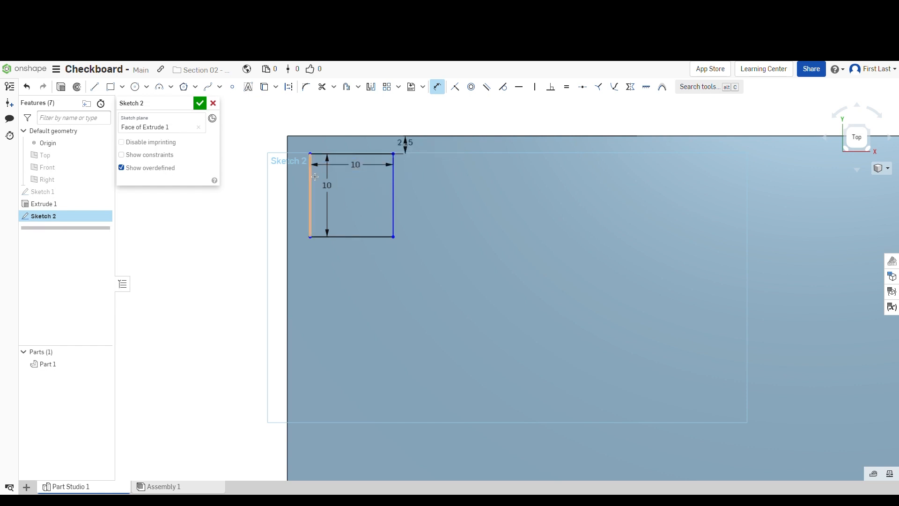
Dimension the distance from the square's left edge to the board's left edge as 2.15 in.
click(311, 177)
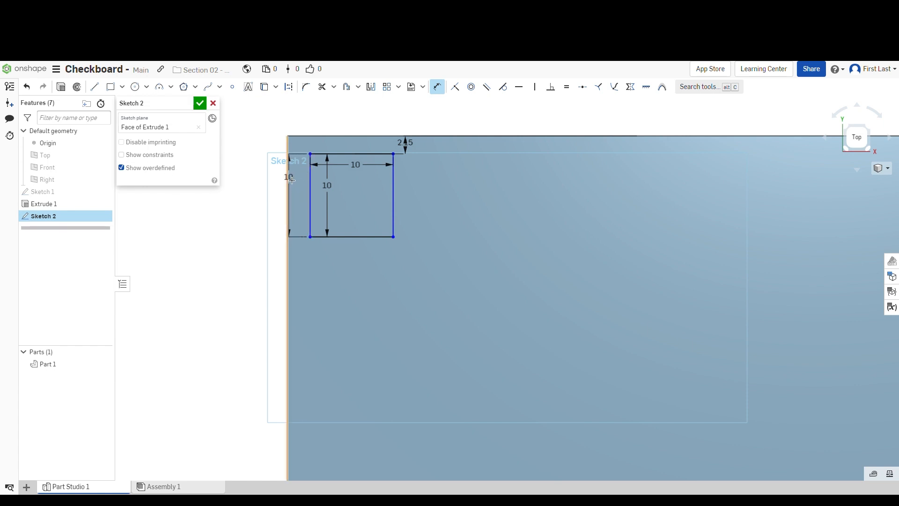
click(291, 180)
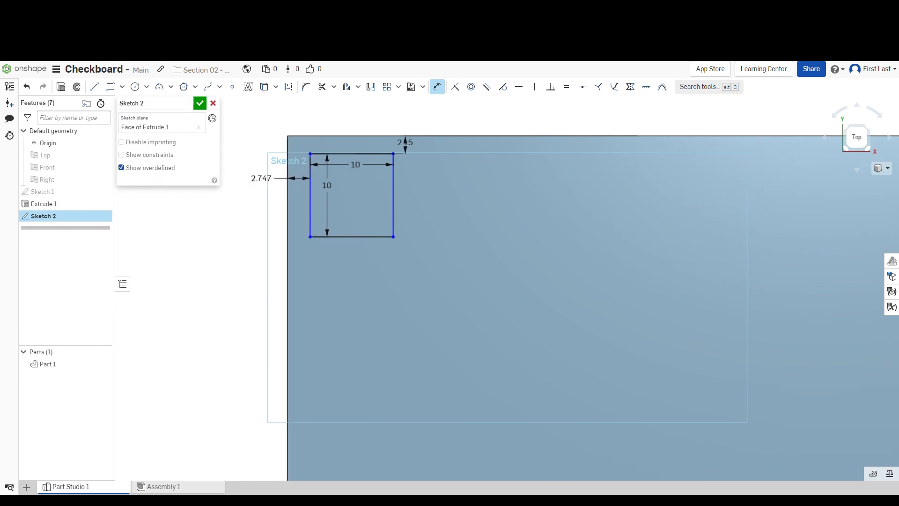
click(264, 183)
text(2.15)
key(Return)
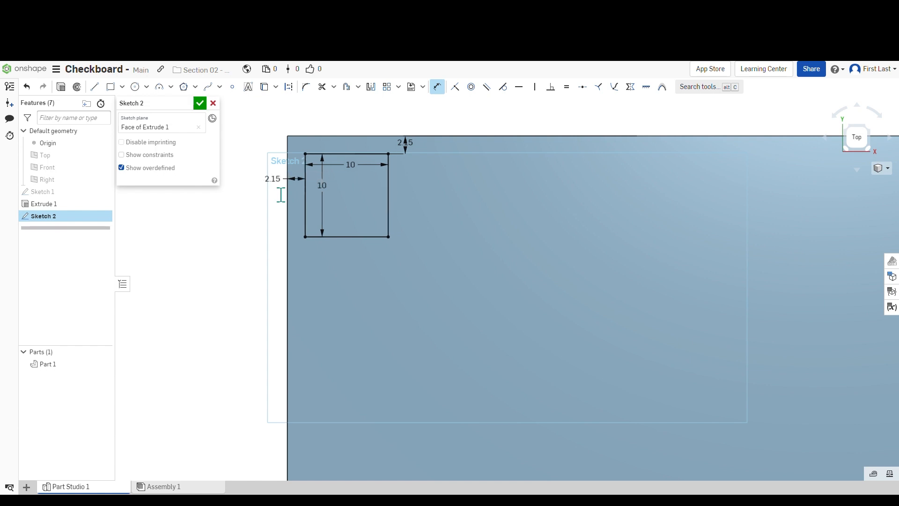
key(Escape)
Create a linear sketch pattern of the whole square with 8 instances in both the horizontal and vertical directions.
click(388, 89)
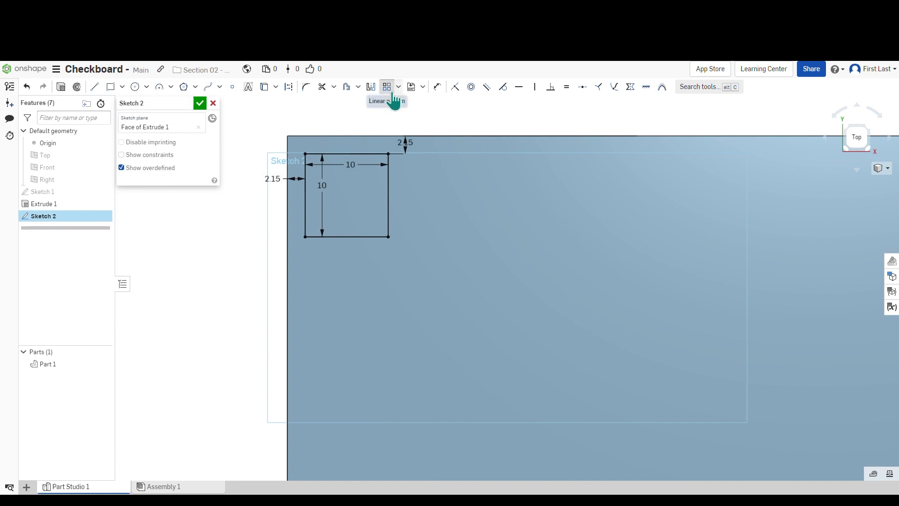
mouse_move(302, 142)
mouse_down()
mouse_move(327, 190)
mouse_move(406, 260)
mouse_up()
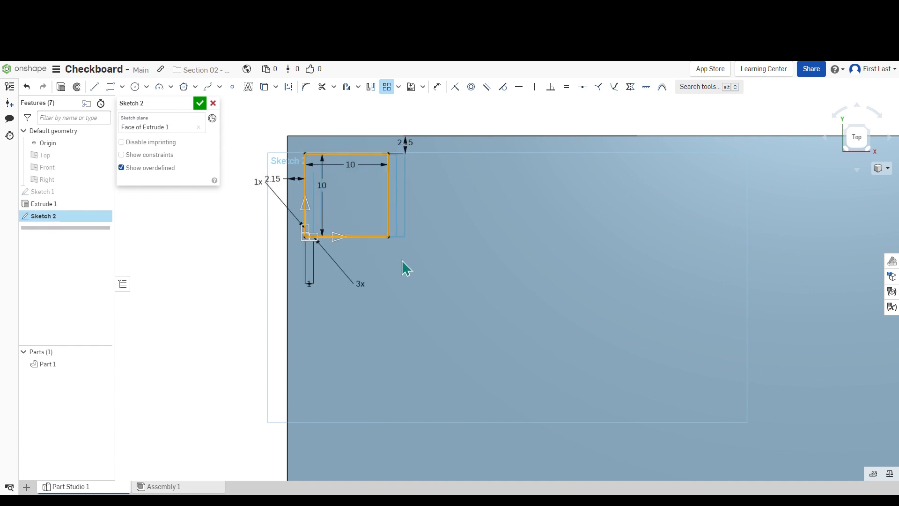
drag(336, 237, 432, 247)
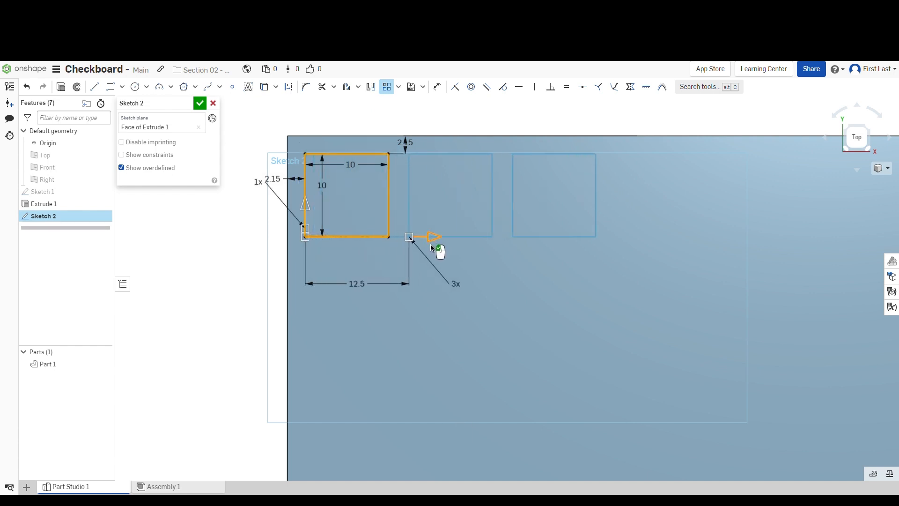
click(467, 298)
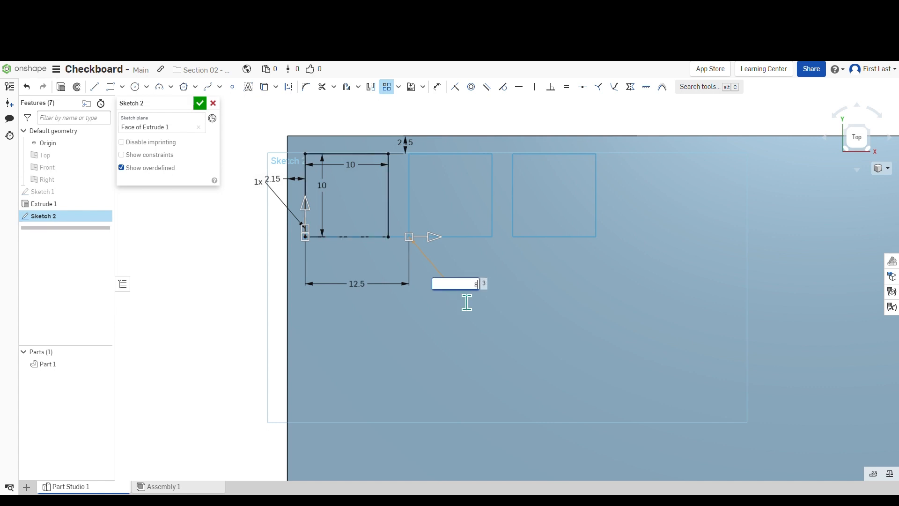
key(Return)
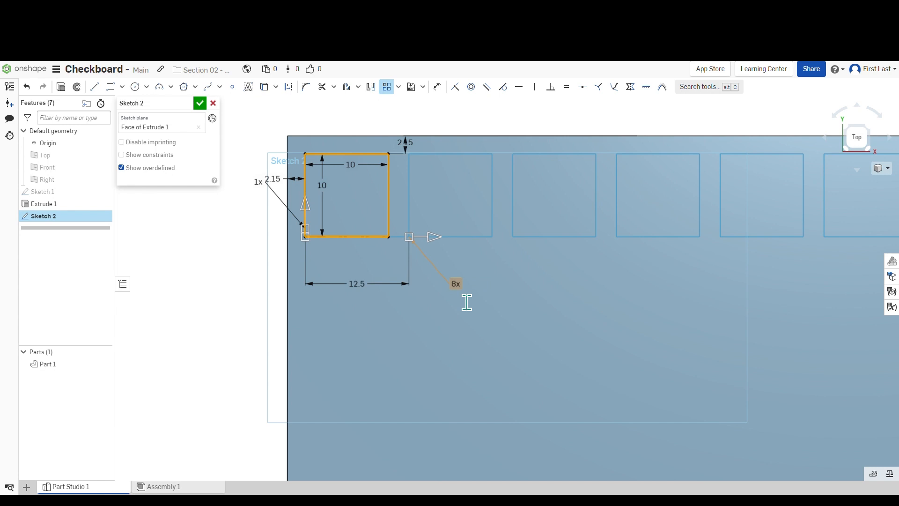
click(271, 197)
text(8)
key(Return)
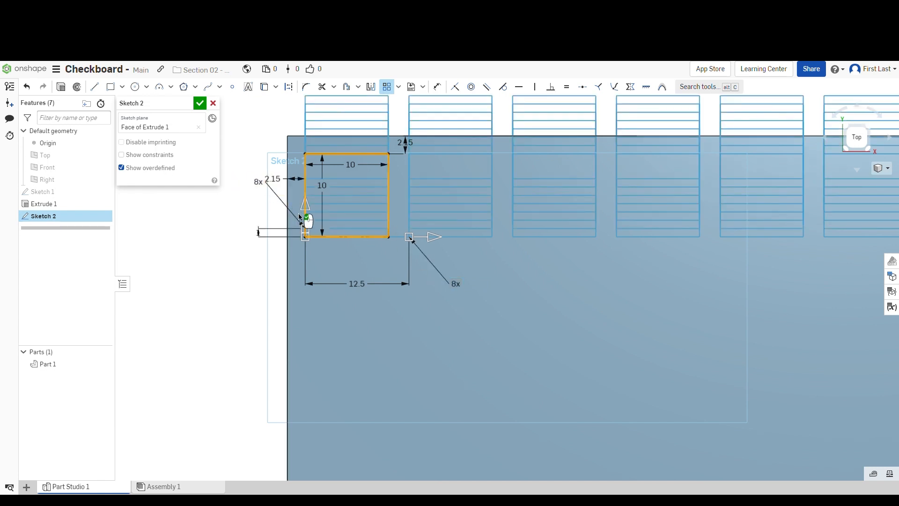
Spread the pattern's vertical copies down the board at 11 in spacing and set the horizontal spacing to 10.1 in.
drag(305, 206, 317, 319)
drag(367, 293, 387, 267)
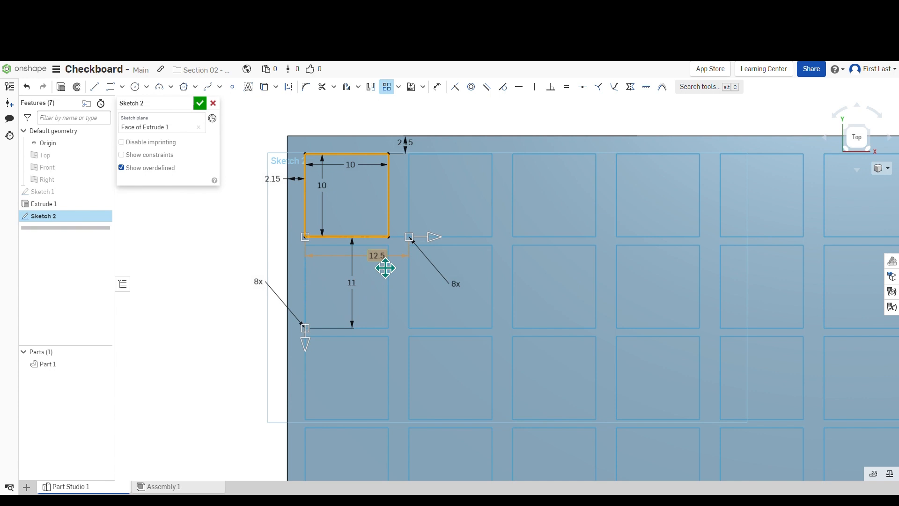
double_click(384, 268)
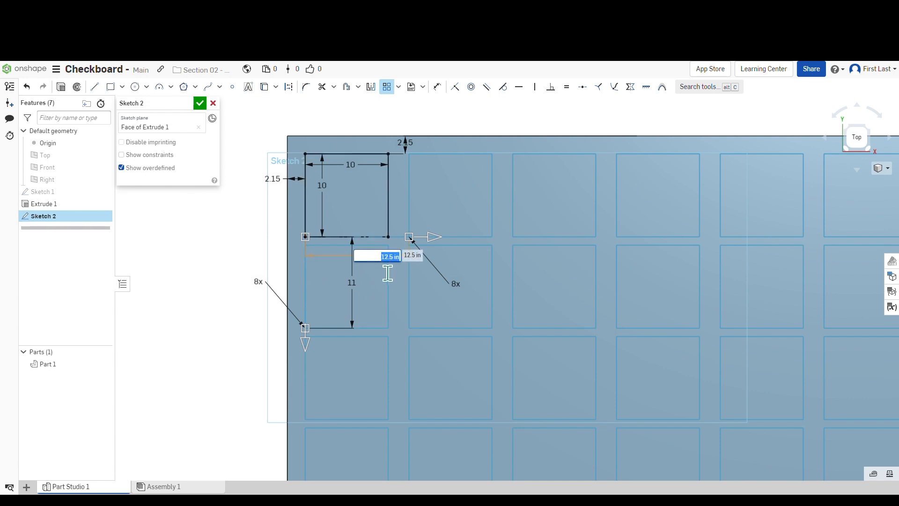
text(10.1)
key(Return)
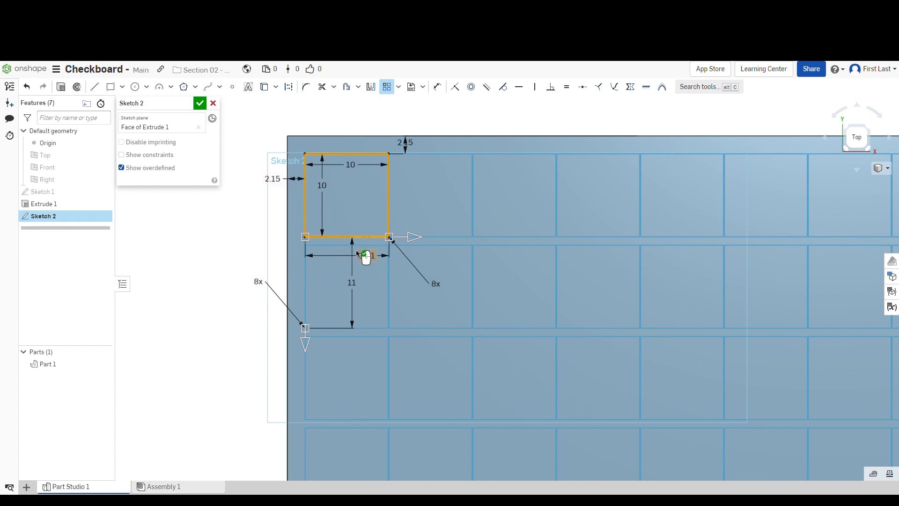
Set the pattern's vertical spacing to 10.1 in, running down the board, and finish the sketch.
double_click(365, 289)
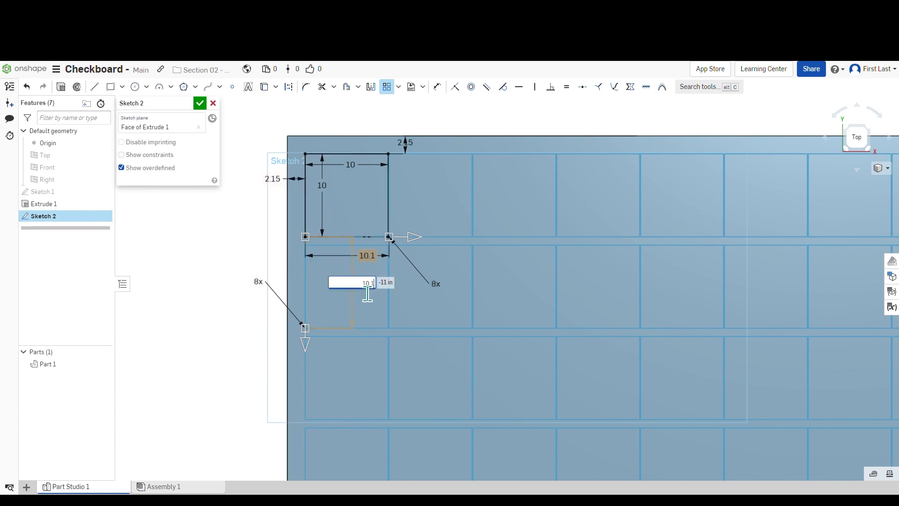
key(Return)
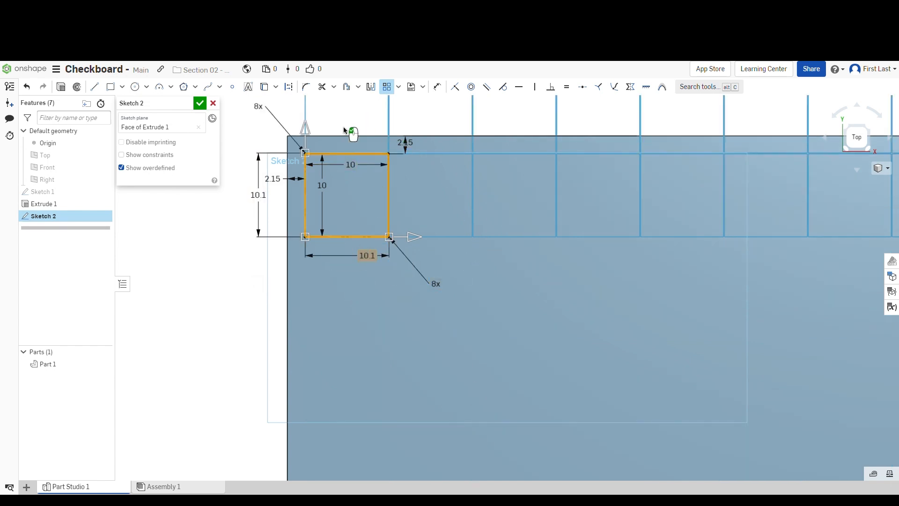
click(308, 135)
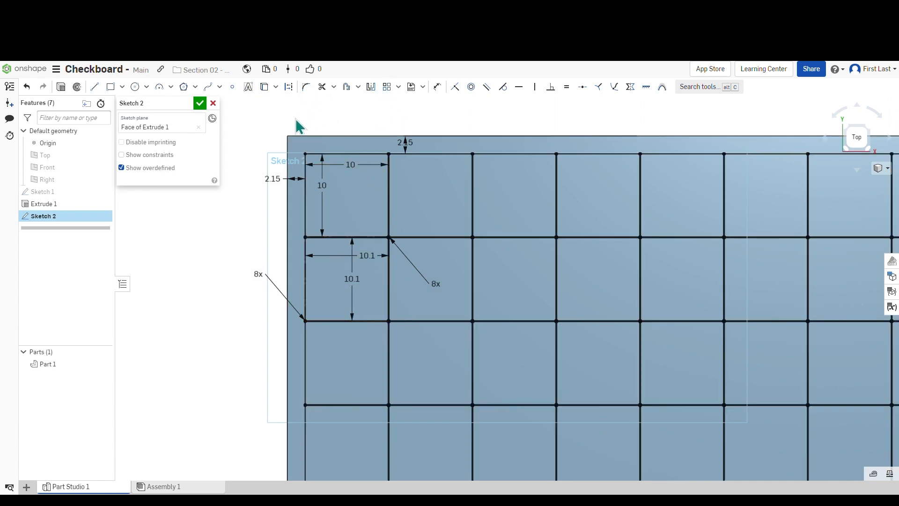
scroll(297, 125, down, 5)
scroll(418, 195, down, 3)
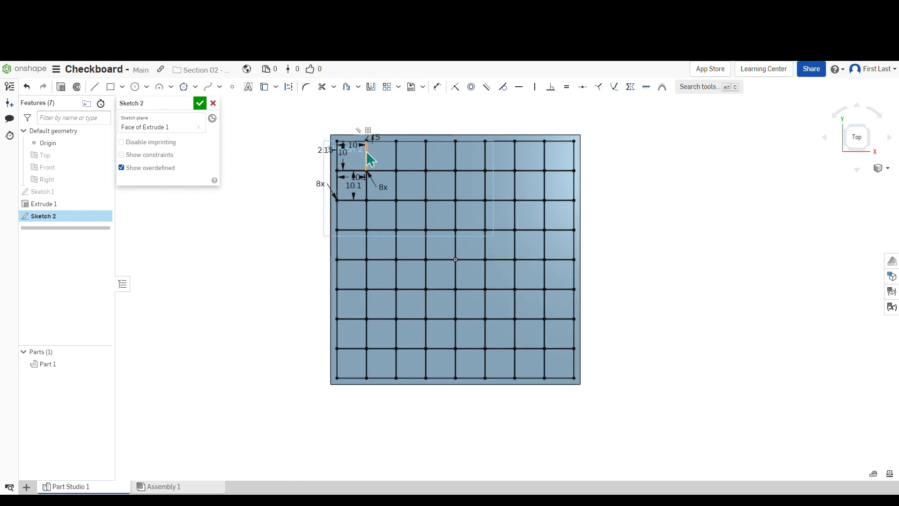
click(200, 104)
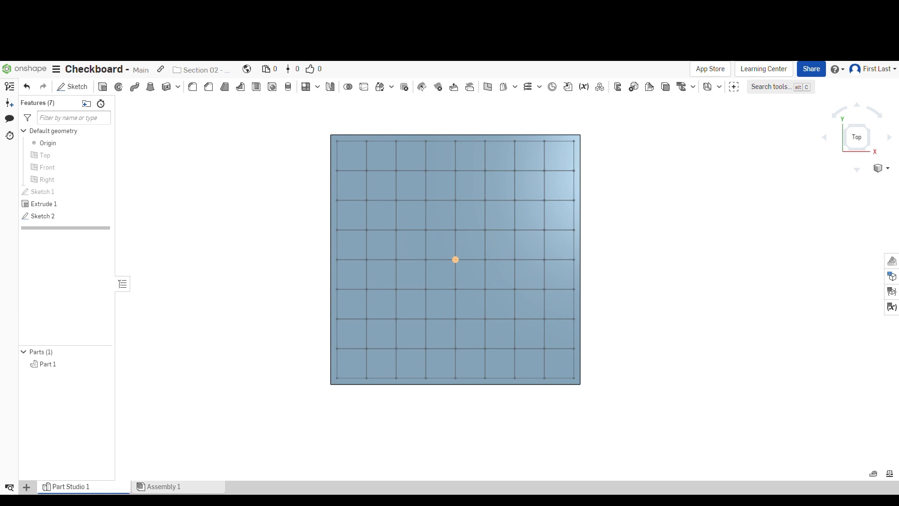
Cut the upper-left checker square and its diagonal neighbour into the board with a blind Remove extrude.
right_drag(596, 345, 584, 313)
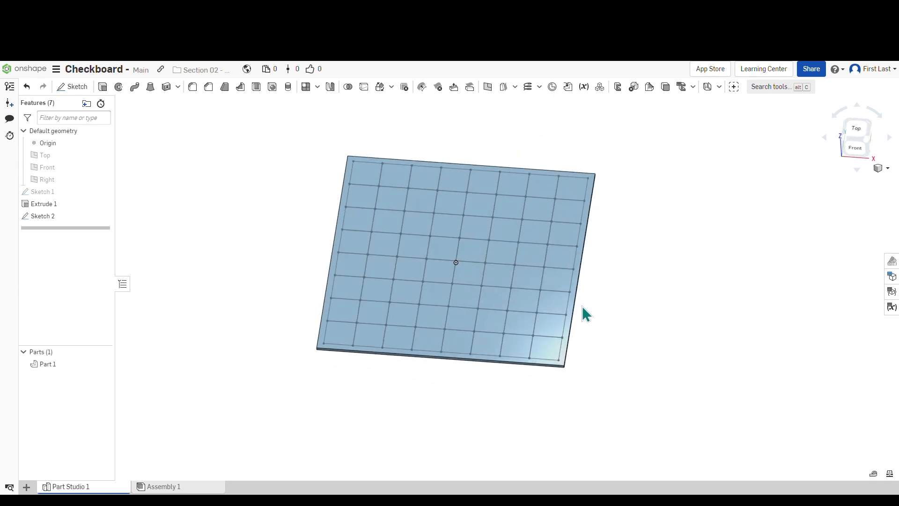
scroll(527, 178, up, 2)
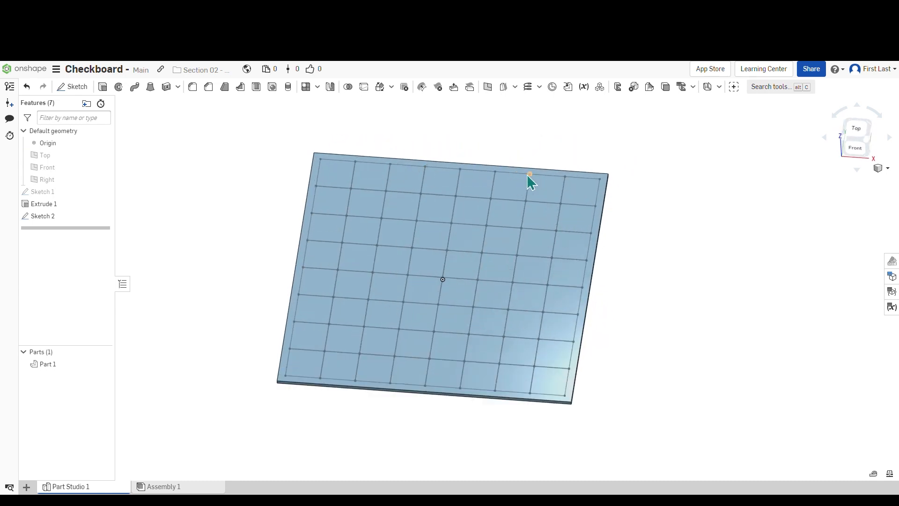
click(108, 89)
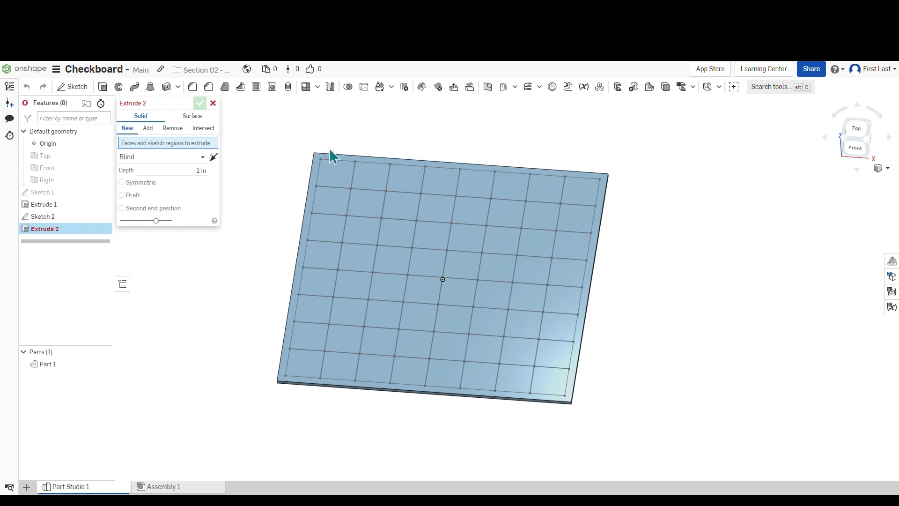
scroll(339, 161, up, 3)
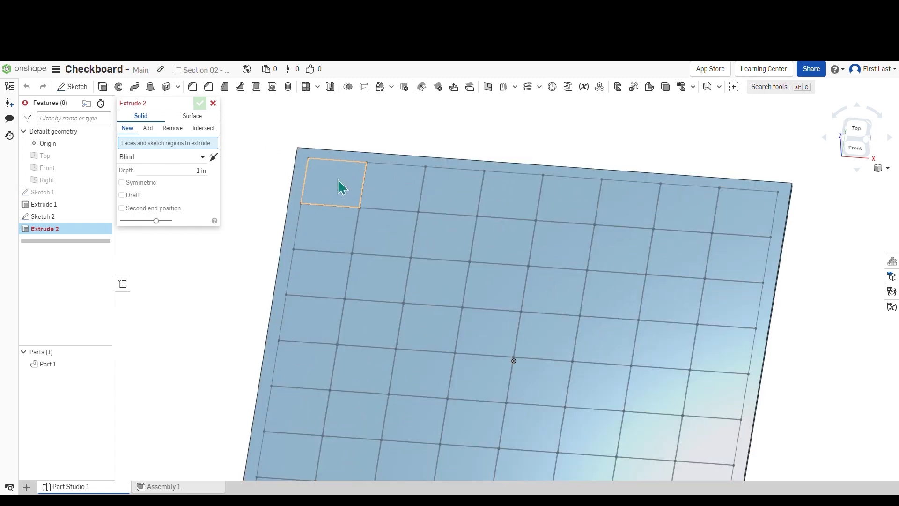
click(338, 178)
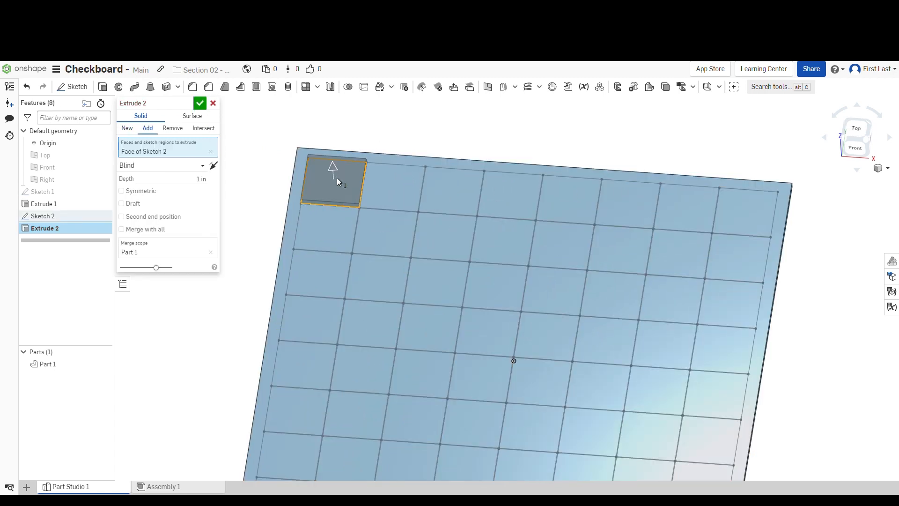
click(378, 230)
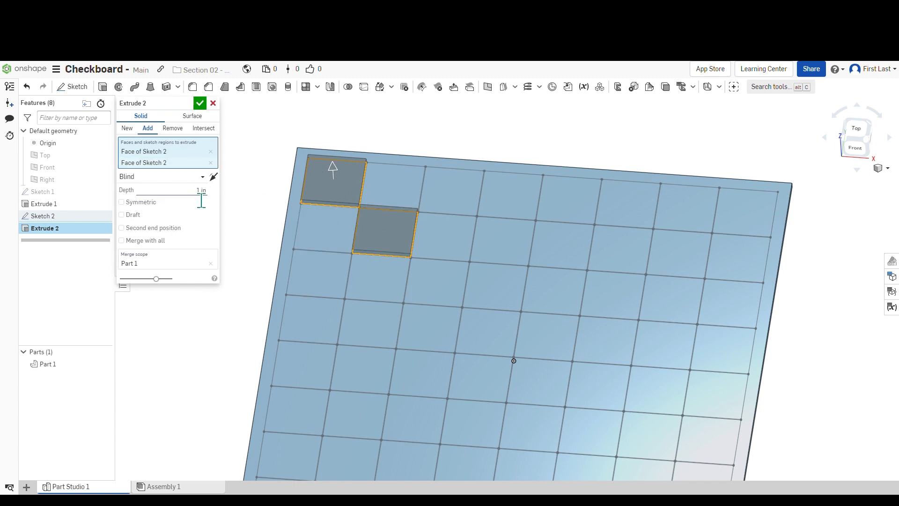
click(180, 131)
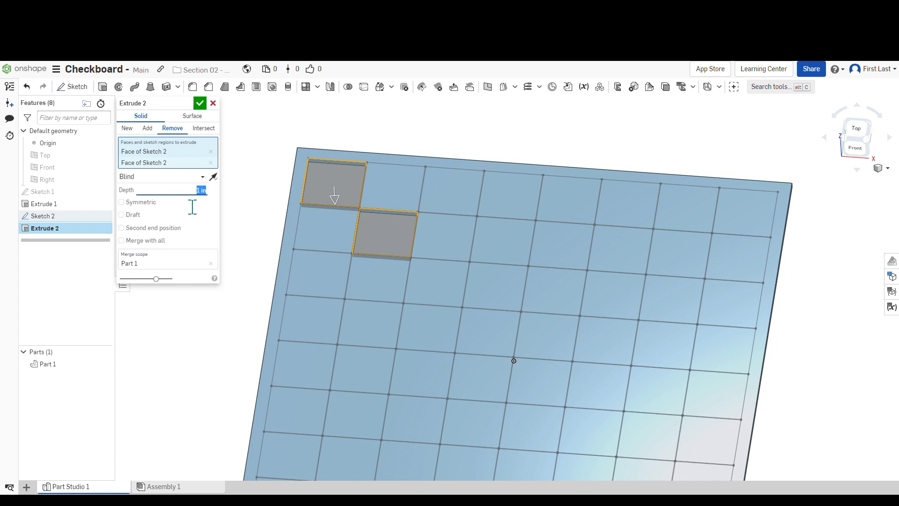
key(BackSpace)
click(200, 103)
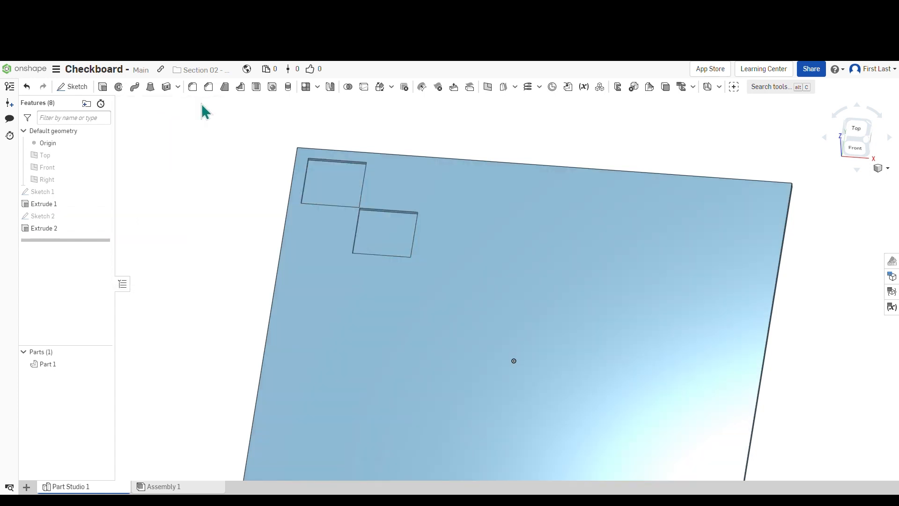
Start a linear feature pattern of the two-square cut, Extrude 2, directed along the upper-left recess's upper horizontal edge.
mouse_move(358, 217)
right_down()
mouse_move(381, 234)
mouse_move(356, 215)
right_up()
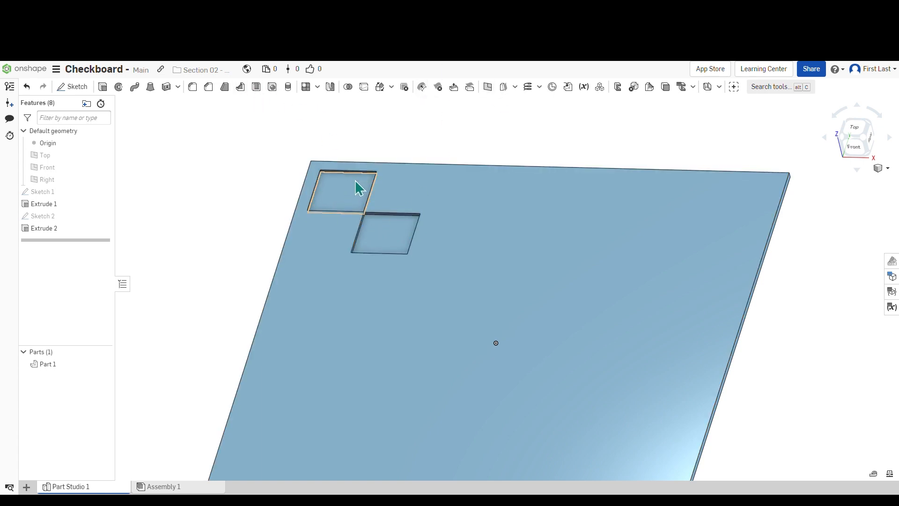
click(313, 88)
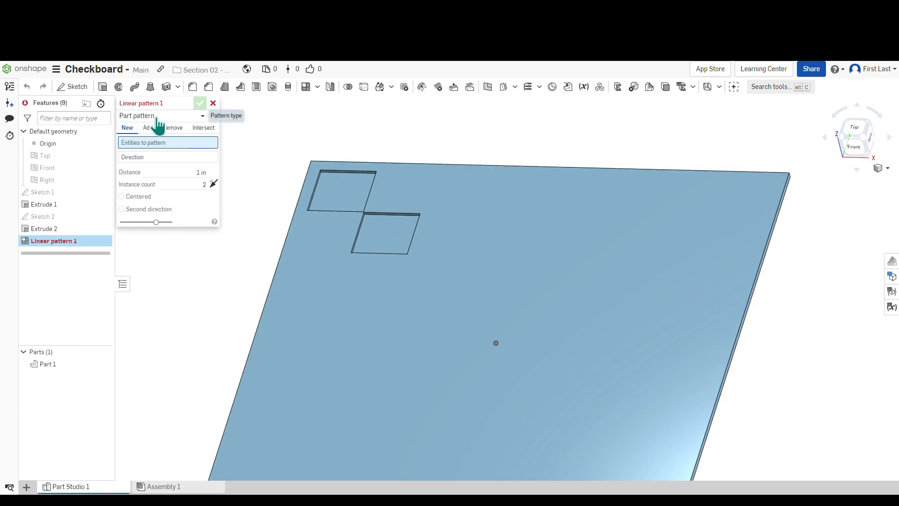
click(186, 117)
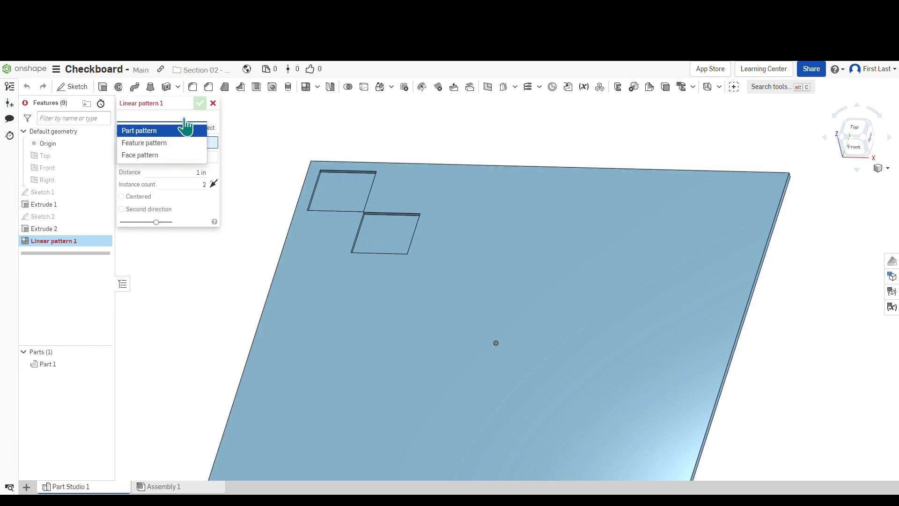
click(170, 144)
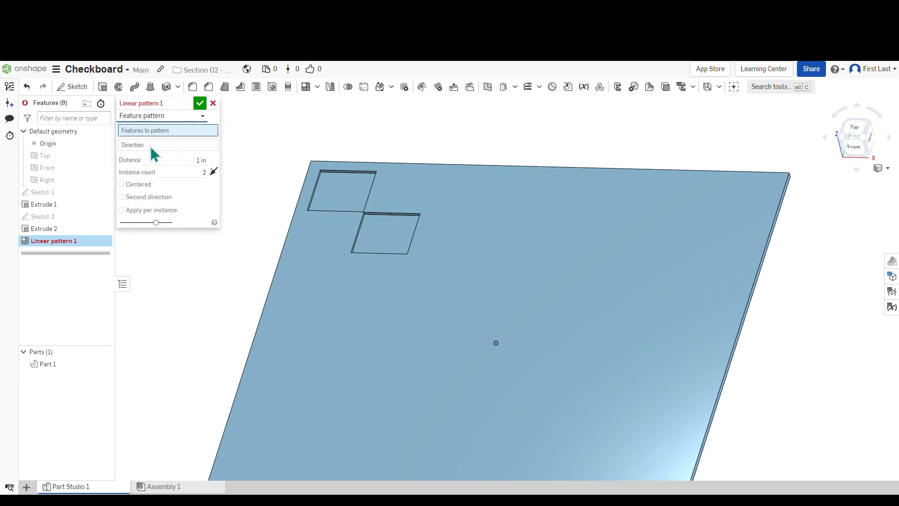
click(149, 146)
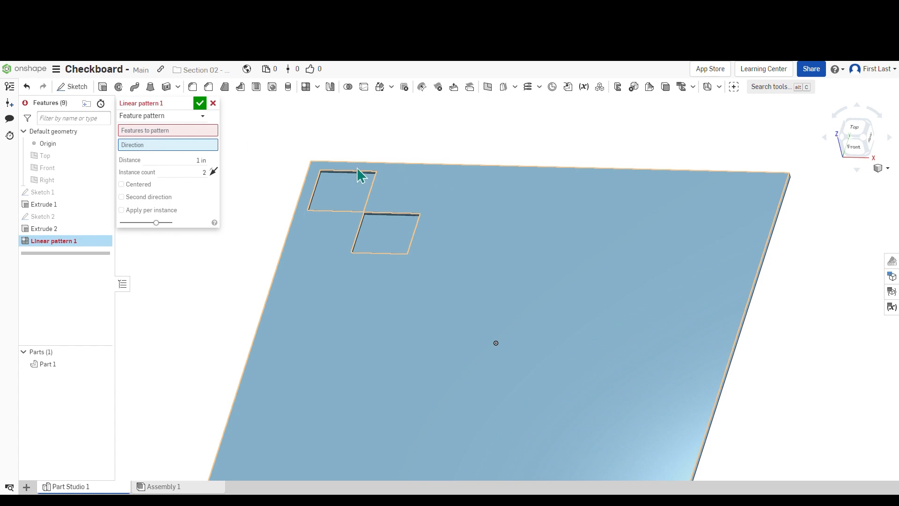
scroll(357, 169, up, 3)
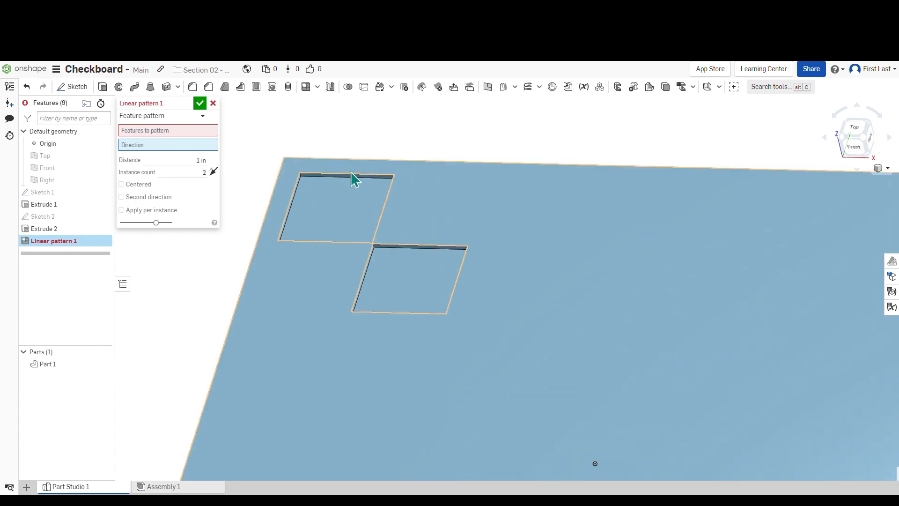
scroll(348, 171, up, 2)
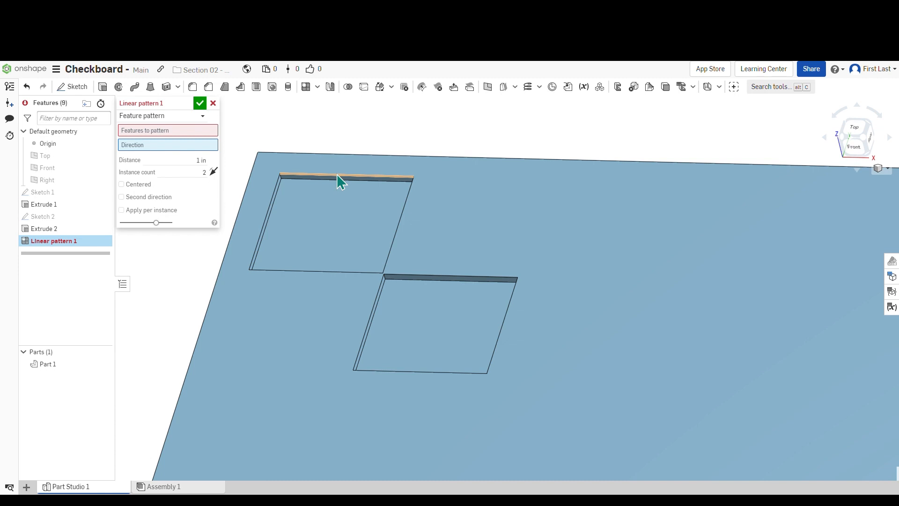
click(338, 178)
scroll(328, 150, down, 1)
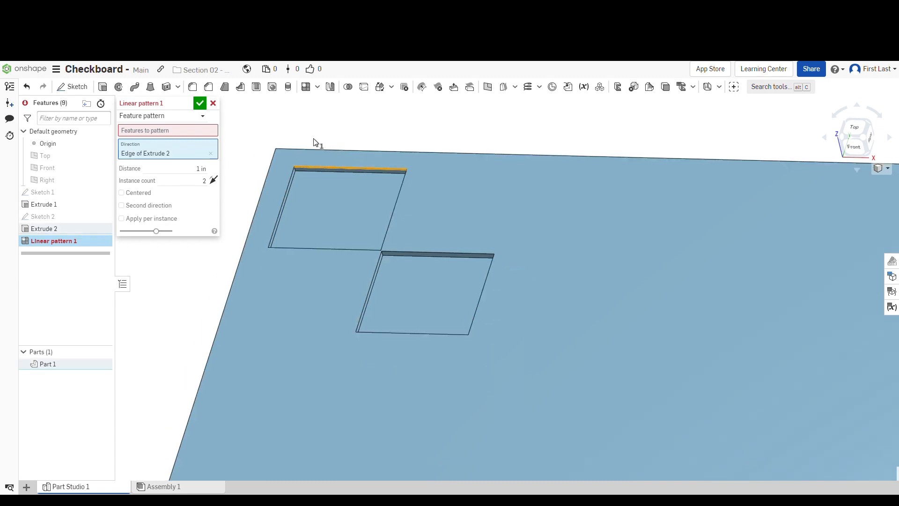
click(181, 130)
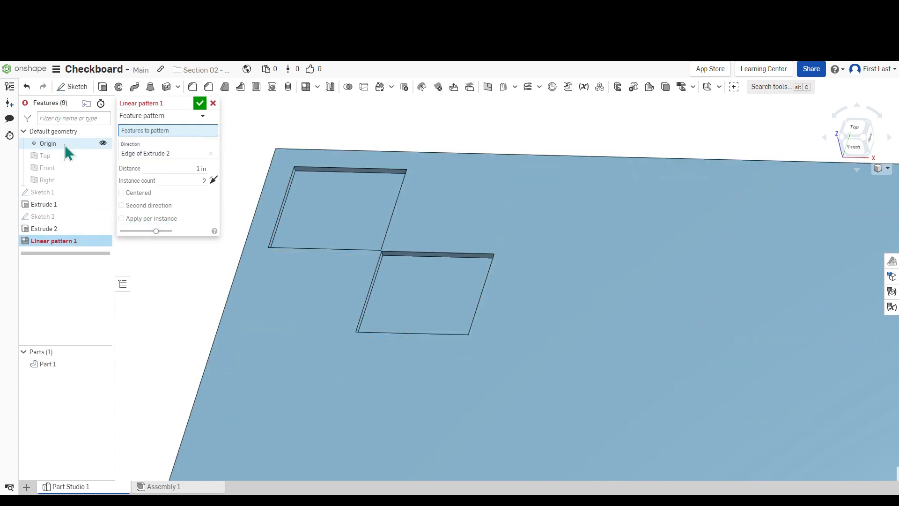
click(43, 231)
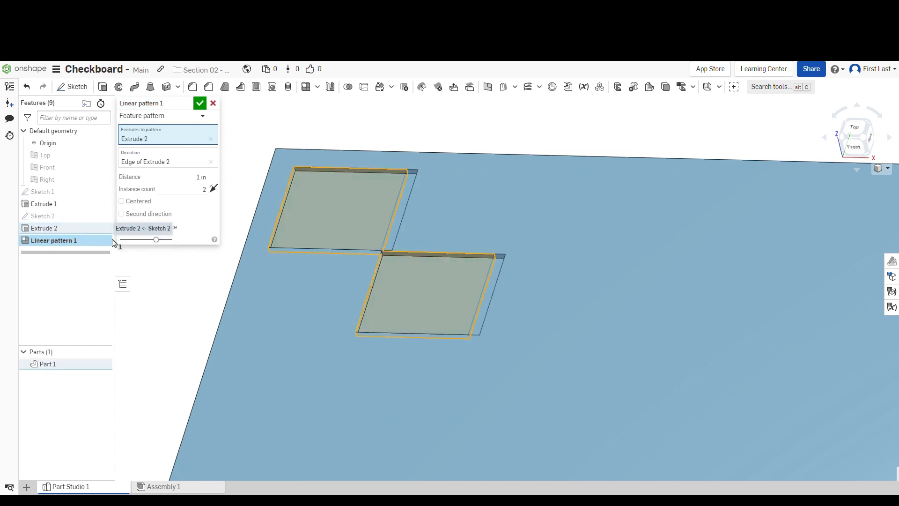
Set the pattern's first direction to 20 in spacing and 4 instances across the board.
click(204, 179)
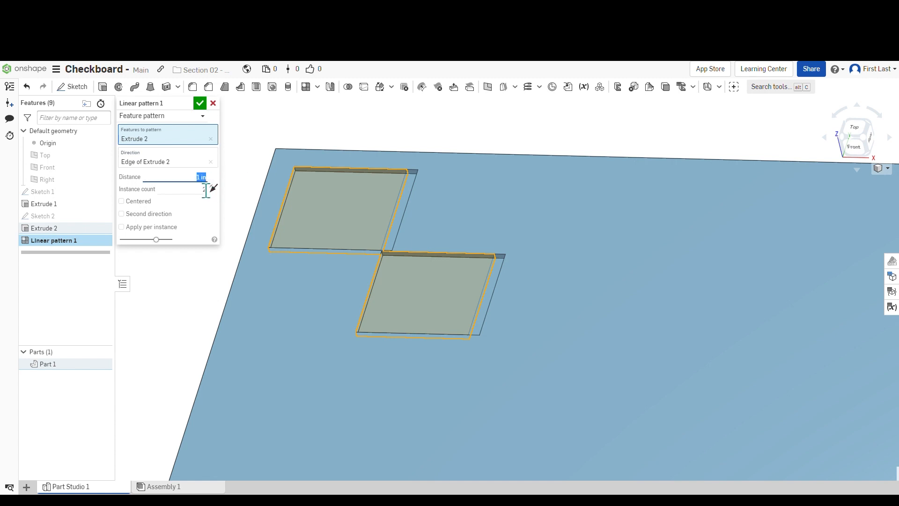
text(20)
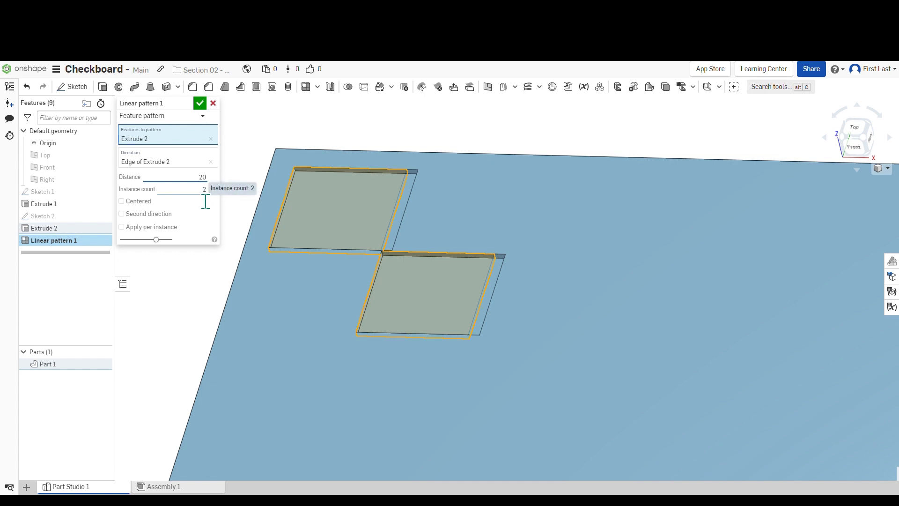
key(Tab)
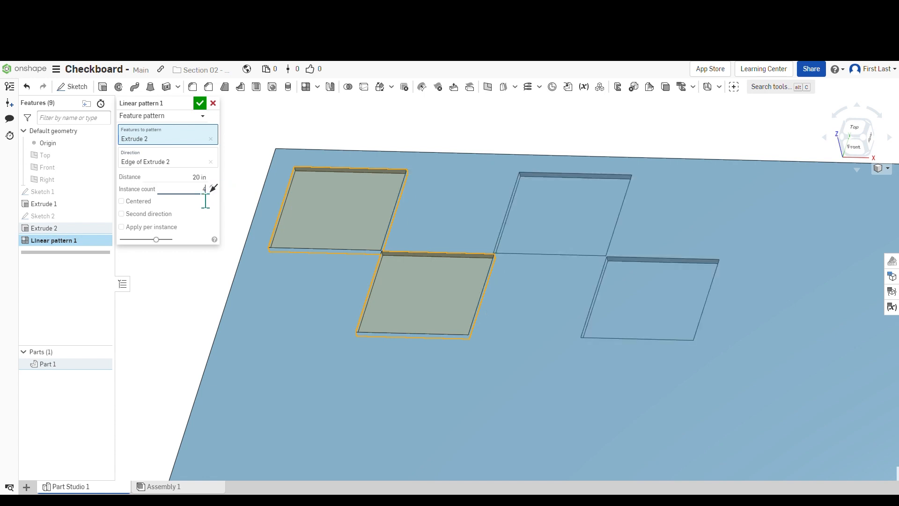
key(Return)
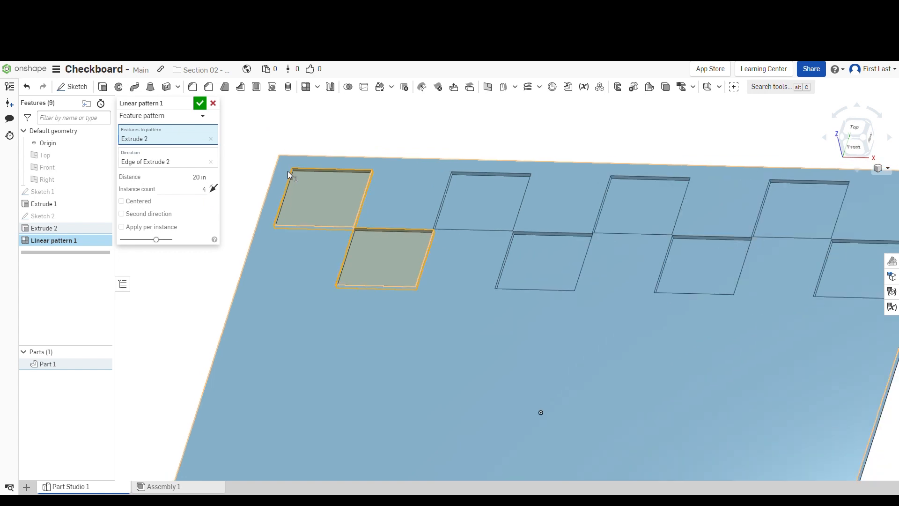
scroll(288, 170, down, 3)
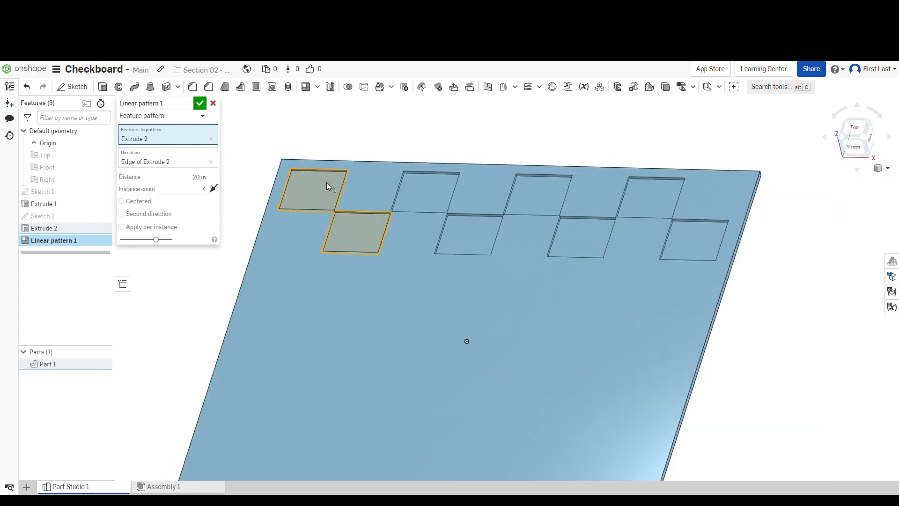
Enable the pattern's second direction and run it along the side edge of the upper-left recess.
click(121, 213)
scroll(274, 192, up, 3)
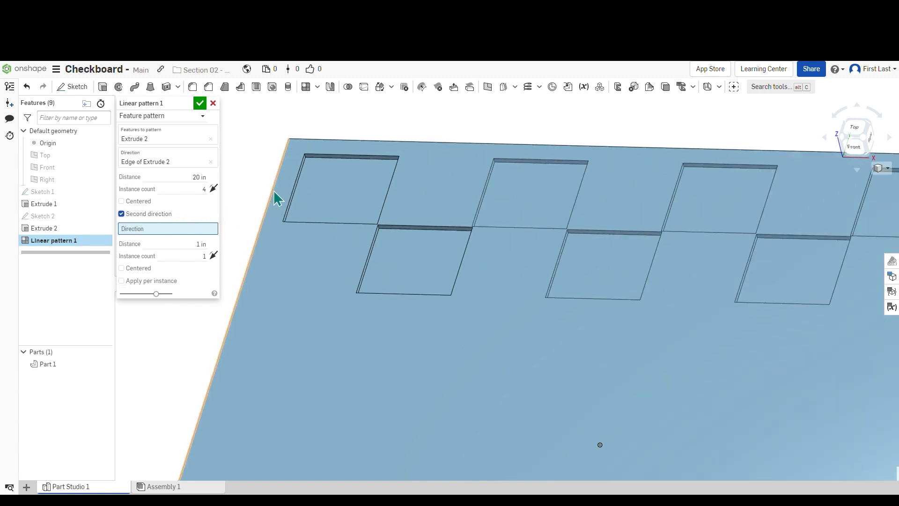
scroll(281, 189, up, 5)
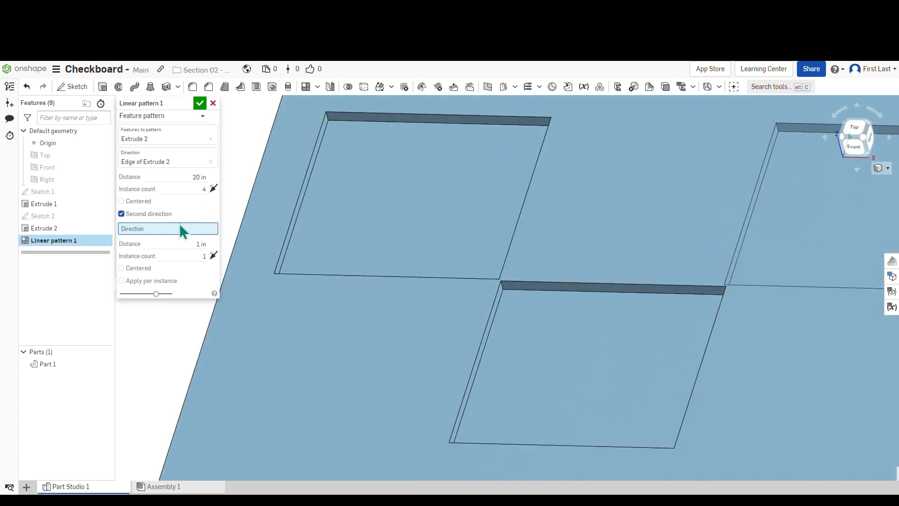
click(318, 145)
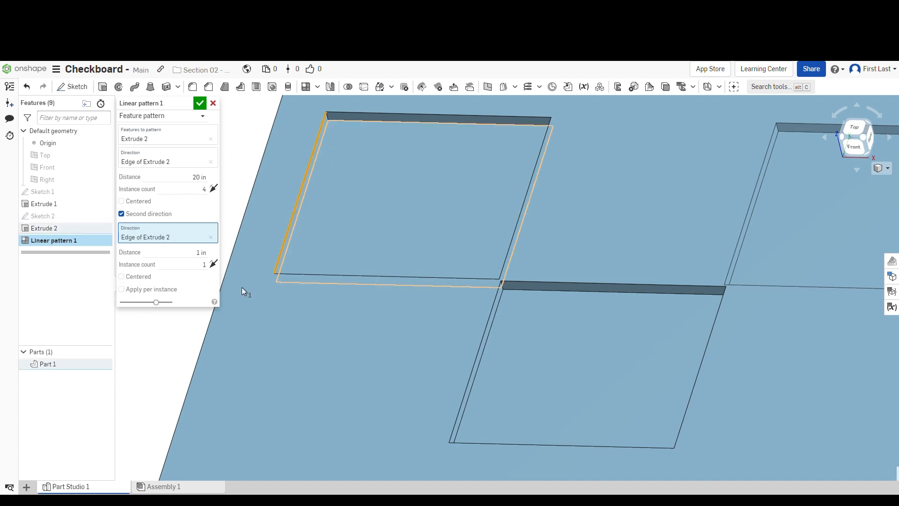
scroll(363, 177, down, 5)
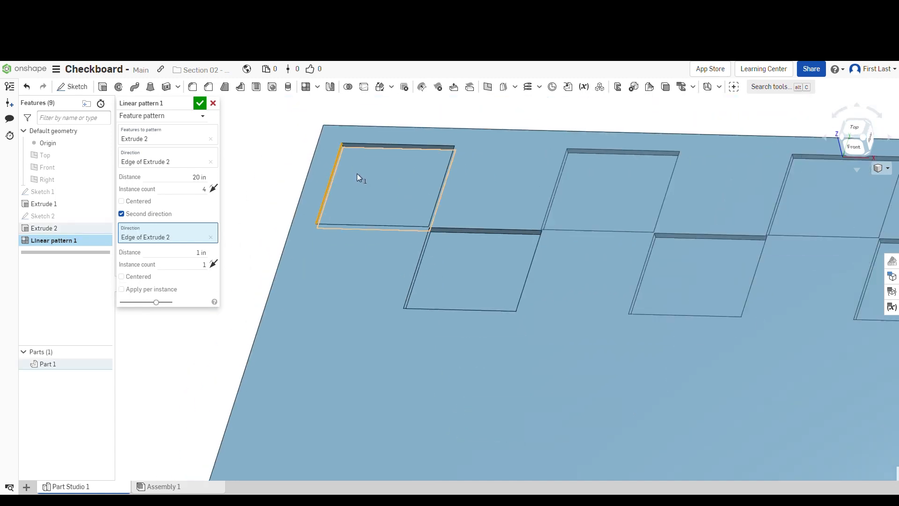
Set the second direction to 20 in spacing and 4 instances, and accept the linear pattern.
click(200, 253)
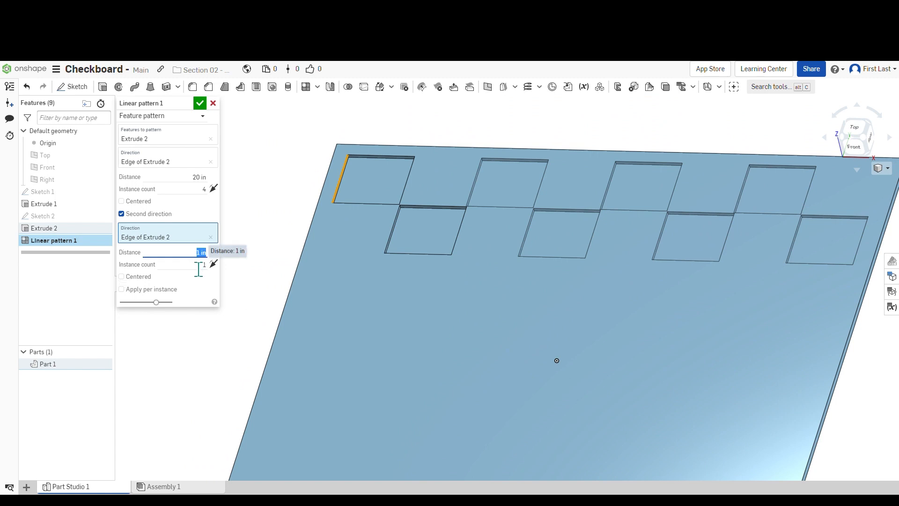
text(20)
key(Tab)
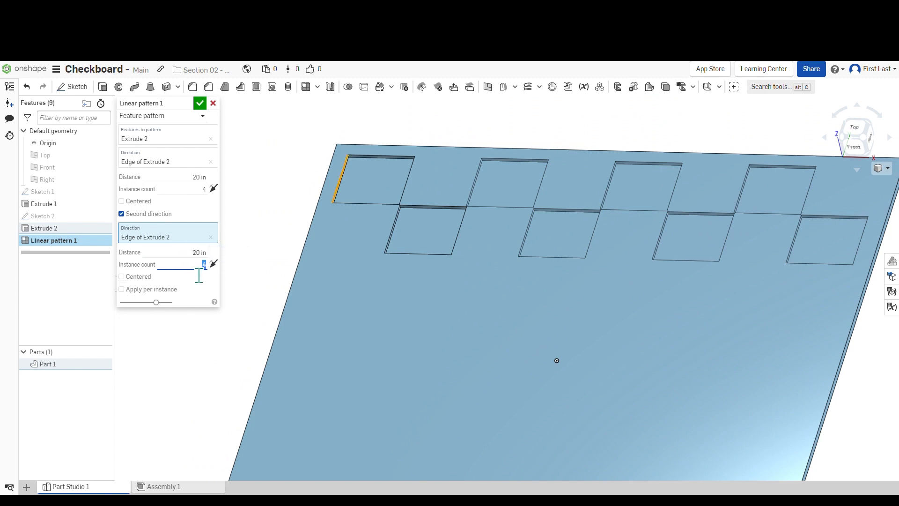
scroll(318, 200, down, 5)
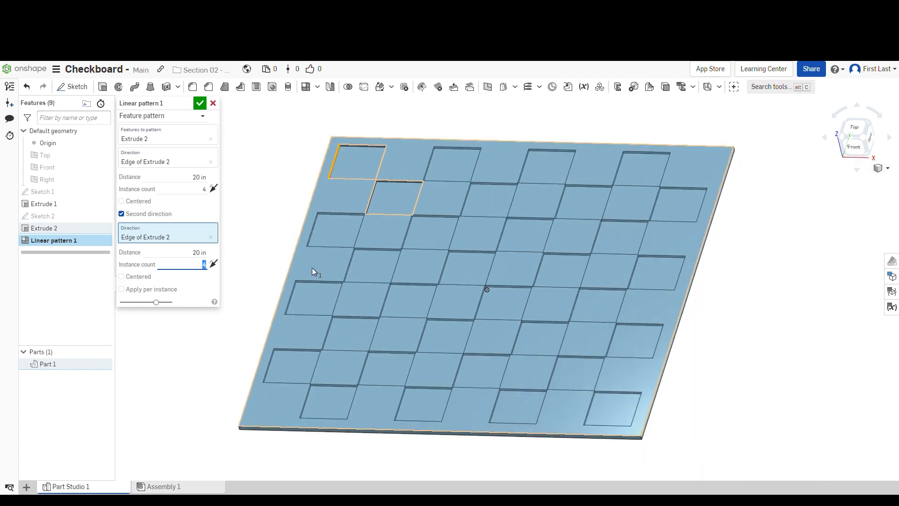
click(200, 103)
Start a new sketch on the board's raised top face and view it normal to the sketch plane.
key(shift+5)
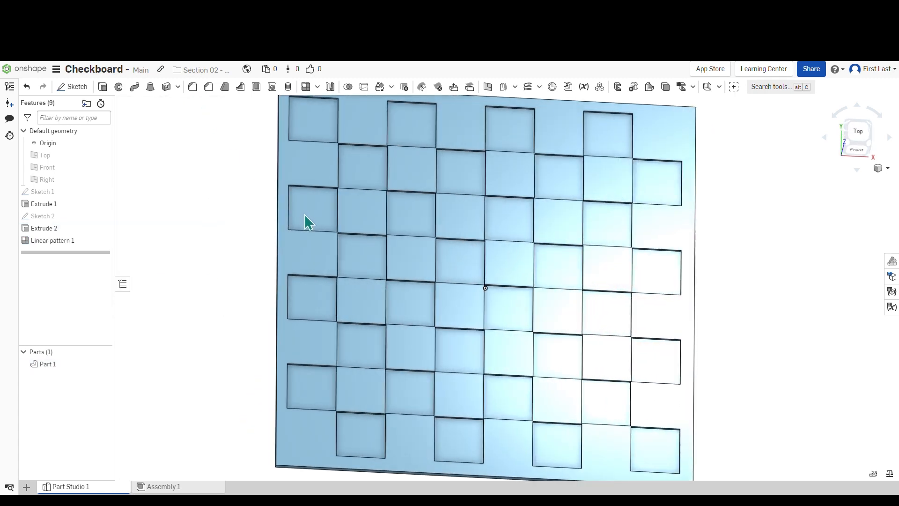
right_drag(304, 215, 285, 197)
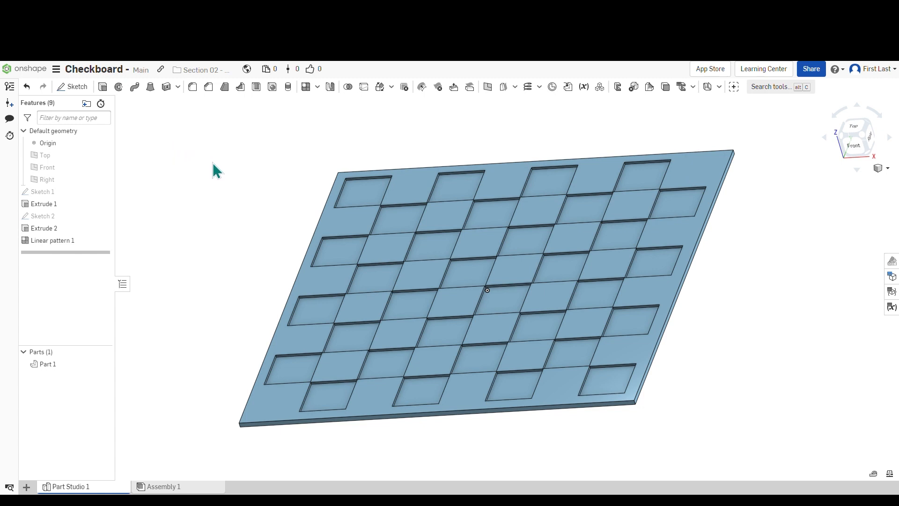
click(75, 87)
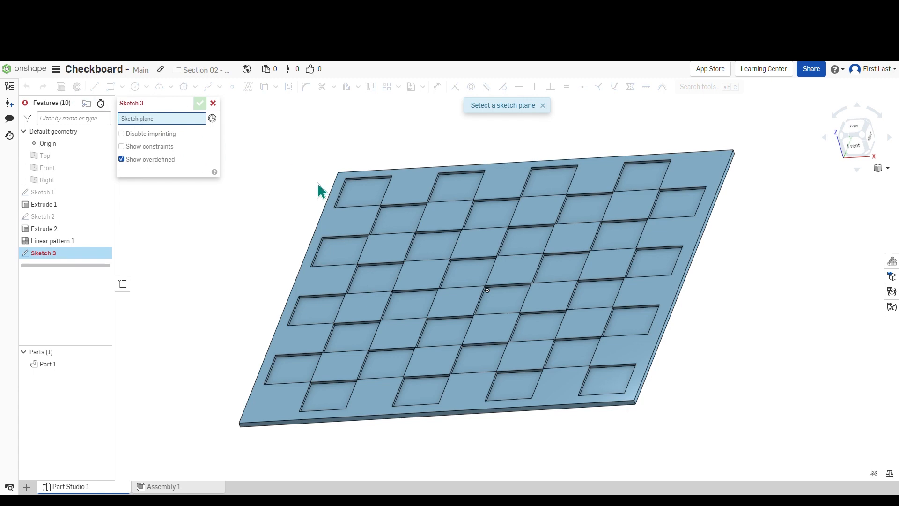
click(347, 213)
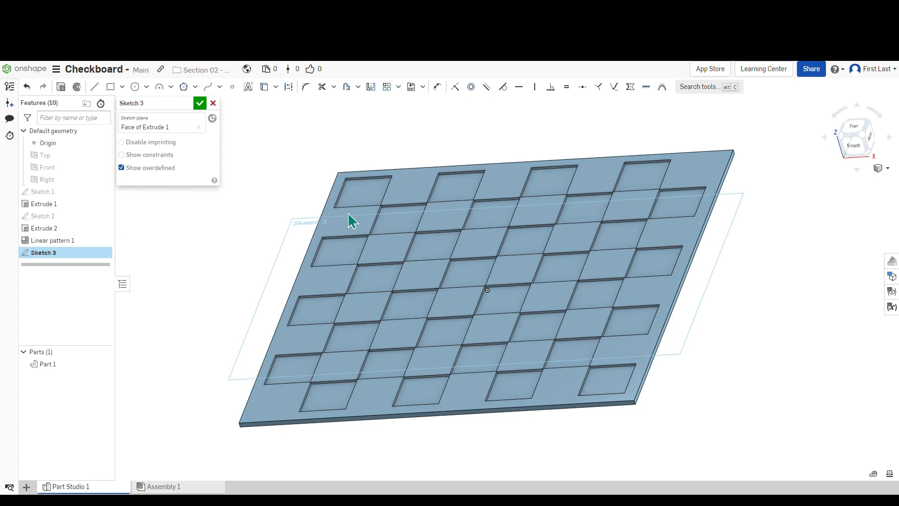
scroll(277, 156, up, 1)
right_click(277, 152)
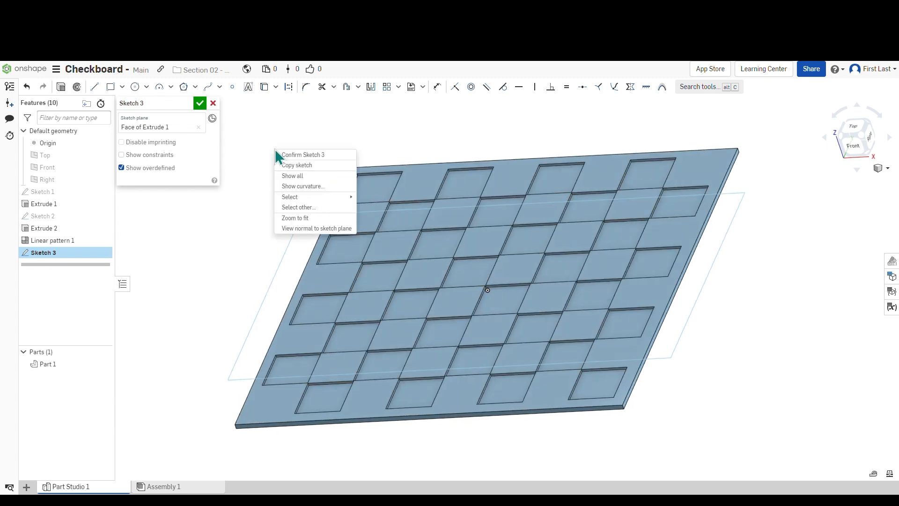
click(304, 228)
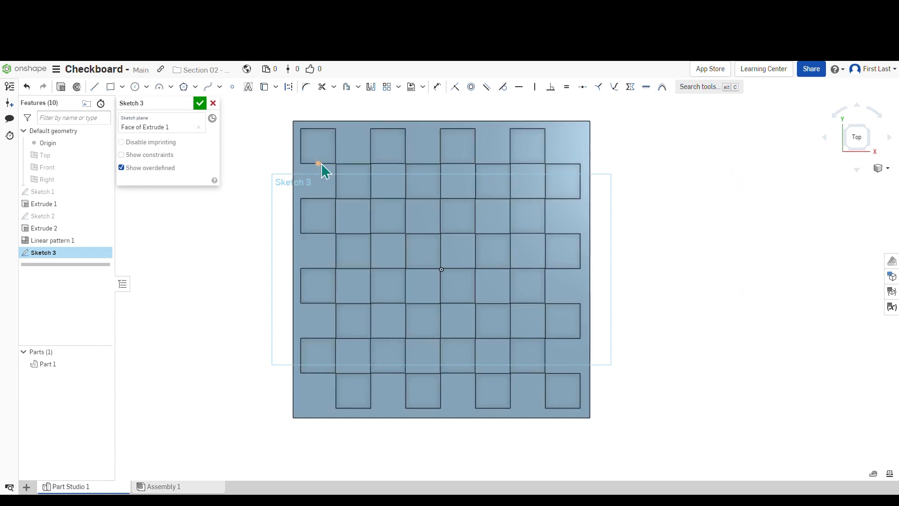
Sketch a rectangle of about 80.1 by 80.1 in around the checker grid, from its upper-left to its lower-right outer corner.
click(117, 89)
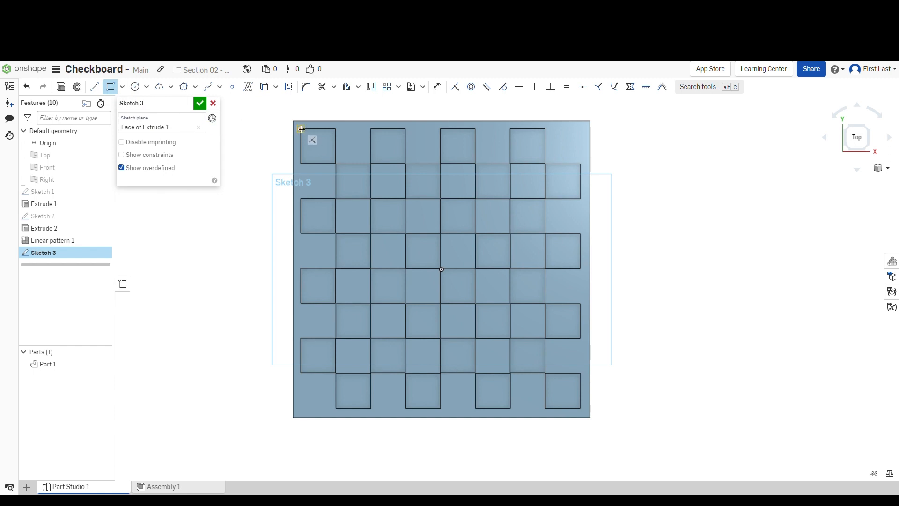
scroll(301, 129, up, 8)
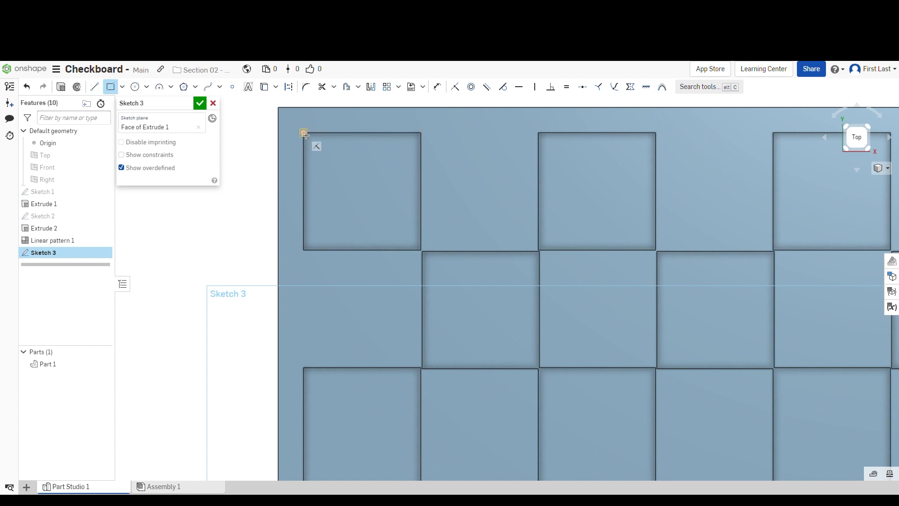
scroll(290, 132, down, 10)
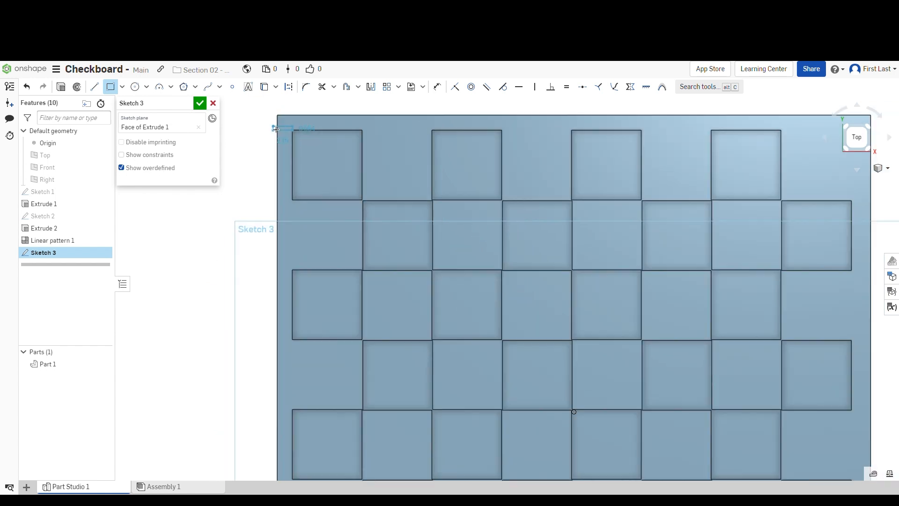
scroll(463, 317, up, 8)
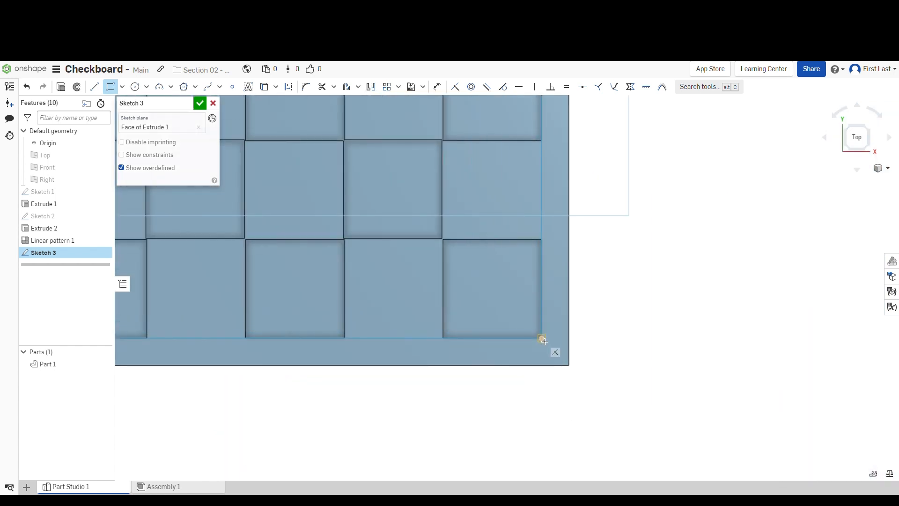
scroll(541, 336, up, 2)
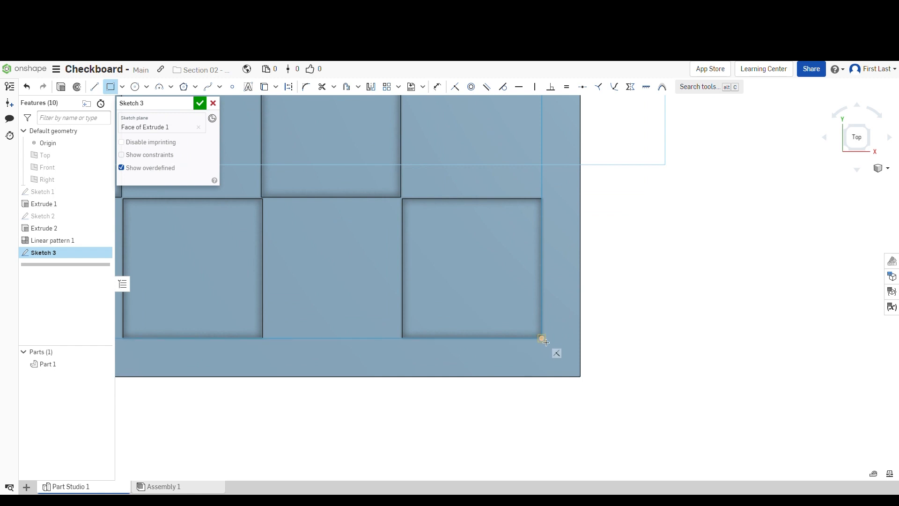
scroll(544, 341, down, 8)
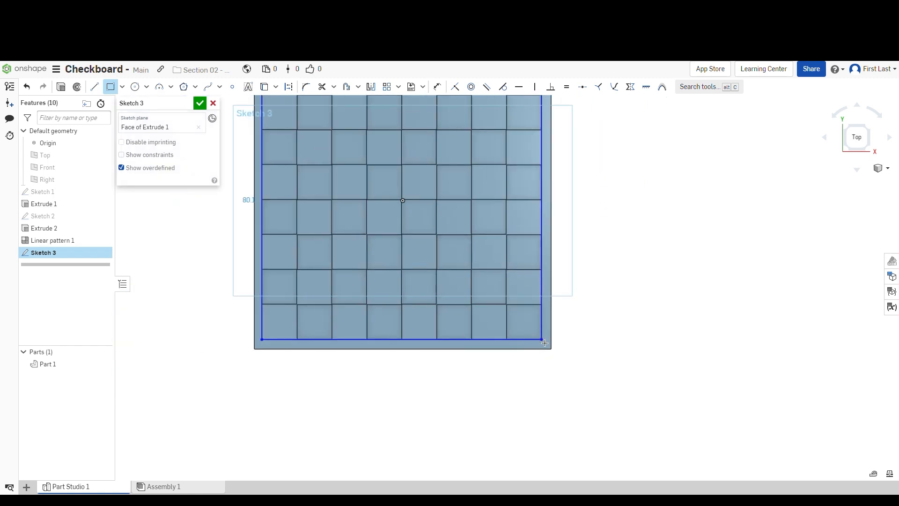
scroll(528, 394, down, 4)
scroll(525, 333, up, 3)
scroll(525, 332, up, 1)
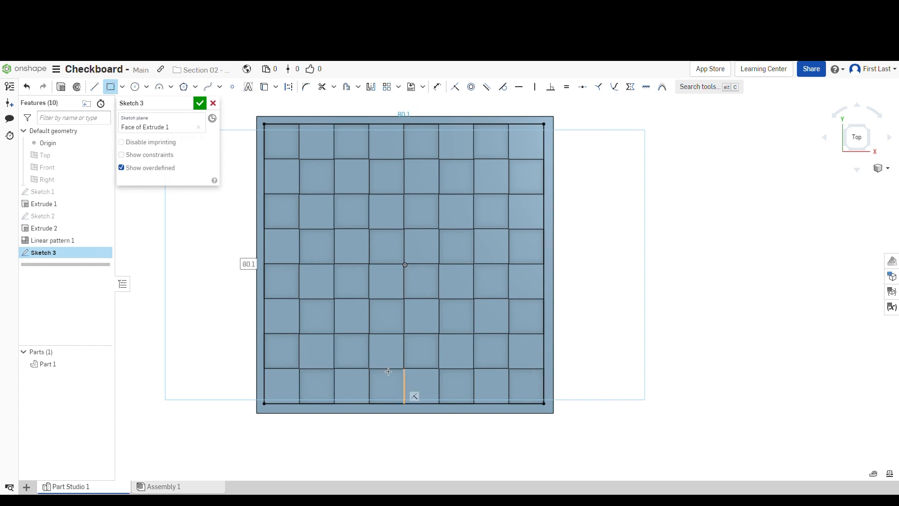
Finish the outline sketch and extrude the border region around the checker grid by 0.5 in, adding it to the board.
click(203, 105)
right_drag(211, 266, 200, 237)
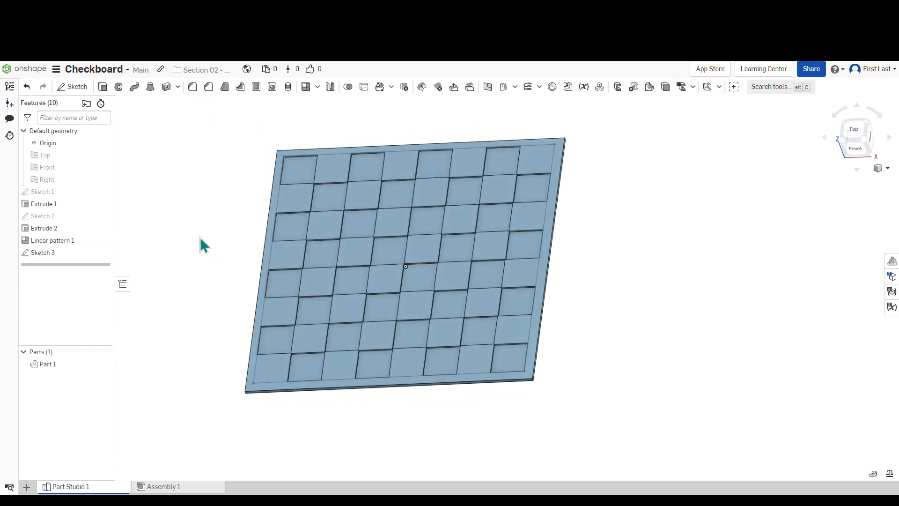
click(111, 94)
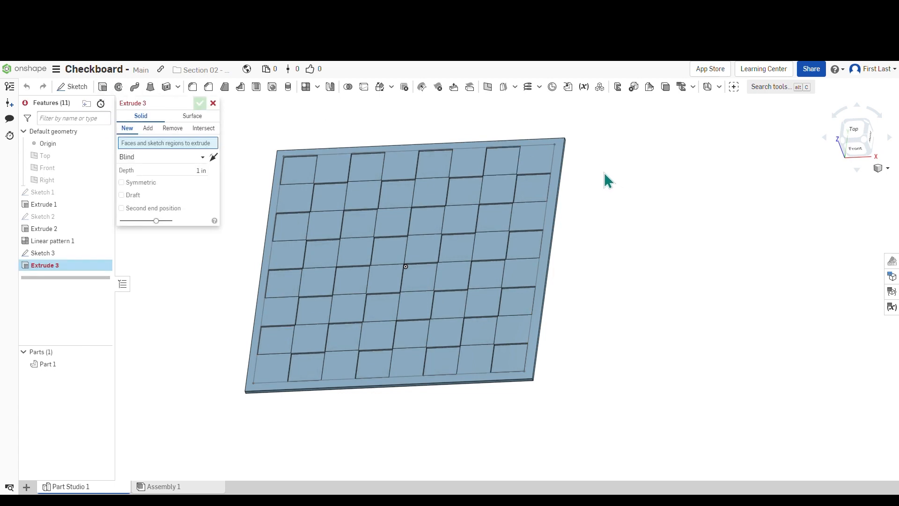
scroll(549, 159, up, 3)
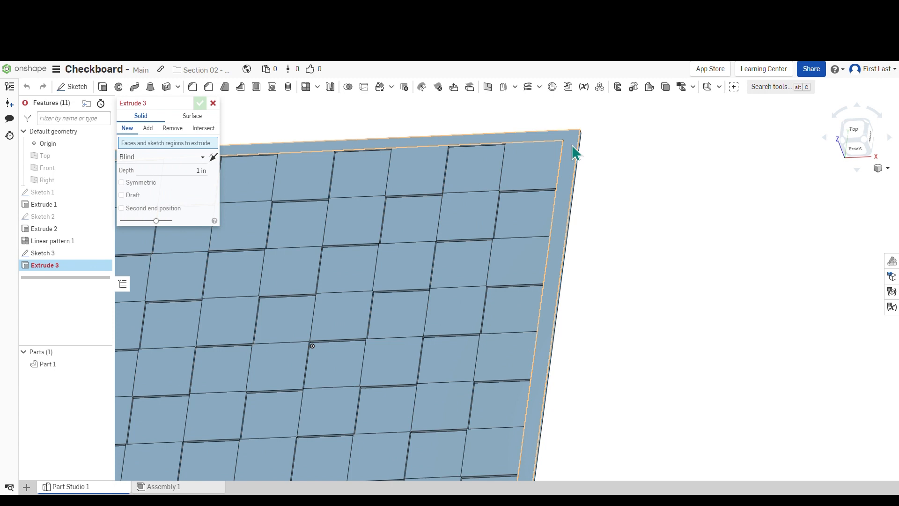
scroll(572, 146, down, 4)
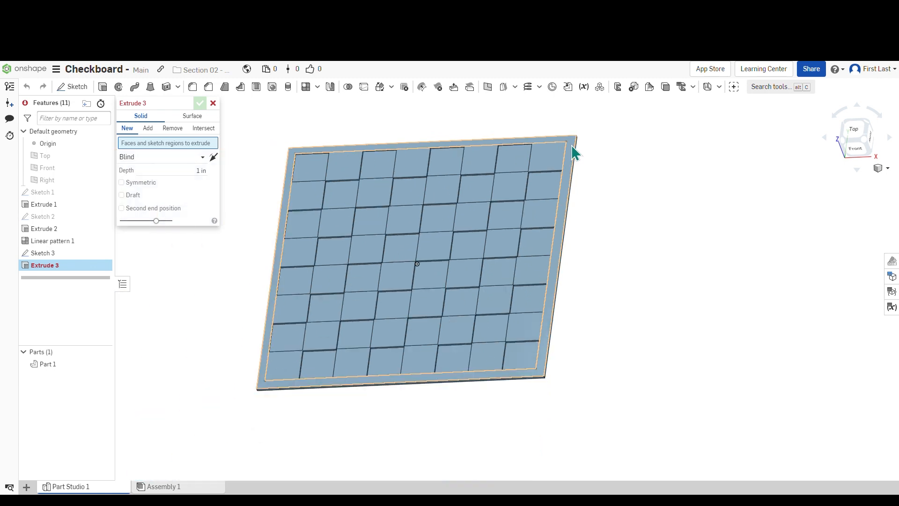
click(572, 147)
scroll(572, 146, up, 2)
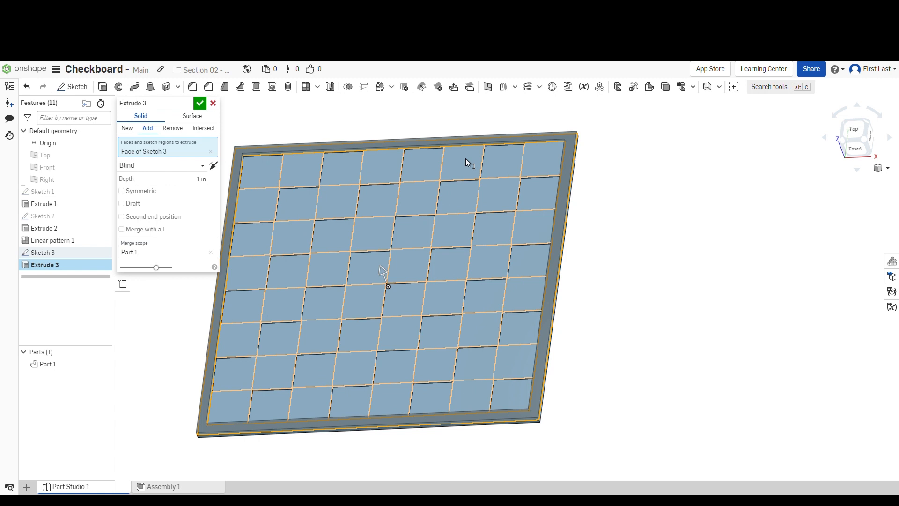
click(199, 182)
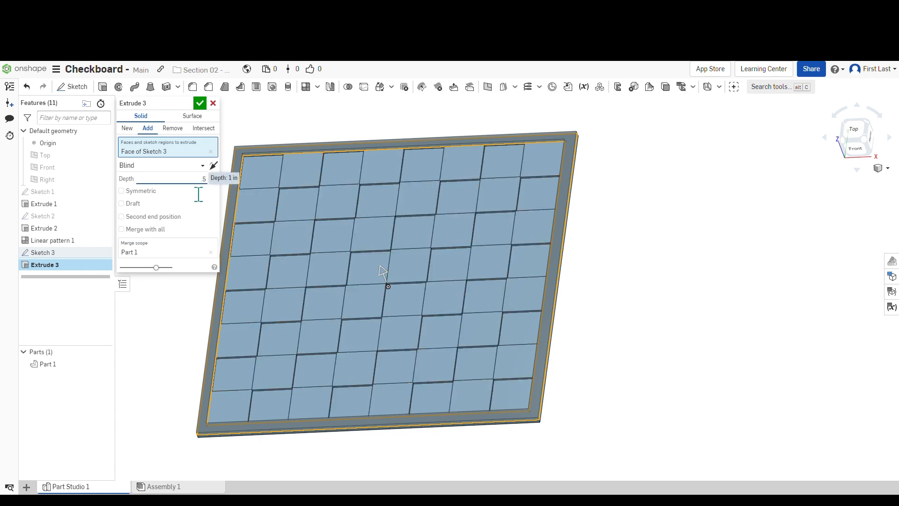
click(199, 103)
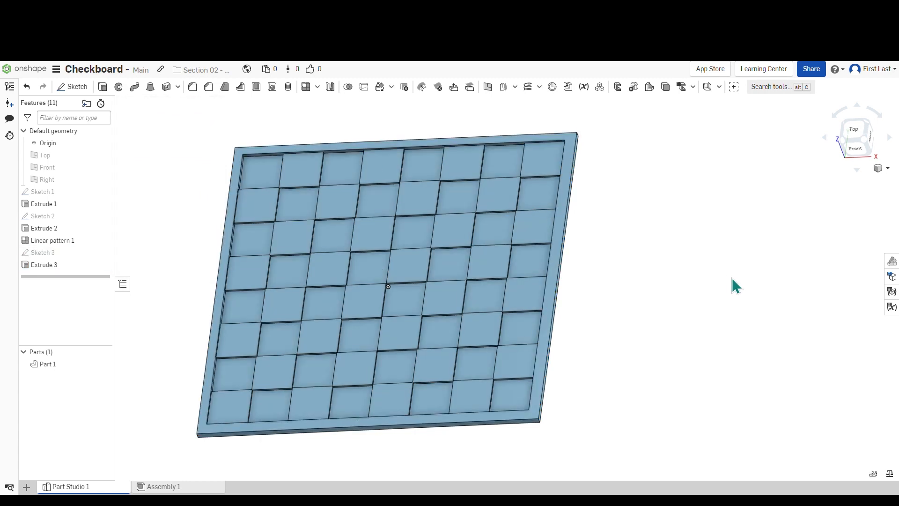
Start a new sketch on the top face of the raised squares and view it normal to the sketch plane.
right_drag(596, 201, 617, 204)
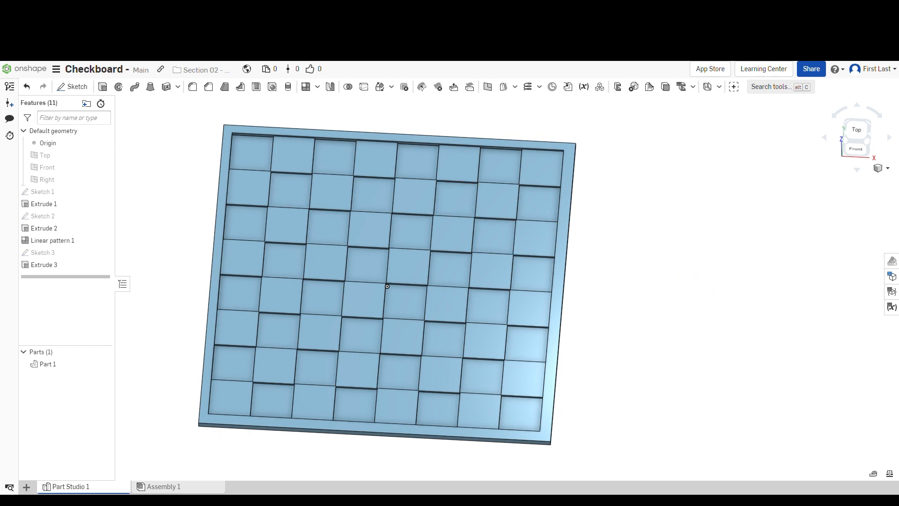
click(84, 89)
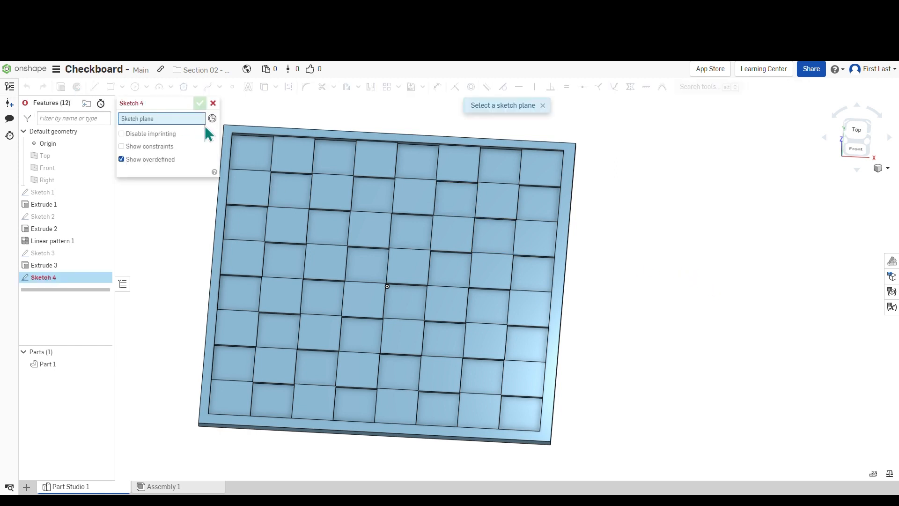
click(291, 146)
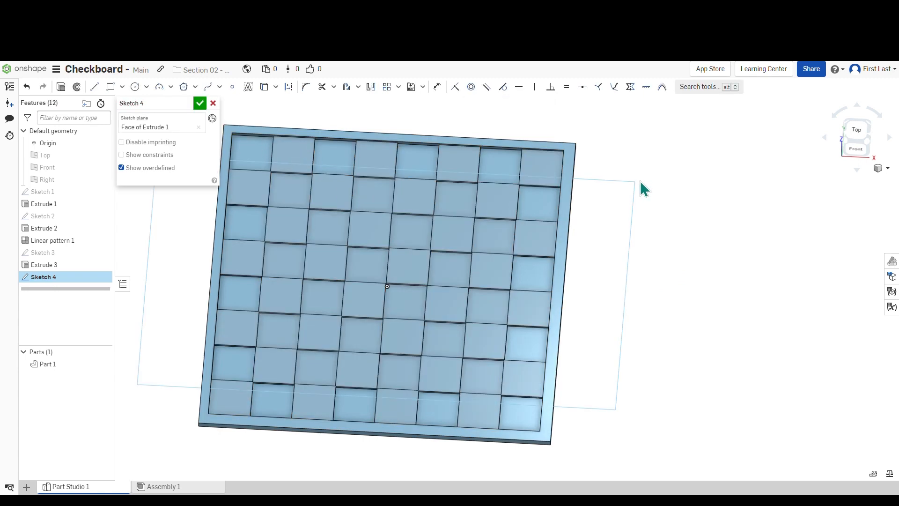
right_click(626, 153)
click(660, 229)
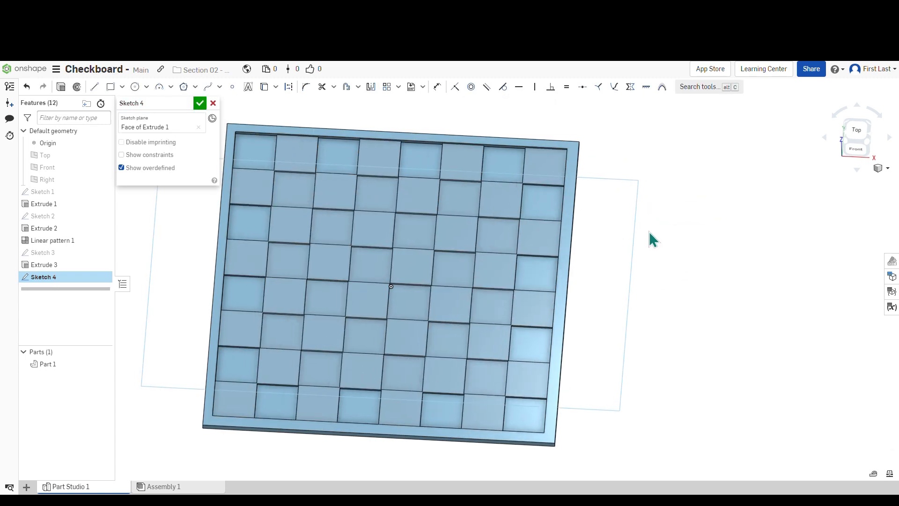
scroll(400, 131, up, 4)
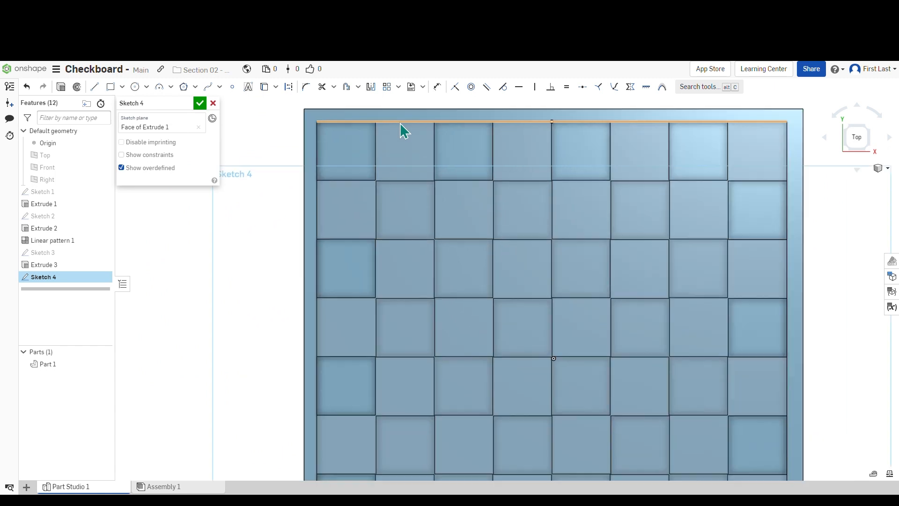
Sketch an 8 in diameter circle centred on the second square of the grid's top row.
click(137, 88)
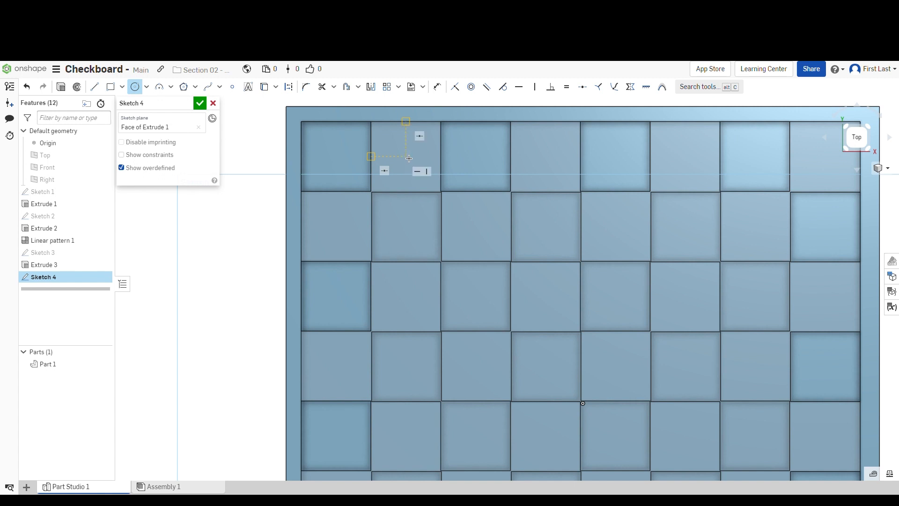
scroll(409, 159, up, 4)
scroll(403, 161, down, 6)
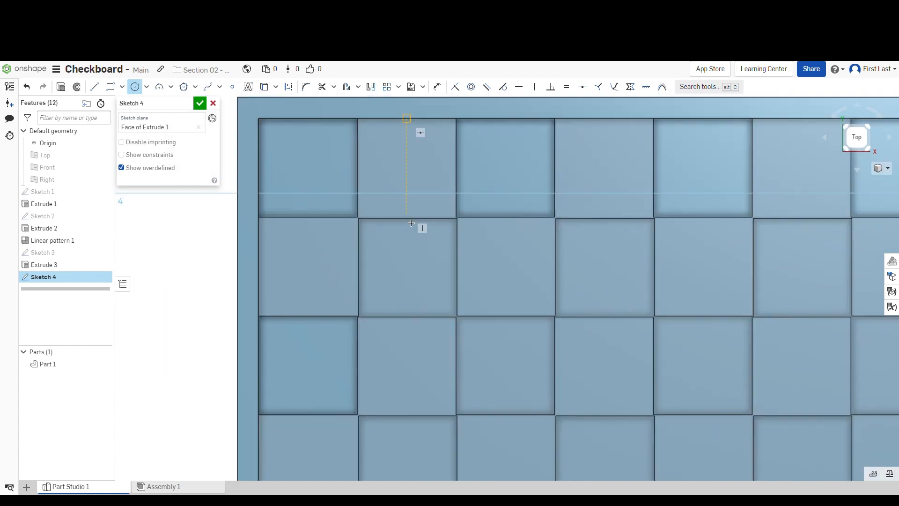
scroll(399, 164, up, 6)
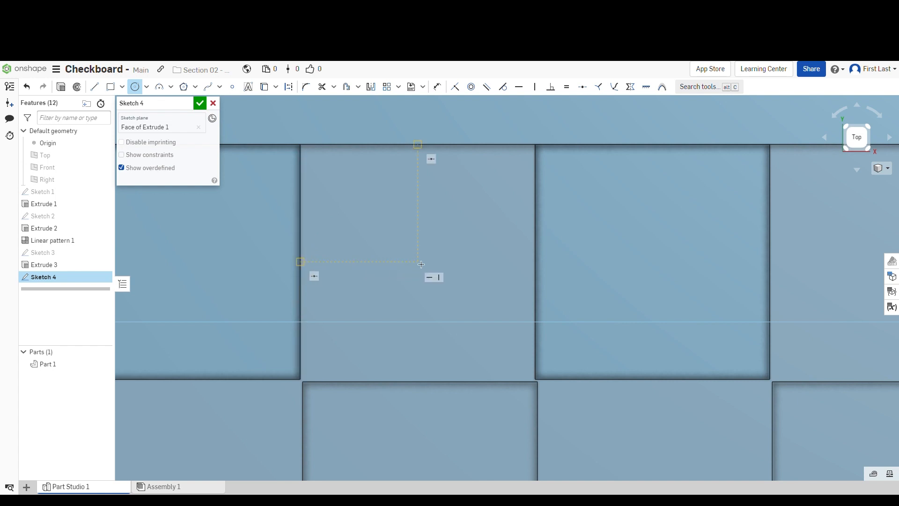
click(421, 265)
click(497, 195)
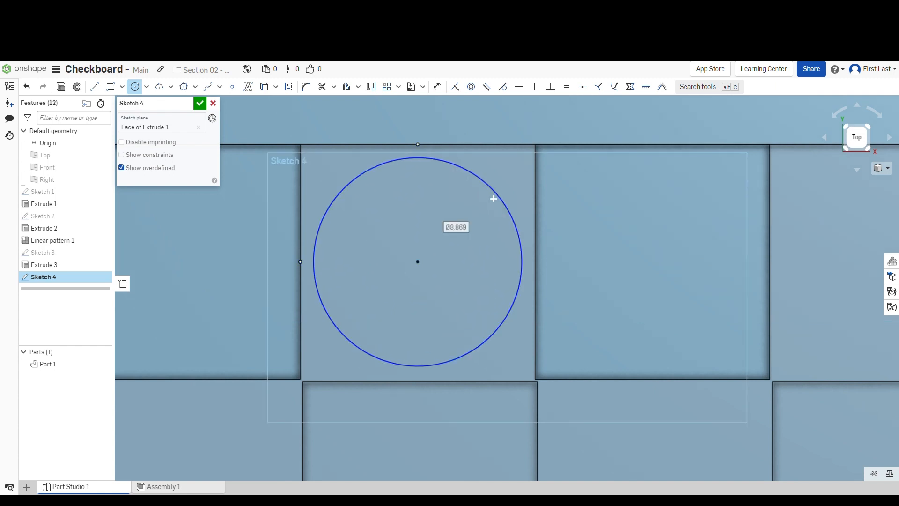
text(8)
key(Return)
scroll(468, 164, down, 3)
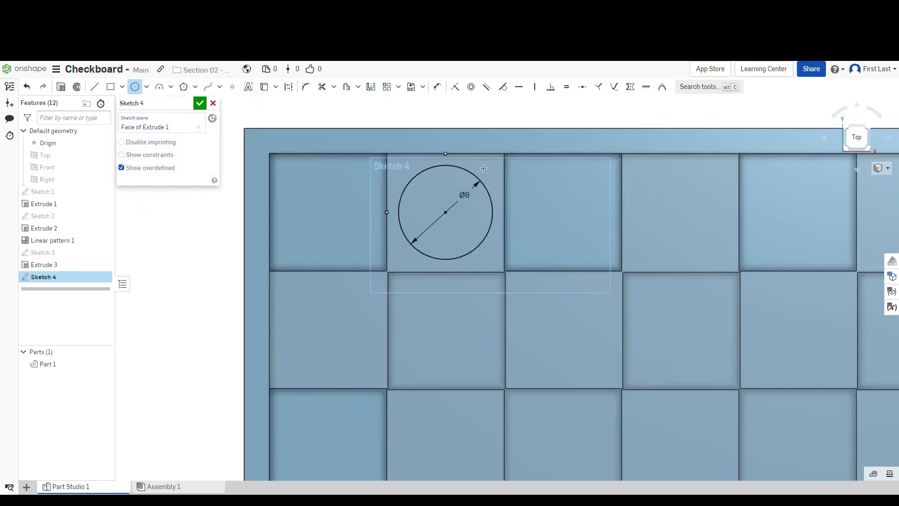
Sketch an 8 in diameter circle centred on the first square of the grid's second row.
scroll(384, 151, down, 1)
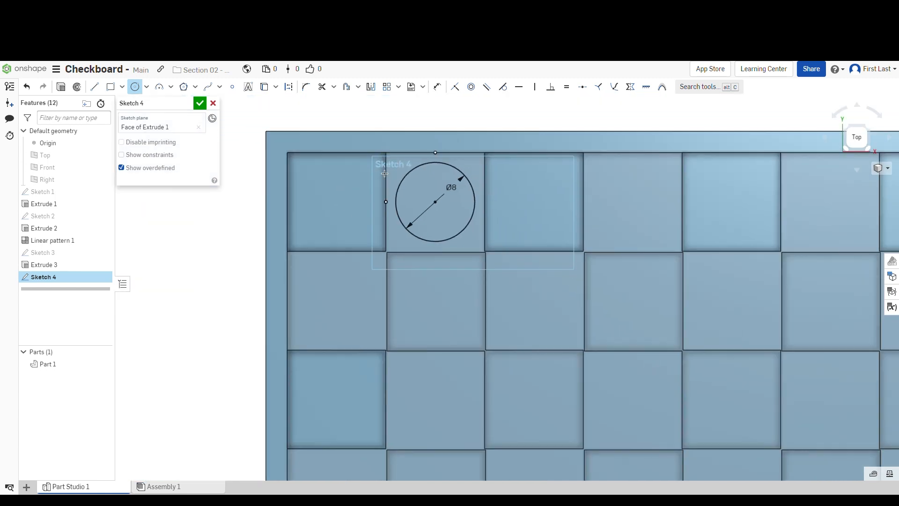
scroll(399, 176, down, 1)
scroll(366, 370, up, 1)
scroll(366, 370, up, 1)
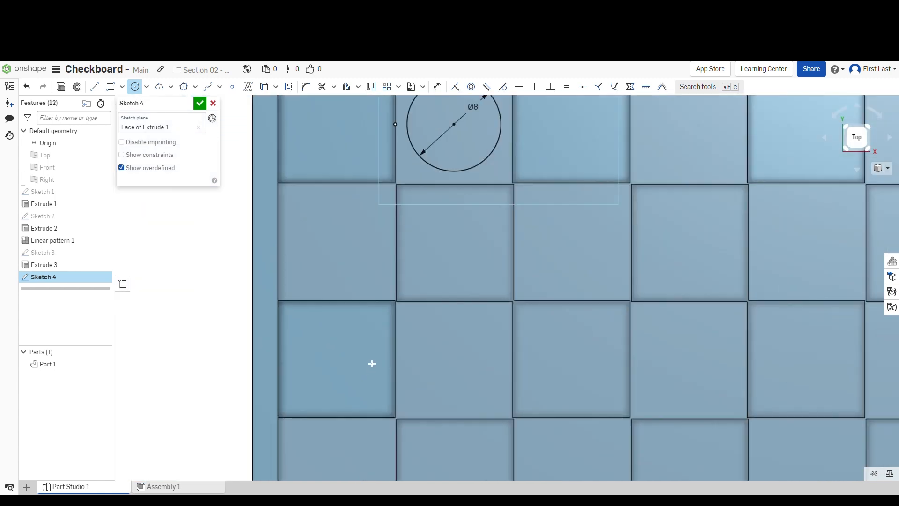
scroll(393, 377, up, 1)
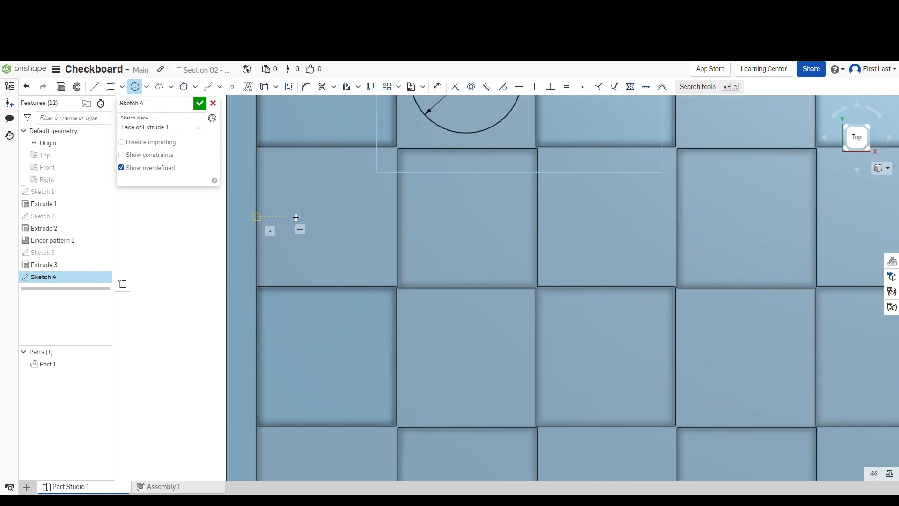
click(327, 219)
click(367, 187)
text(8)
key(Return)
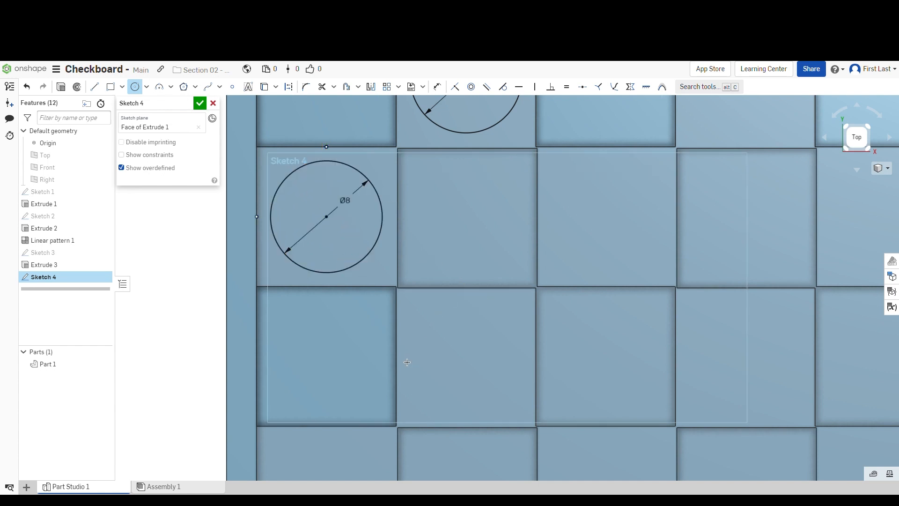
Sketch an 8 in diameter circle centred on the second square of the third row, and finish the sketch.
click(467, 356)
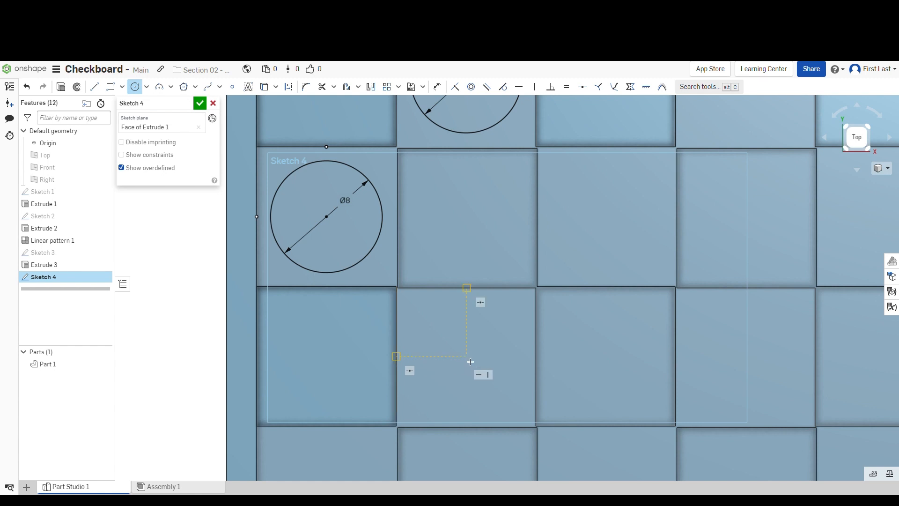
click(506, 329)
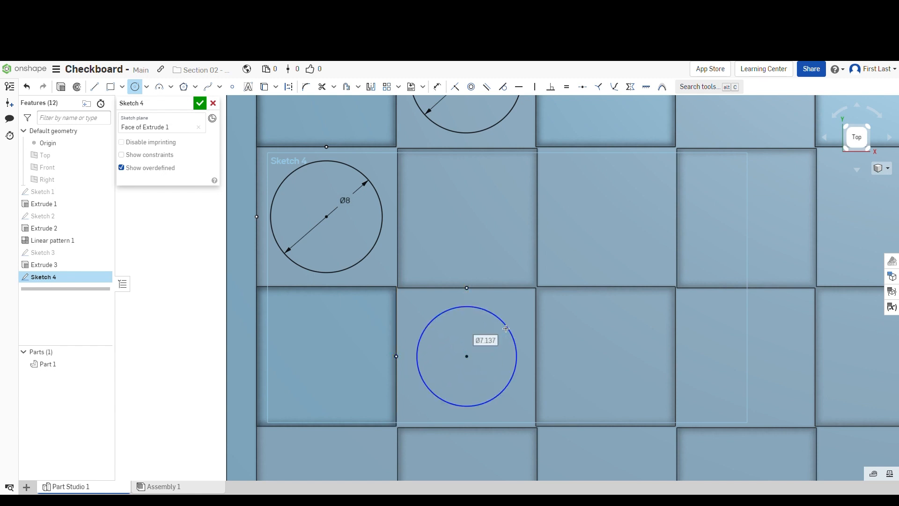
text(8)
key(Return)
scroll(293, 345, down, 5)
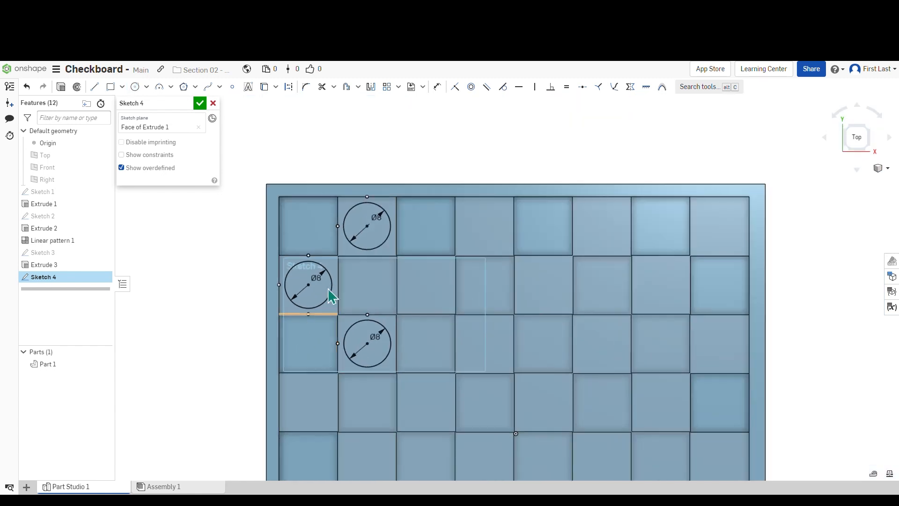
scroll(382, 164, down, 3)
scroll(383, 192, up, 5)
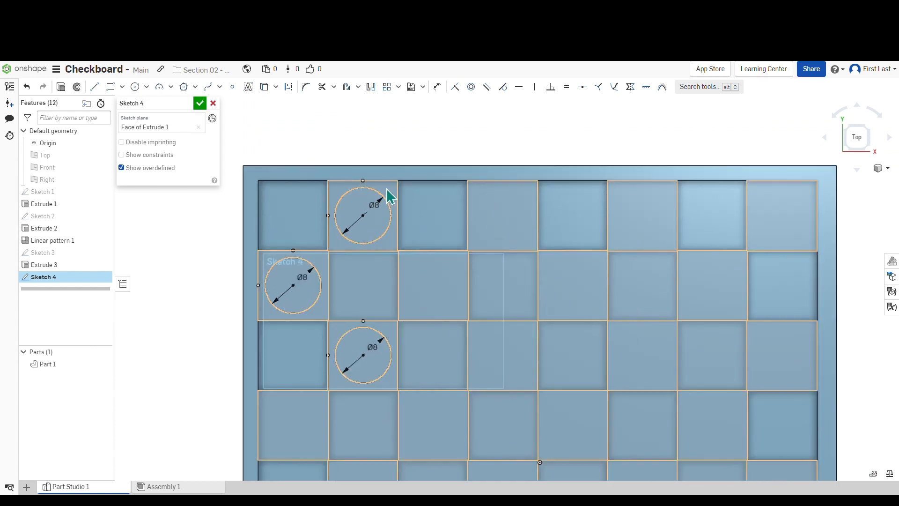
scroll(394, 172, down, 2)
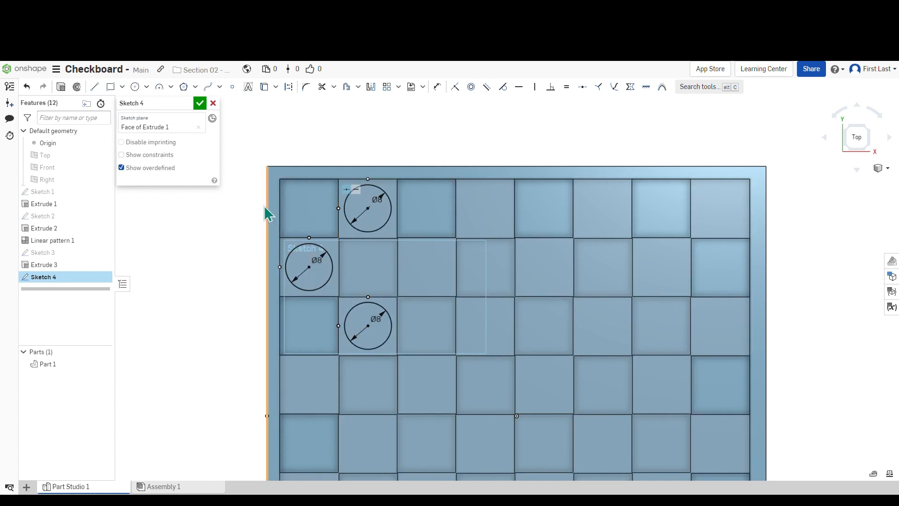
click(200, 104)
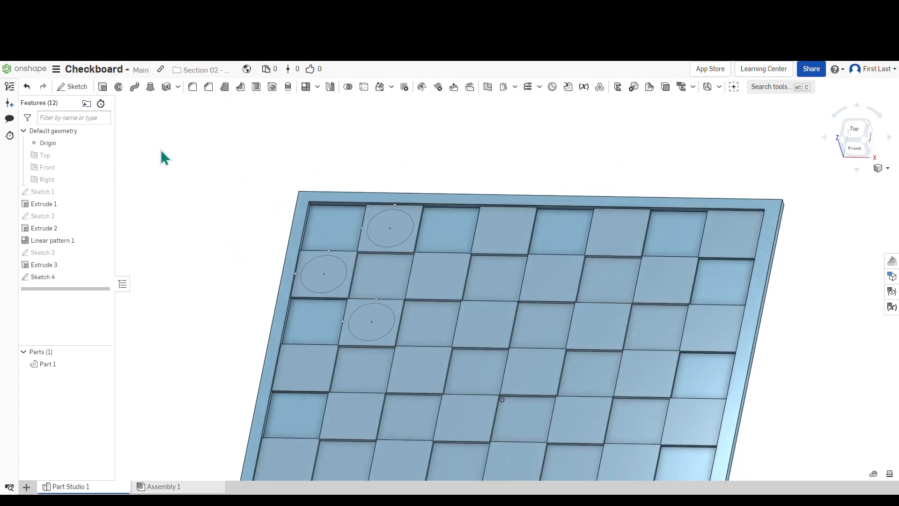
Extrude the three circles 1 in upward as new separate parts to form the checker pieces.
click(103, 87)
click(394, 230)
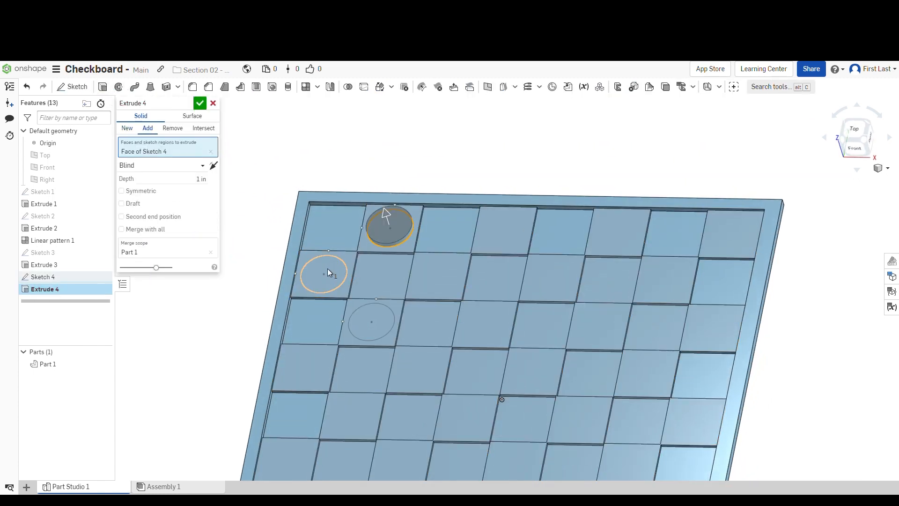
click(327, 269)
click(371, 316)
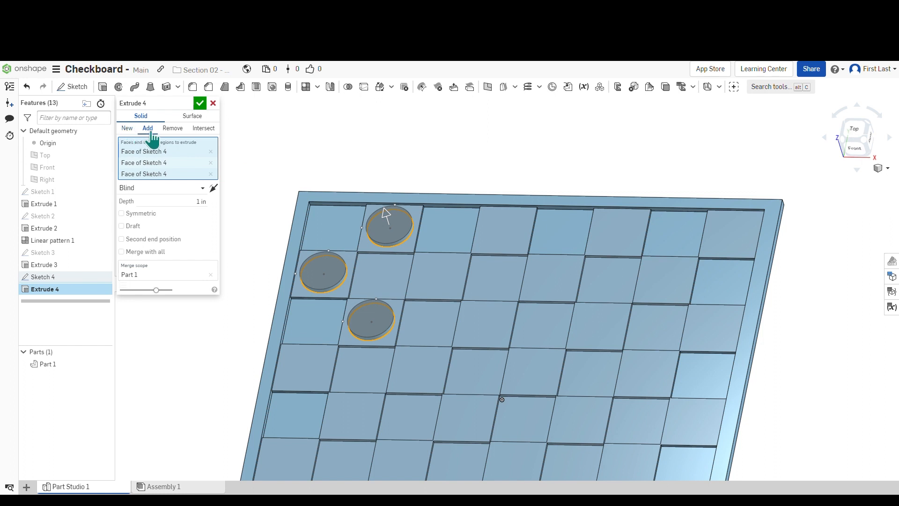
click(128, 131)
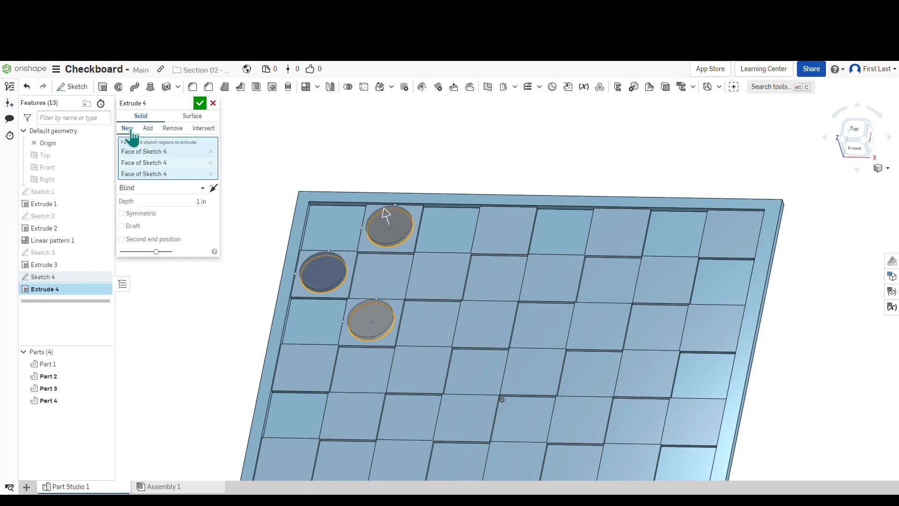
click(200, 103)
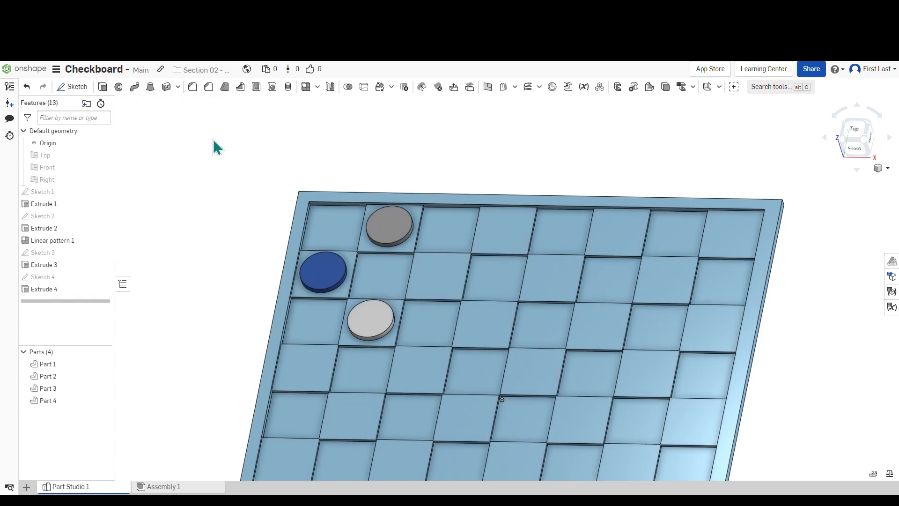
Pattern the three checker pieces linearly along the edge of the grid's top row as new parts, 20 in apart with 4 instances.
scroll(286, 155, up, 2)
scroll(286, 155, up, 3)
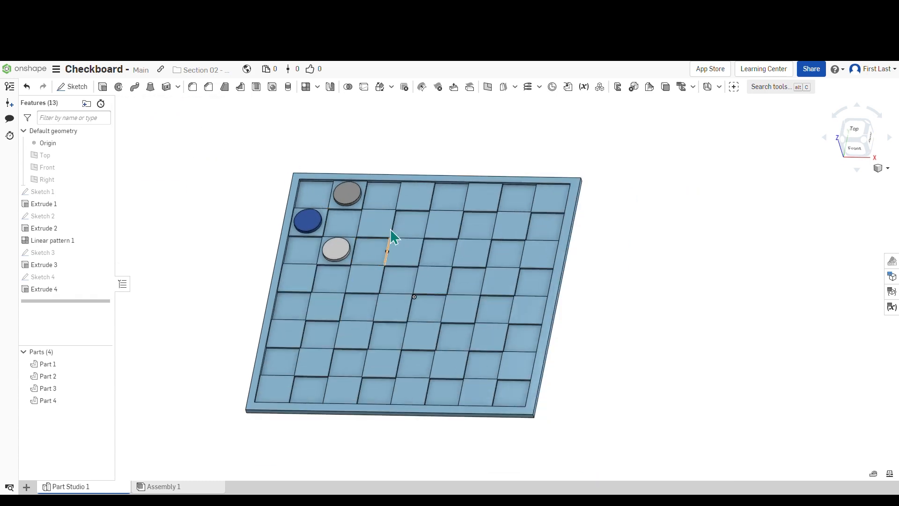
scroll(266, 236, down, 3)
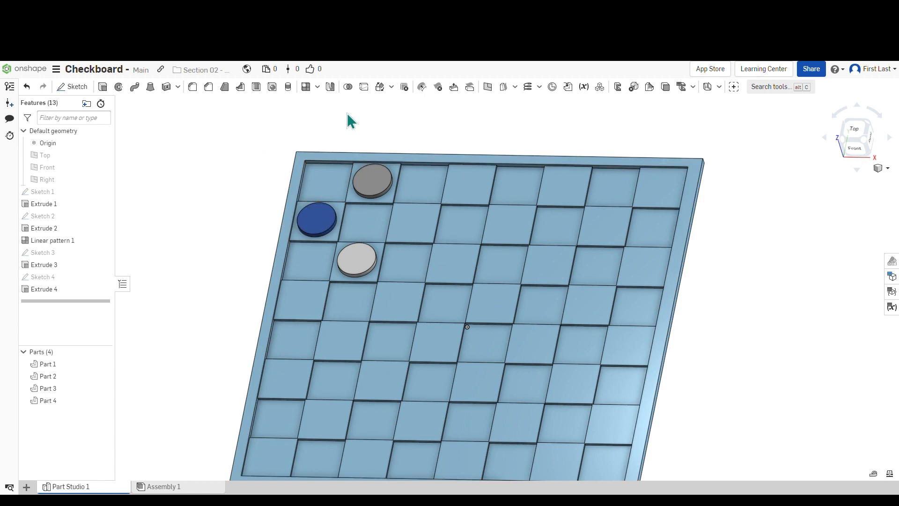
click(306, 87)
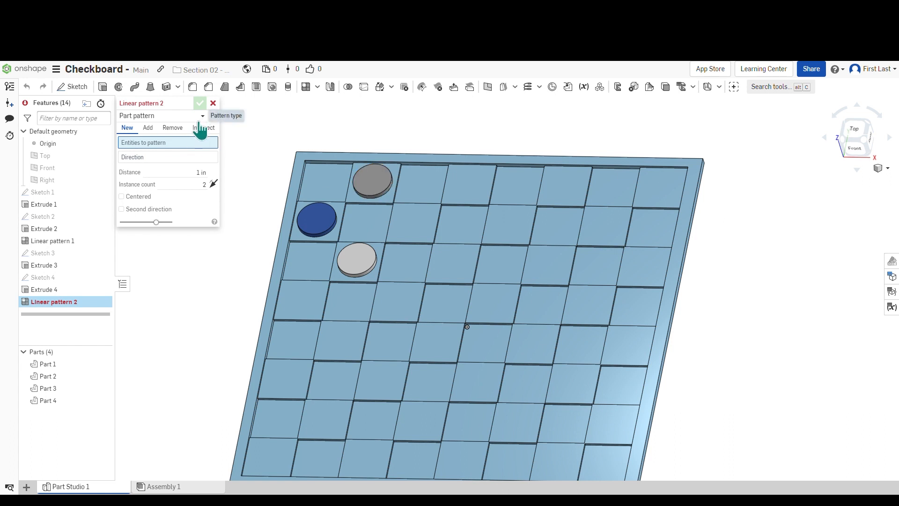
click(376, 182)
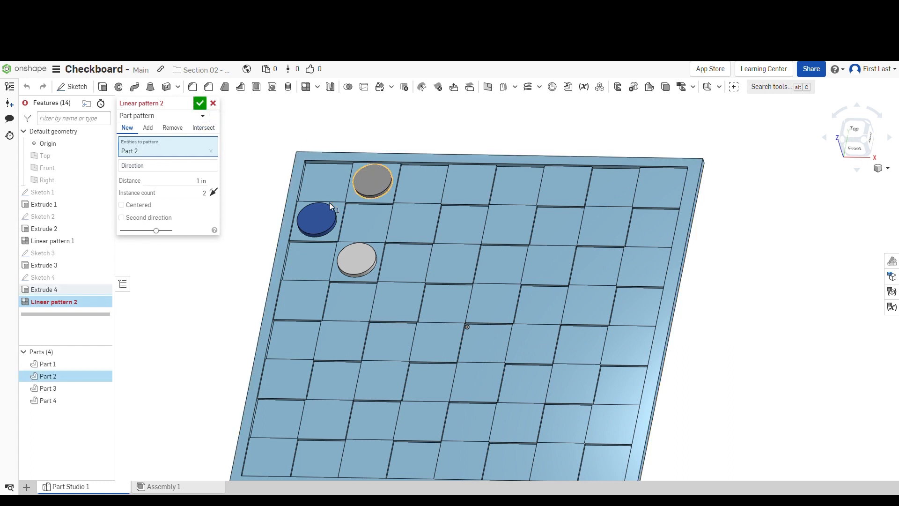
click(317, 215)
click(360, 255)
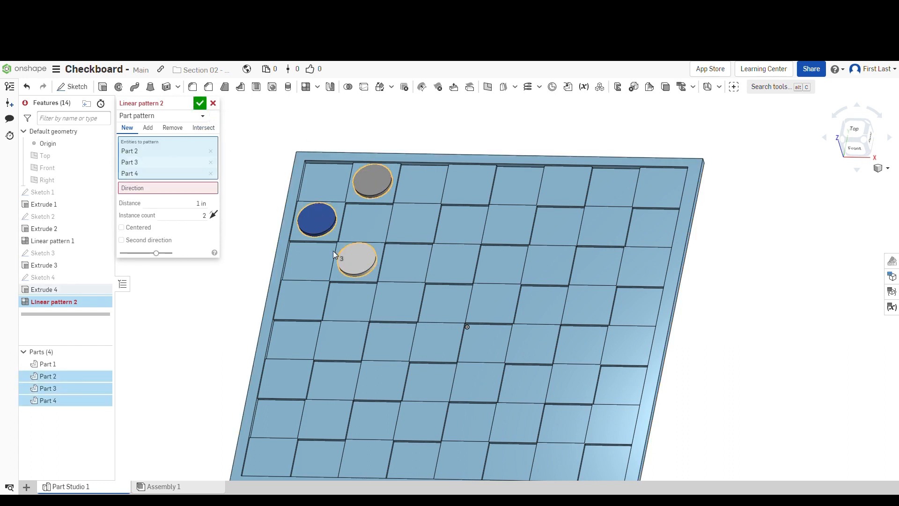
click(164, 187)
scroll(360, 200, up, 2)
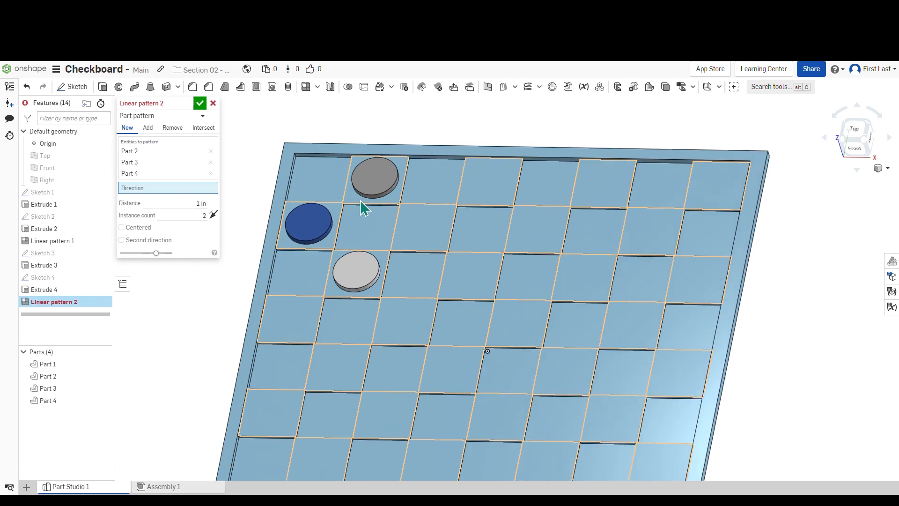
scroll(365, 161, up, 3)
click(364, 159)
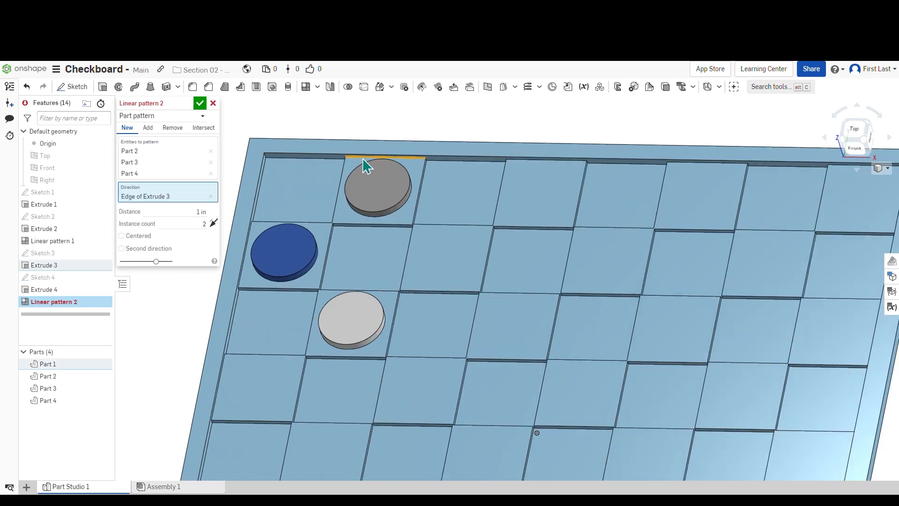
scroll(366, 161, down, 2)
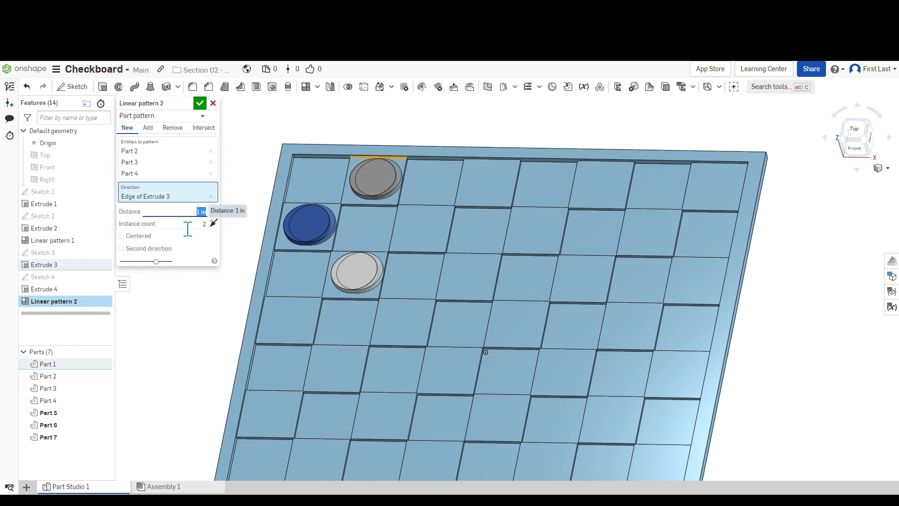
key(Tab)
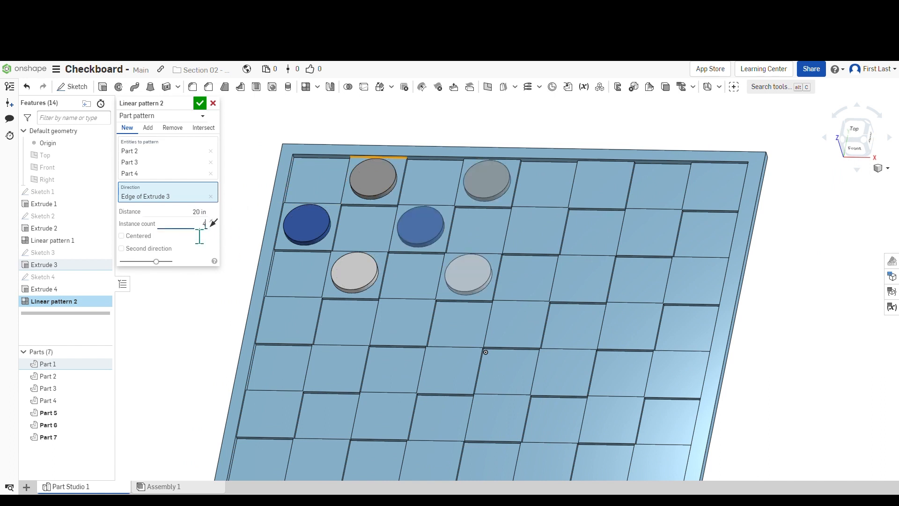
text(4)
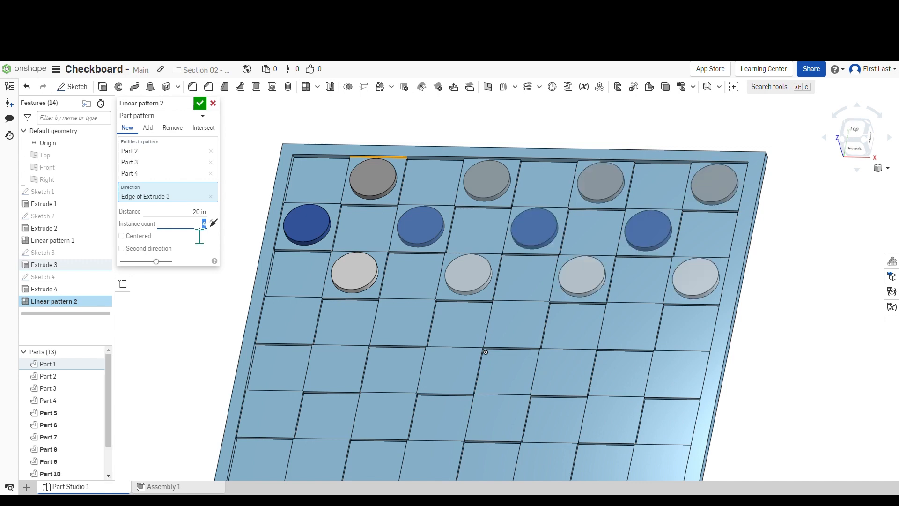
scroll(333, 203, down, 3)
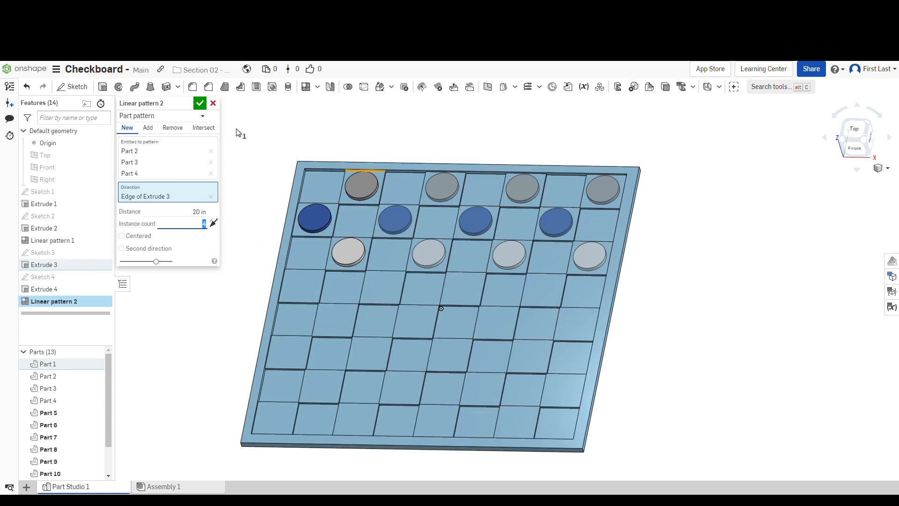
click(200, 104)
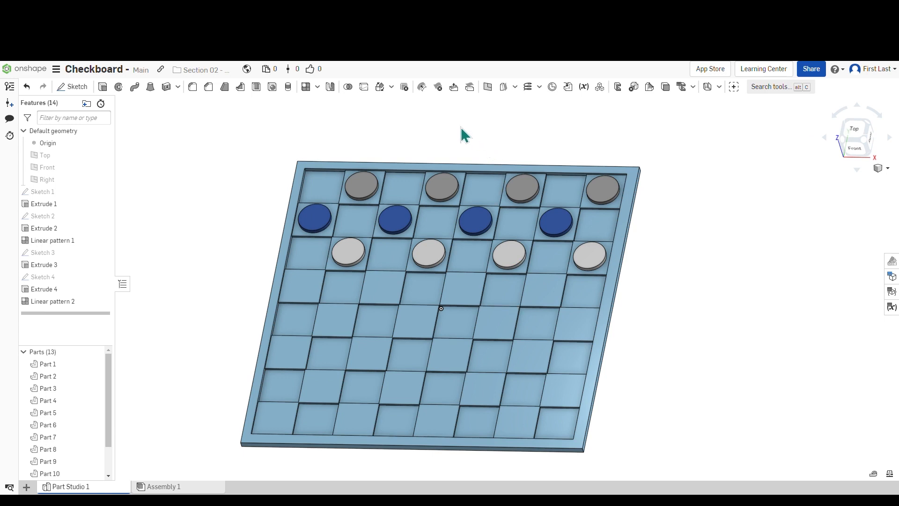
Start a construction plane of the Mid plane type.
click(488, 86)
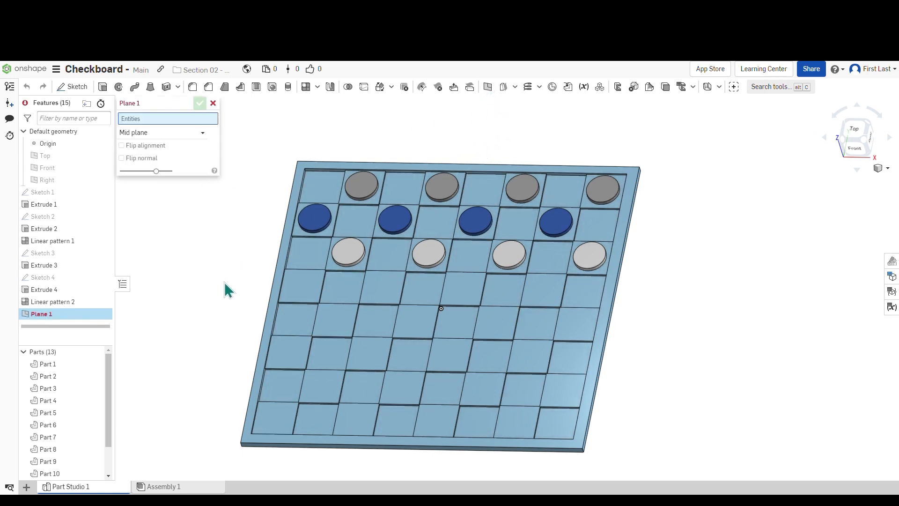
right_drag(229, 299, 201, 174)
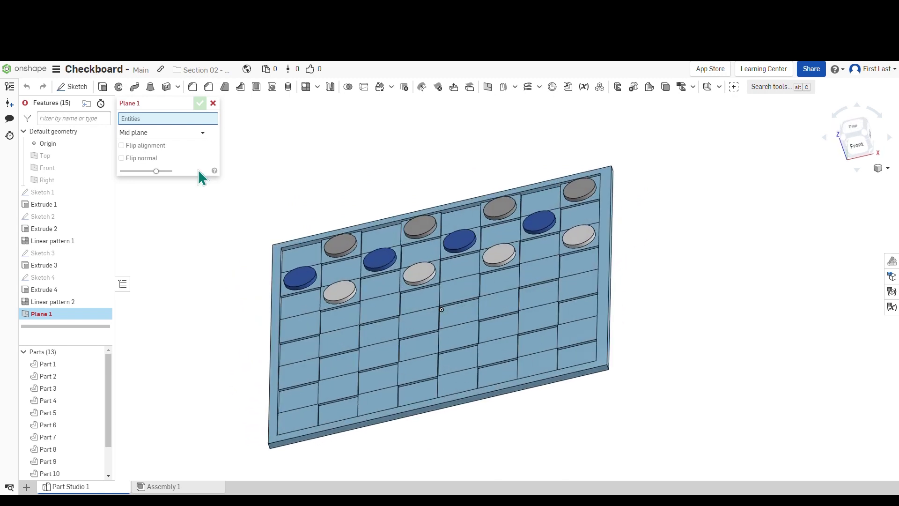
click(148, 134)
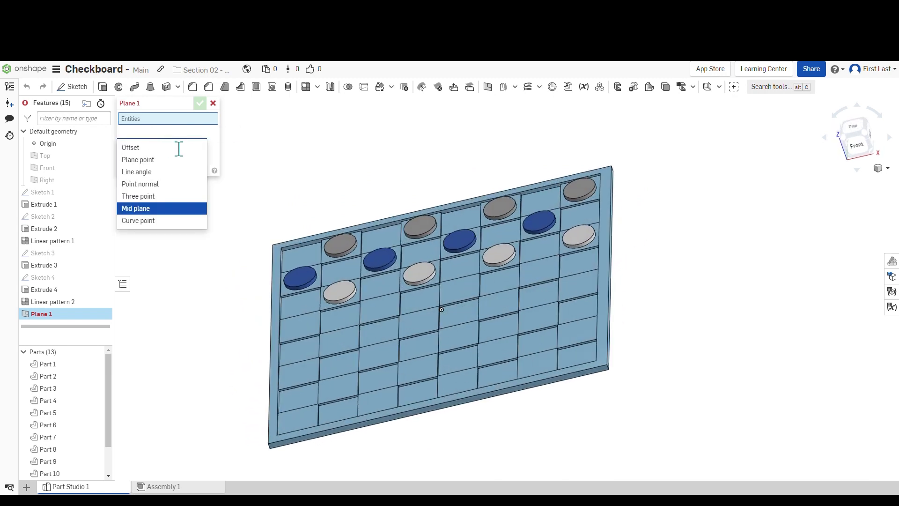
click(152, 147)
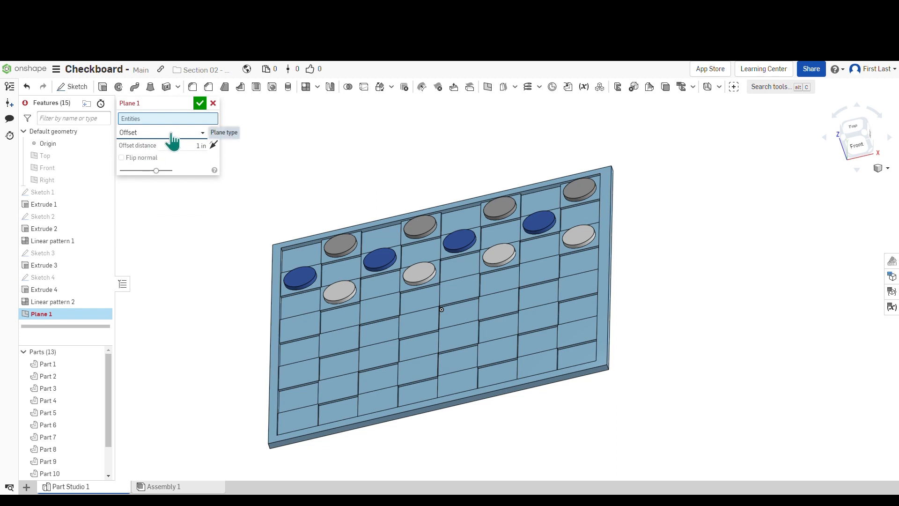
click(173, 138)
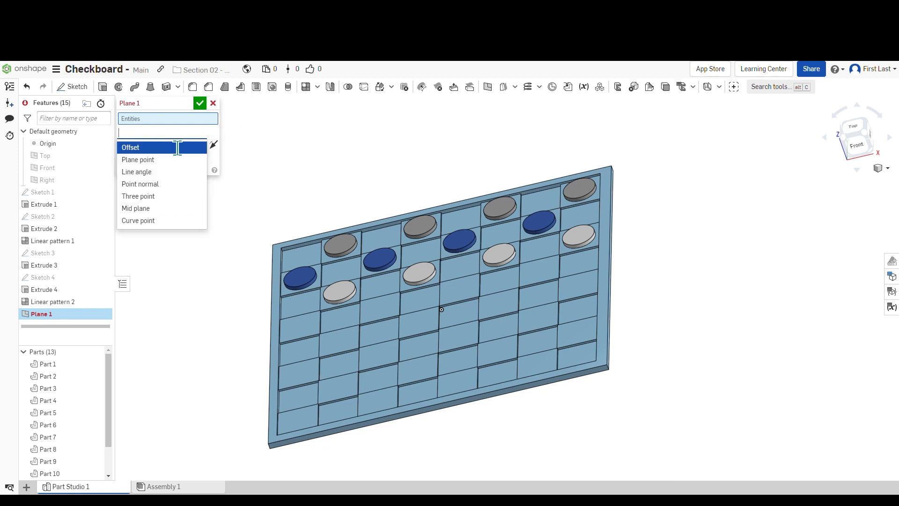
click(162, 209)
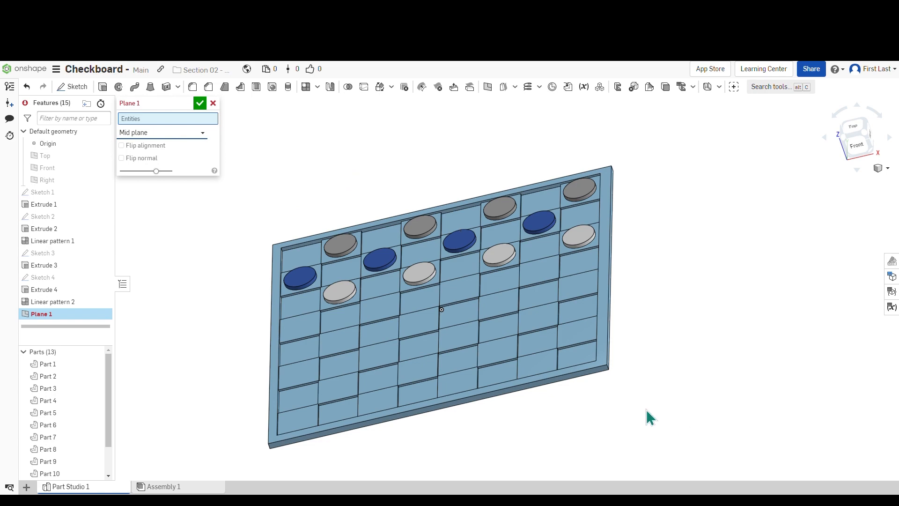
scroll(582, 395, up, 3)
click(595, 361)
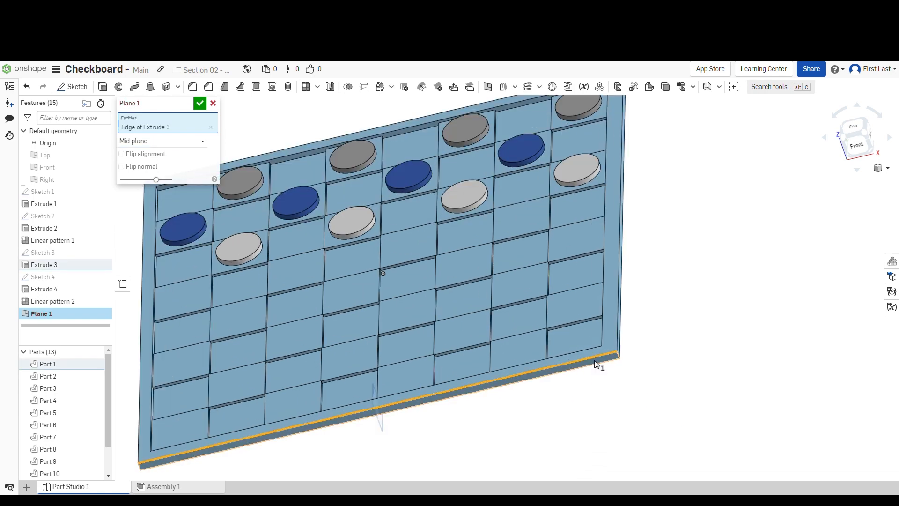
click(595, 362)
click(212, 138)
click(211, 128)
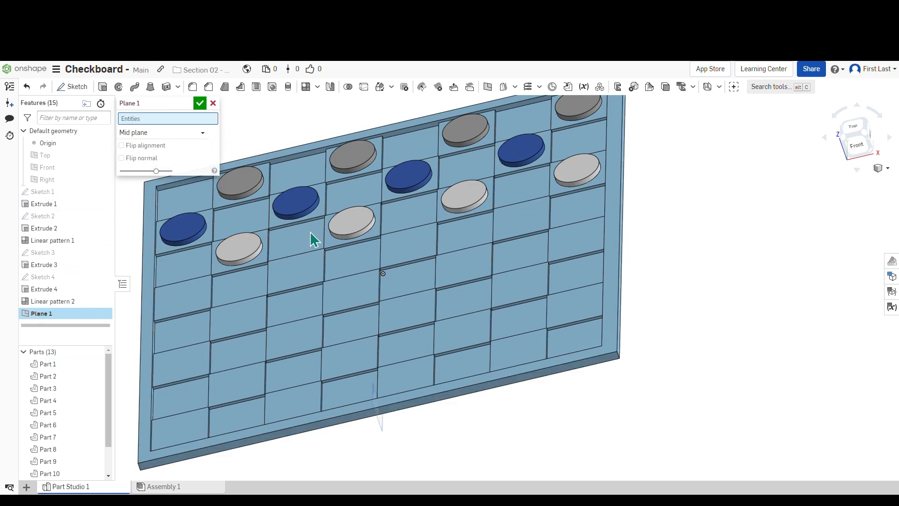
Select the board's outer front and back side faces as the mid plane's references.
scroll(572, 420, up, 5)
click(560, 313)
scroll(590, 398, down, 5)
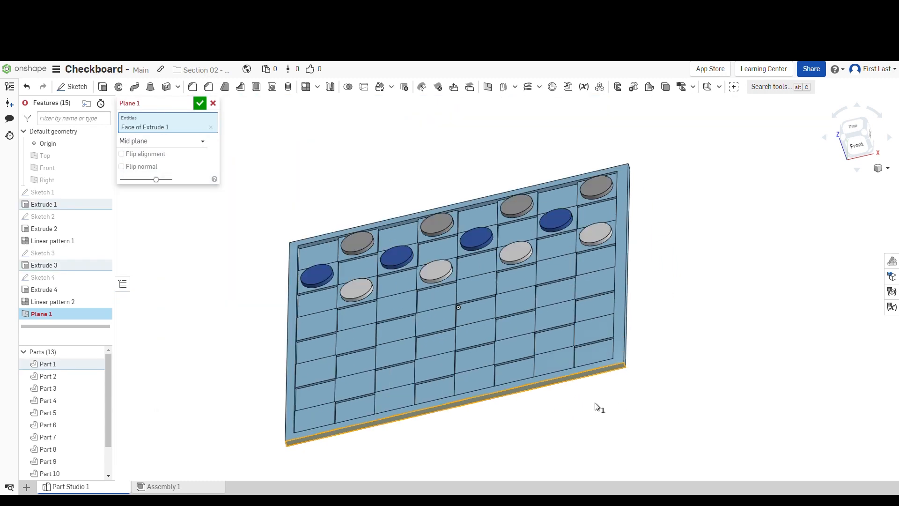
right_drag(638, 345, 563, 272)
scroll(479, 241, up, 8)
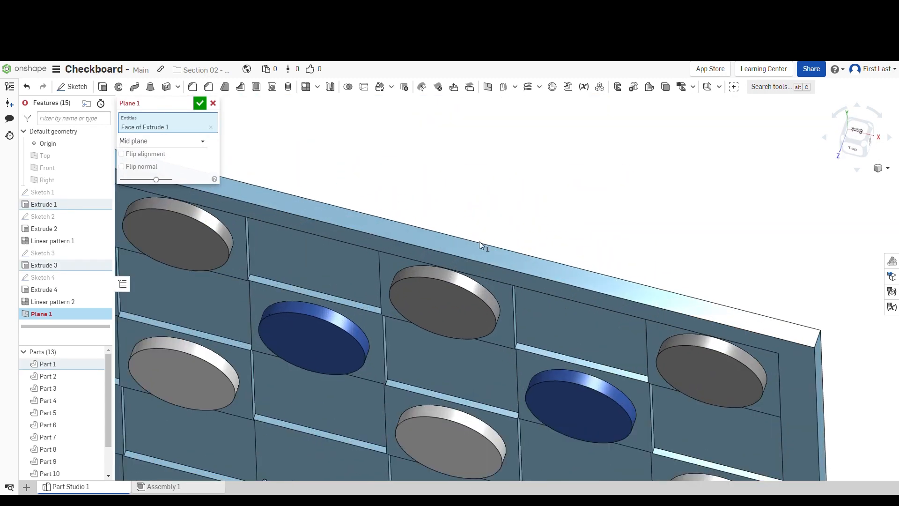
click(474, 247)
scroll(487, 229, down, 4)
scroll(634, 331, down, 4)
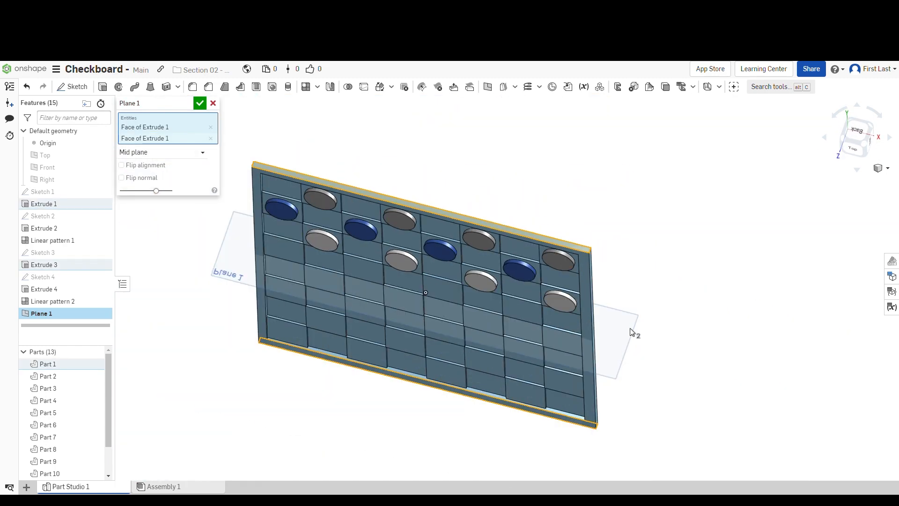
right_drag(634, 331, 654, 253)
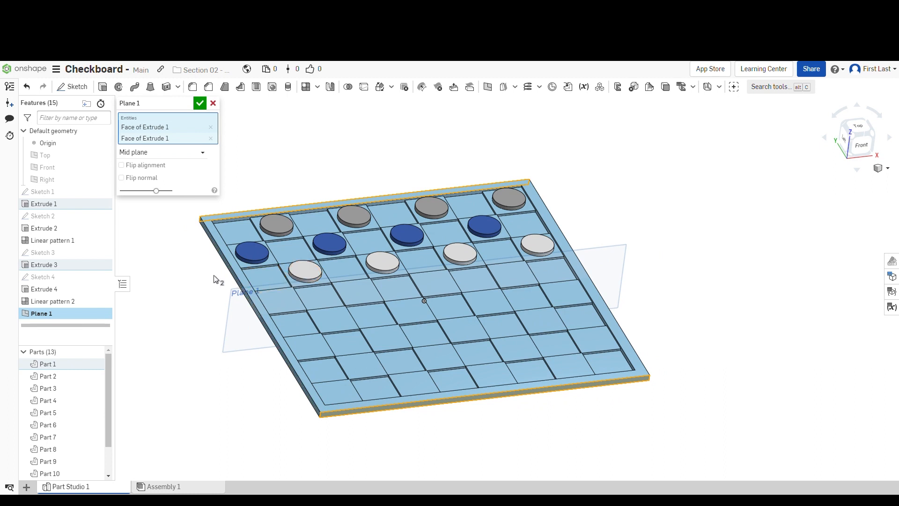
Remove the back side face from the plane's references, select it again, and accept the mid plane.
click(211, 139)
right_drag(358, 171, 351, 233)
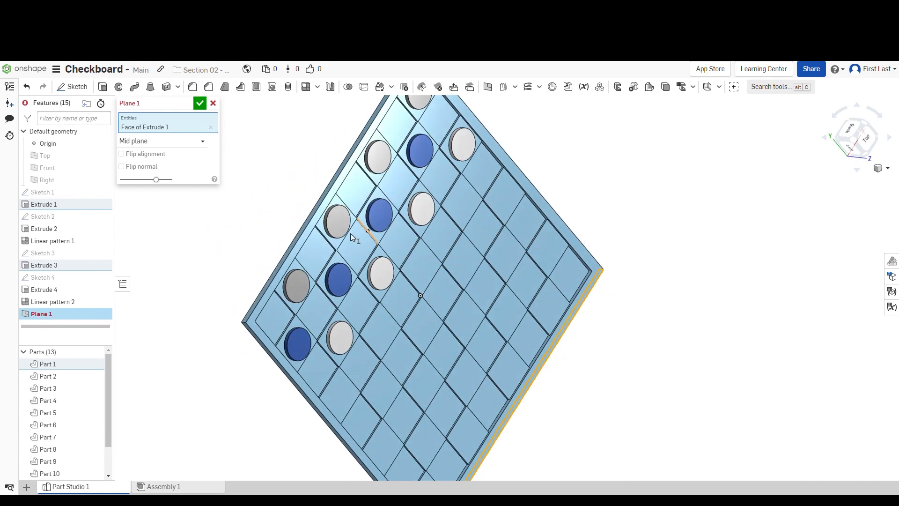
scroll(310, 221, up, 6)
click(305, 219)
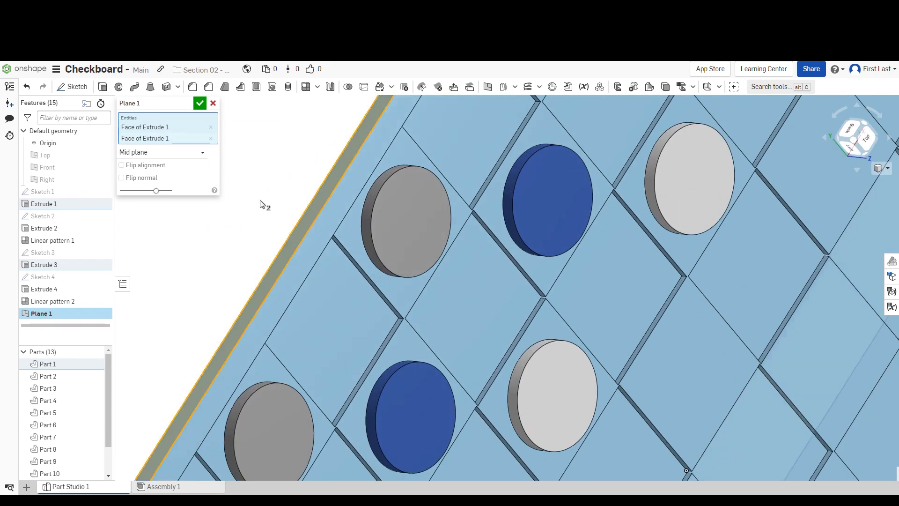
scroll(263, 206, down, 6)
right_drag(360, 235, 476, 300)
scroll(471, 285, up, 5)
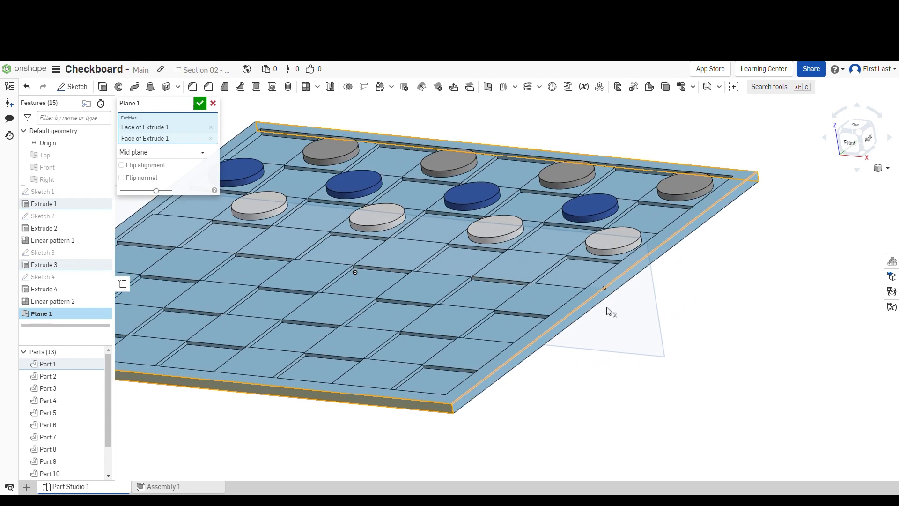
scroll(608, 276, down, 2)
scroll(318, 173, up, 1)
scroll(328, 182, down, 4)
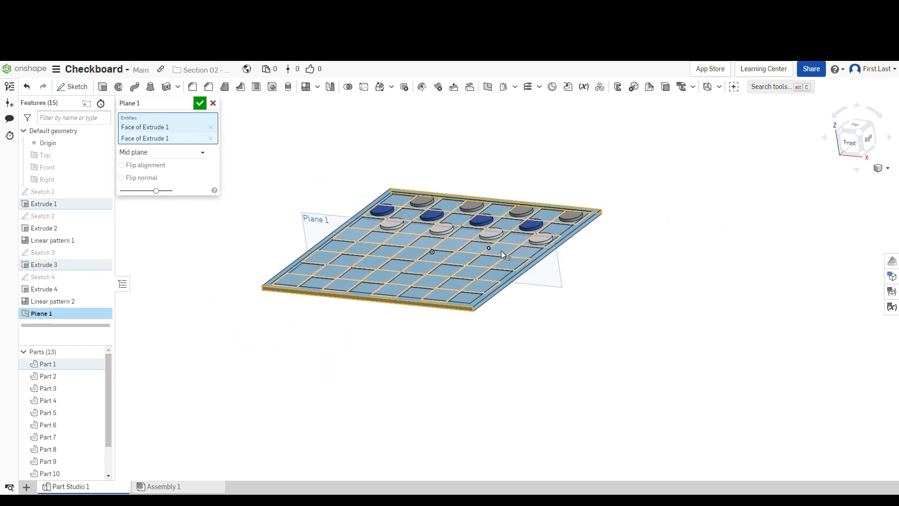
scroll(381, 265, up, 3)
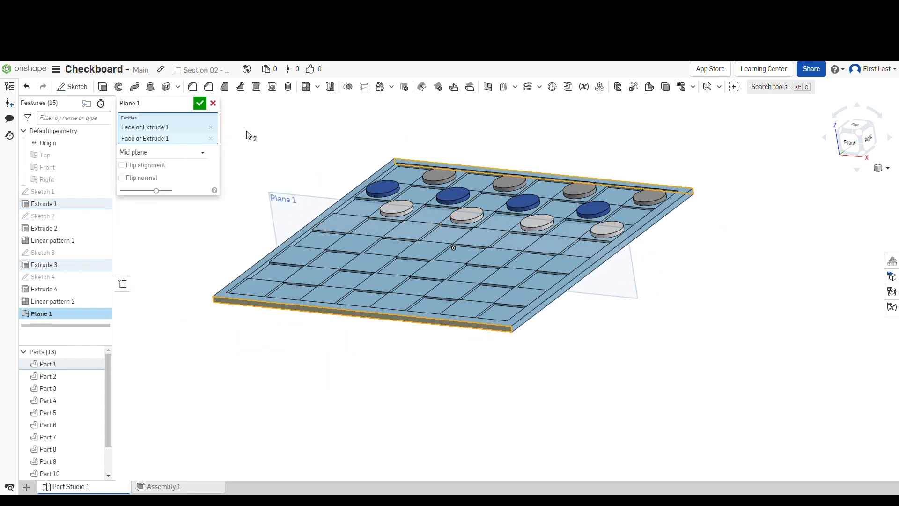
click(202, 106)
scroll(326, 377, down, 2)
scroll(421, 300, up, 1)
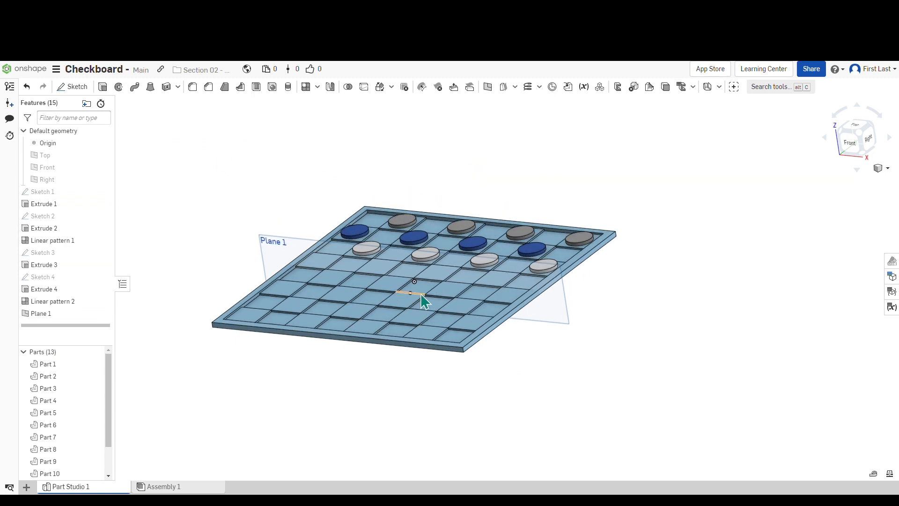
Start a part mirror that creates new parts, with all twelve checker pieces as the entities to mirror.
click(340, 90)
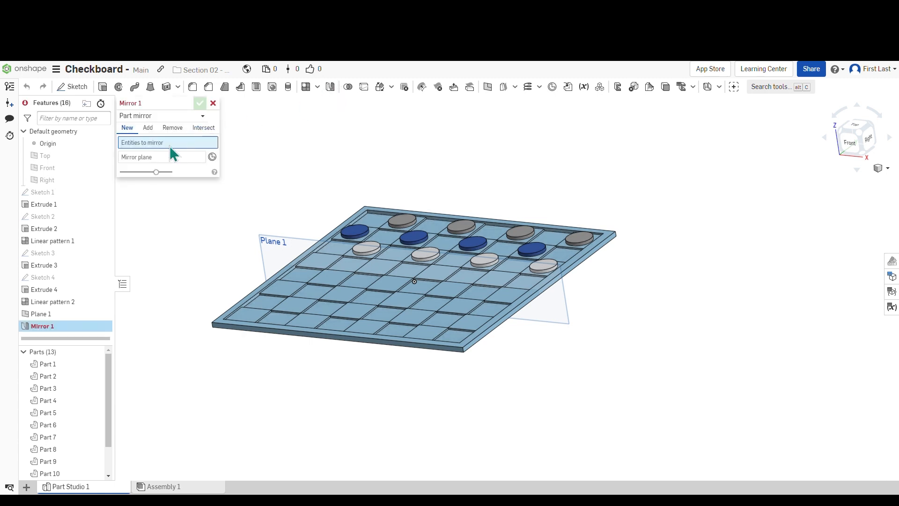
scroll(400, 199, up, 2)
click(402, 238)
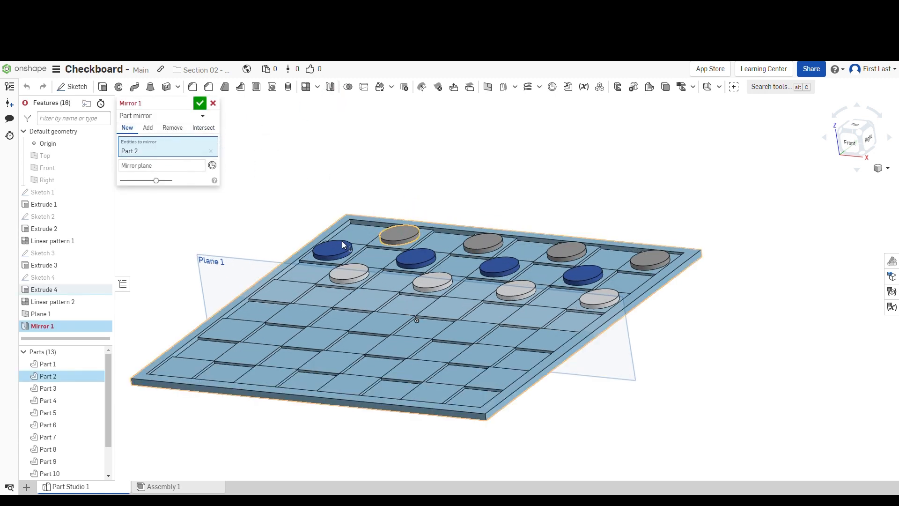
click(340, 246)
click(349, 271)
click(416, 257)
click(428, 276)
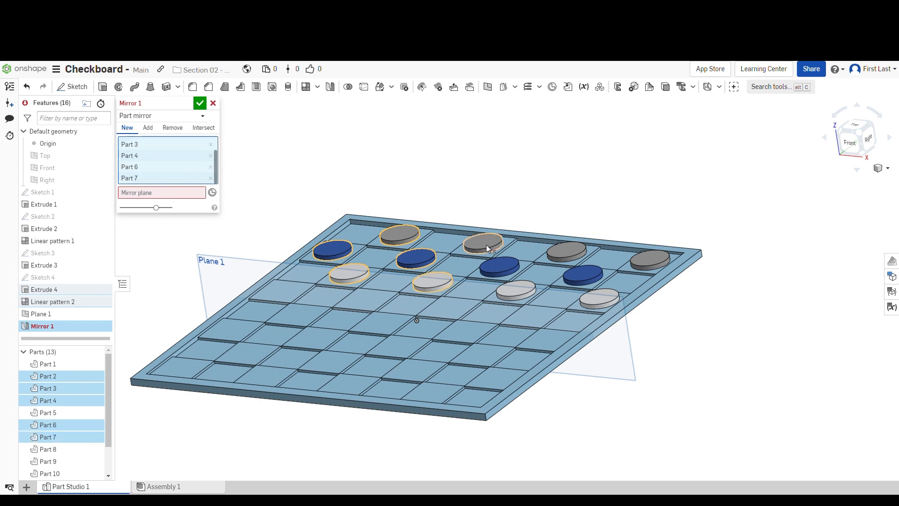
click(486, 244)
click(487, 262)
click(525, 286)
click(561, 257)
click(583, 275)
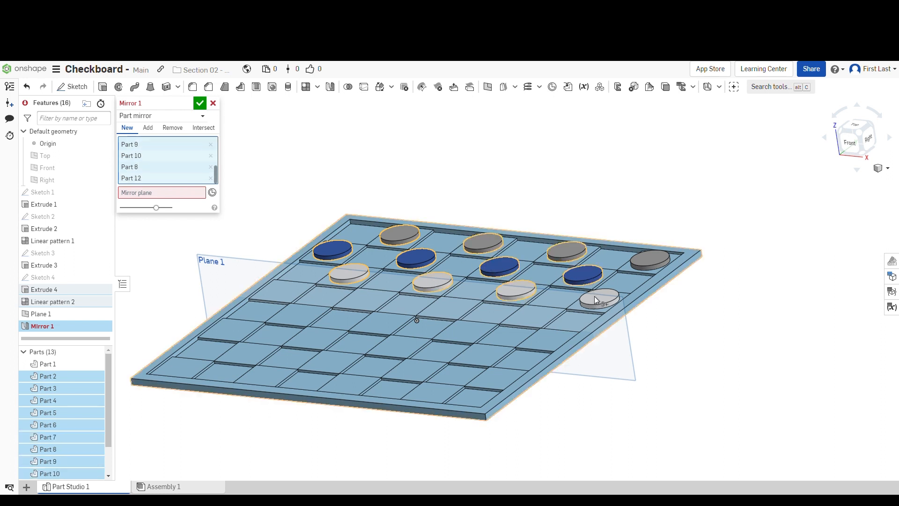
click(595, 296)
click(653, 258)
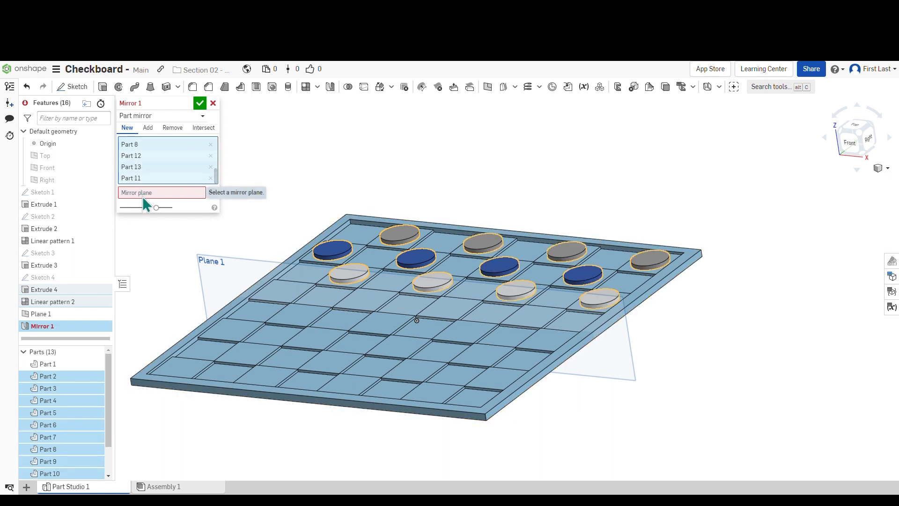
Set Plane 1 as the mirror plane and accept the mirror of the checker pieces.
click(144, 196)
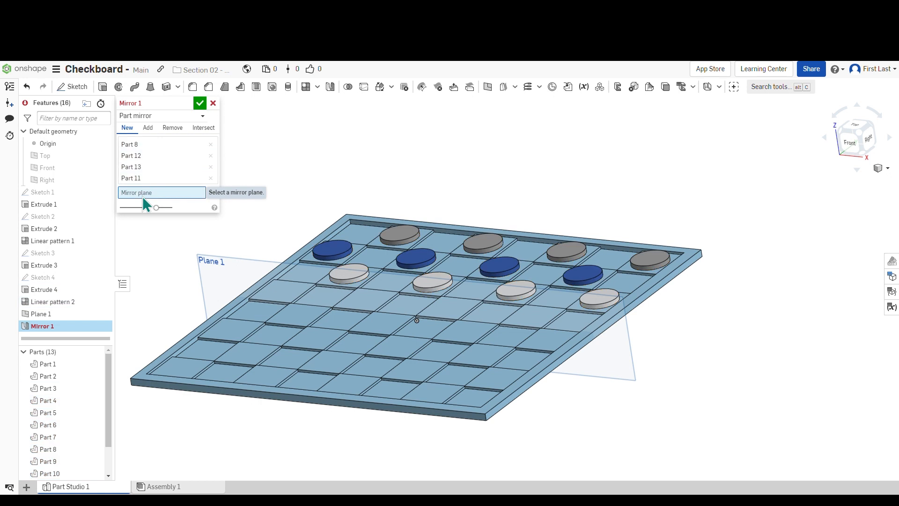
click(223, 273)
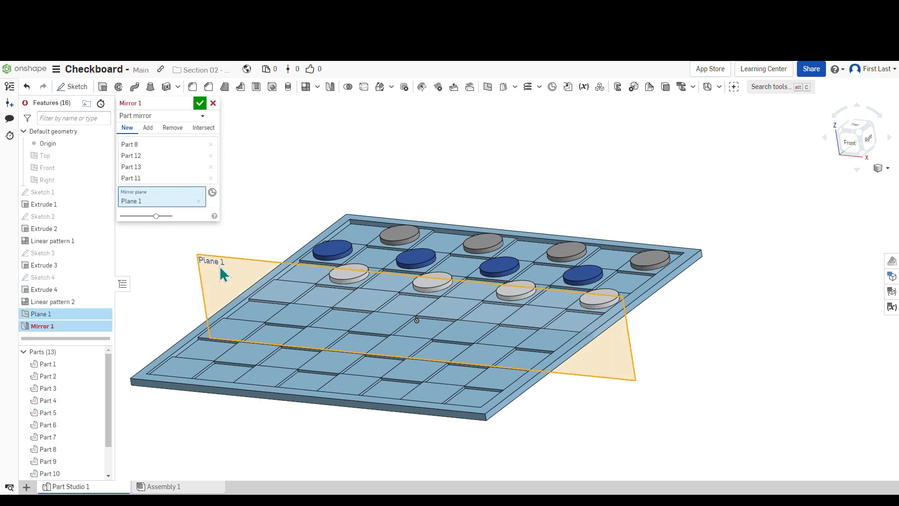
scroll(404, 179, down, 2)
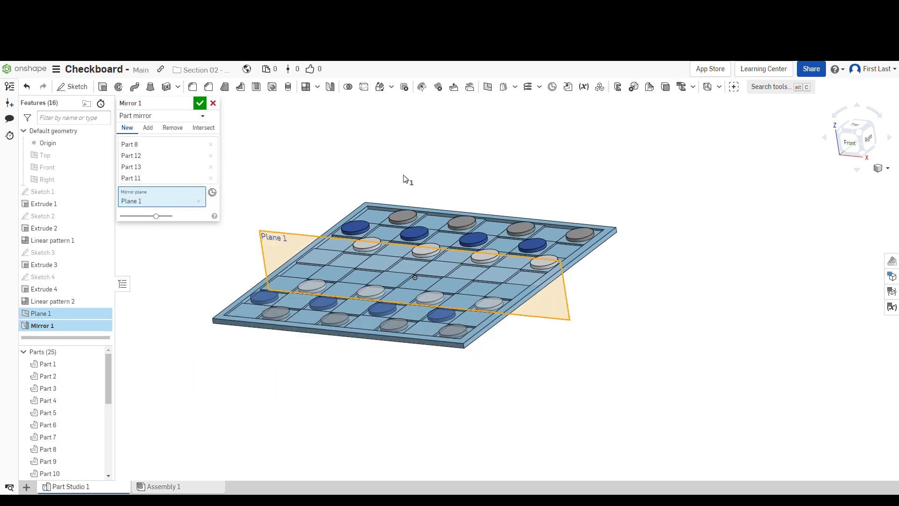
click(200, 104)
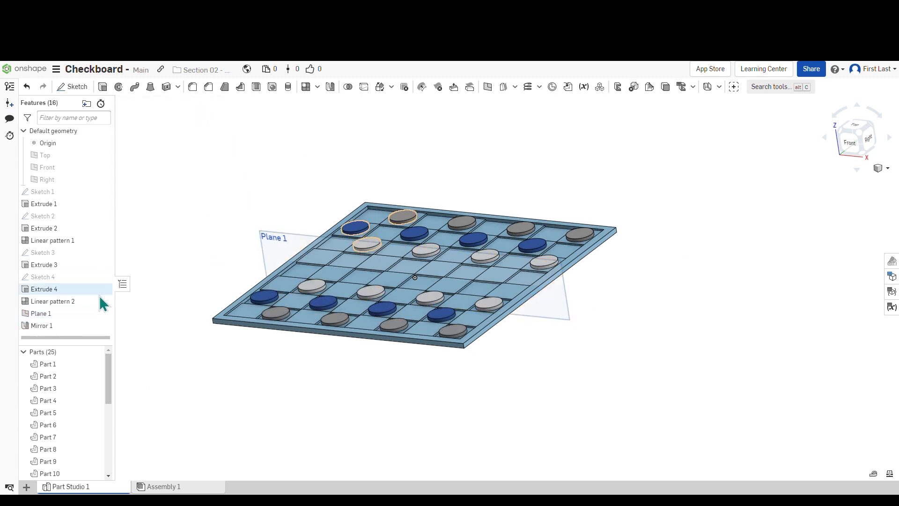
Hide Plane 1 and the origin.
mouse_move(99, 316)
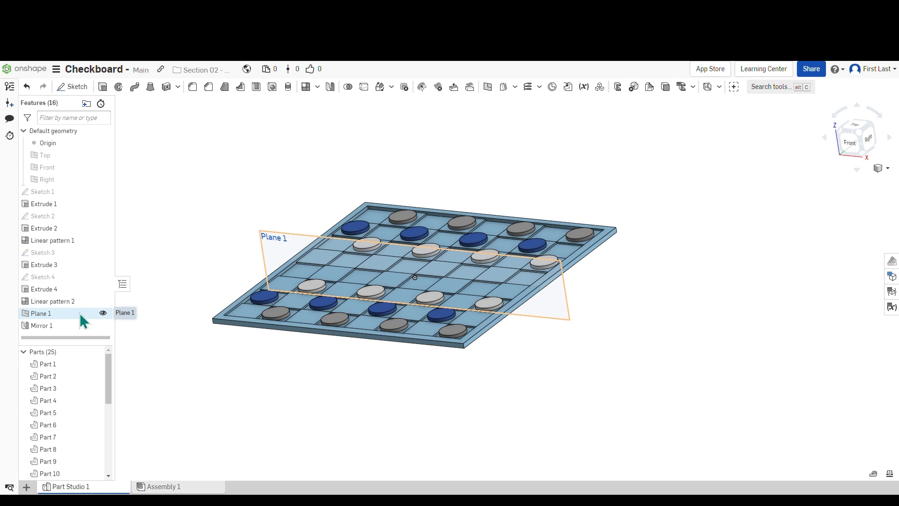
click(103, 313)
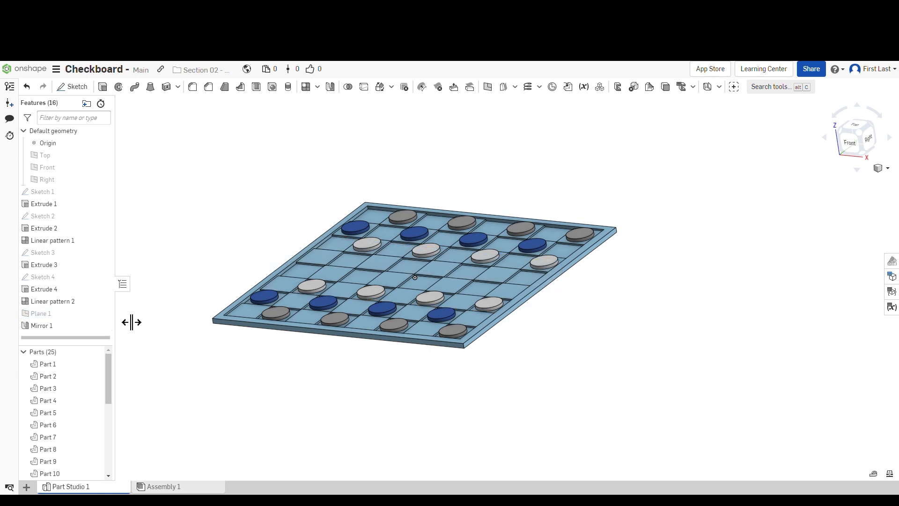
scroll(530, 386, down, 3)
scroll(470, 339, up, 3)
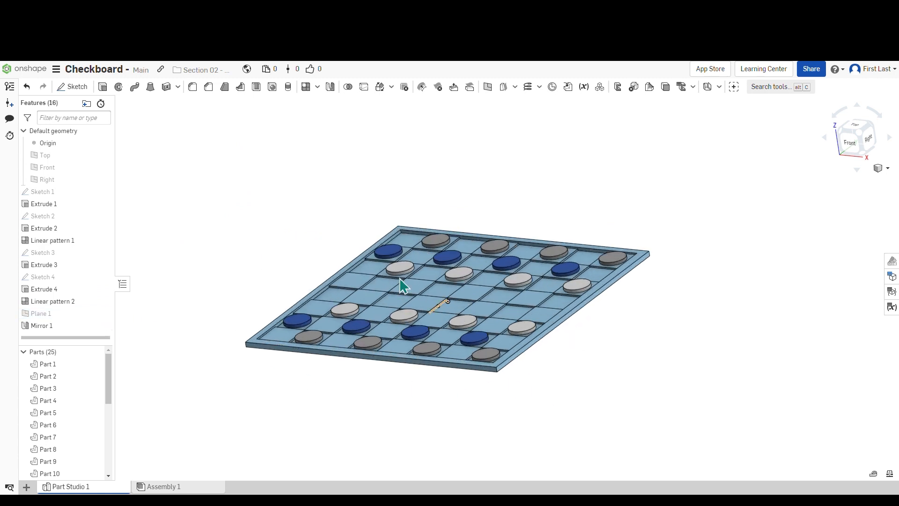
click(103, 142)
right_drag(596, 347, 601, 374)
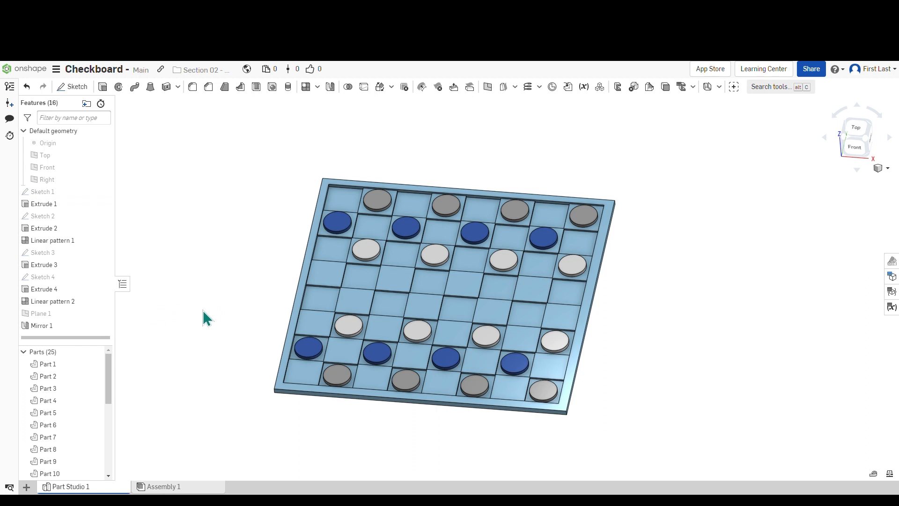
Change the board's (Part 1) appearance to grey B3B3B3.
click(62, 366)
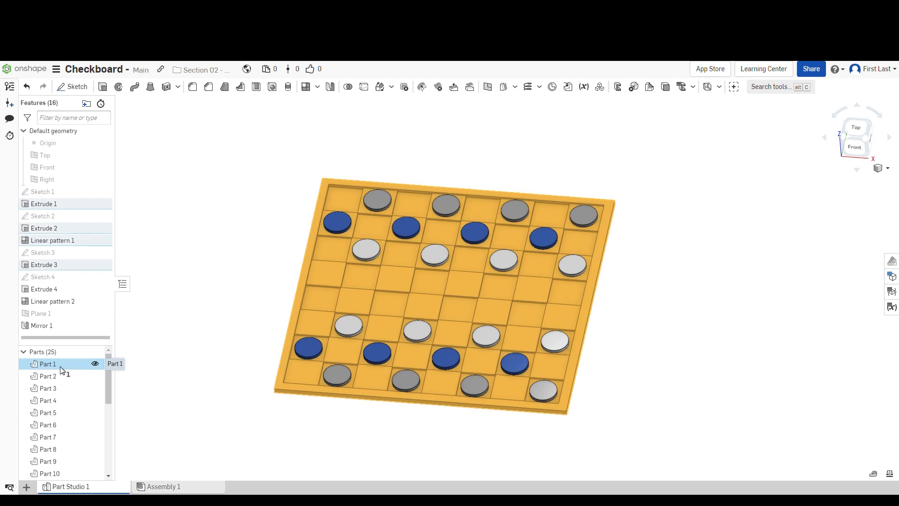
right_click(61, 366)
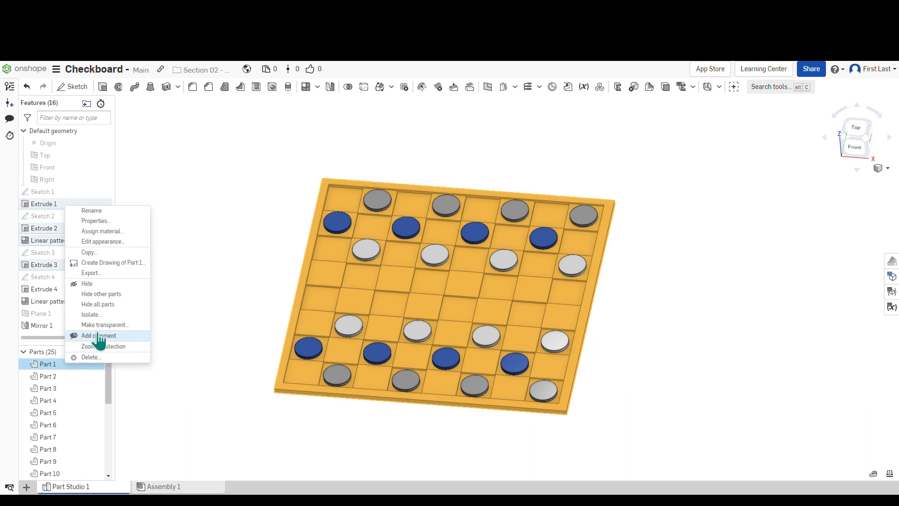
click(127, 242)
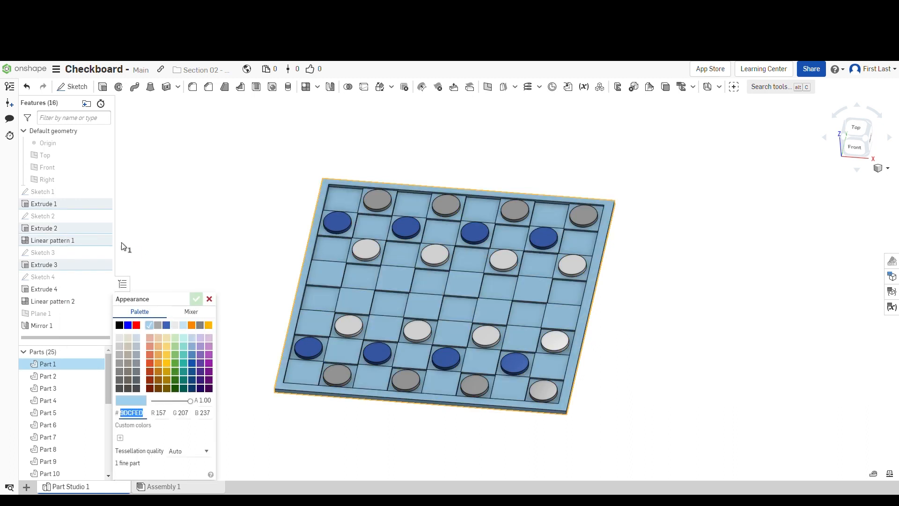
click(120, 354)
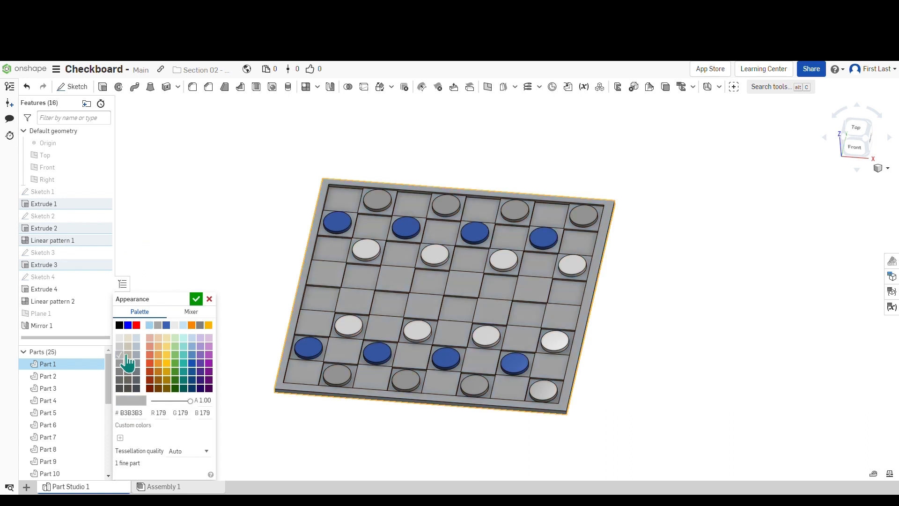
click(195, 301)
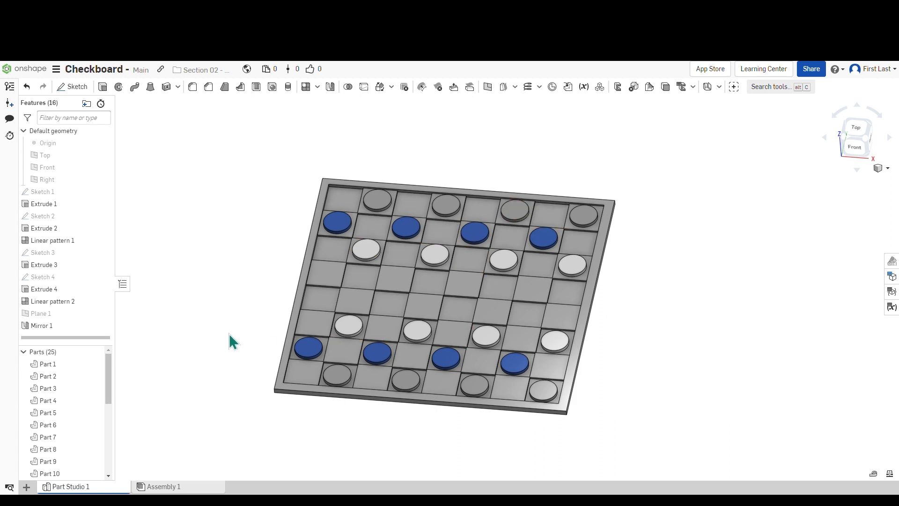
Set the appearance of the twelve original checker pieces, Part 2 through Part 13, to dark red BA401B.
click(73, 381)
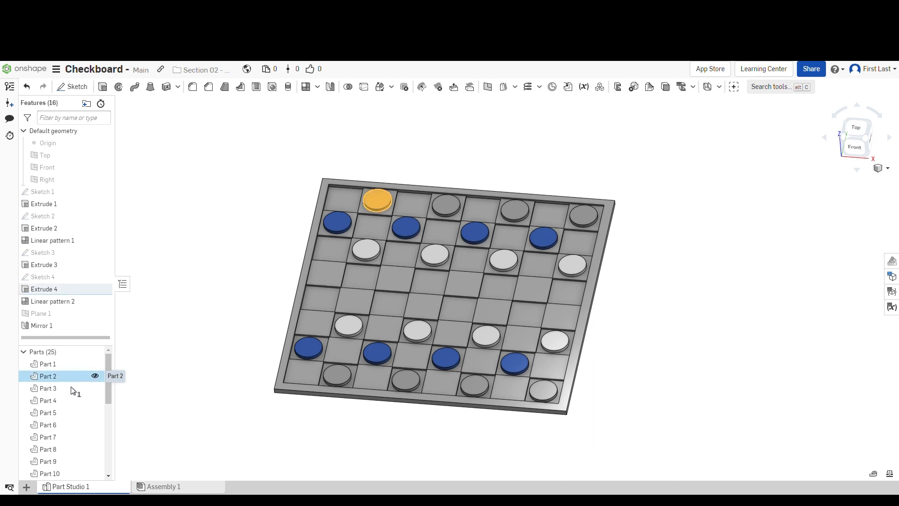
scroll(71, 389, down, 3)
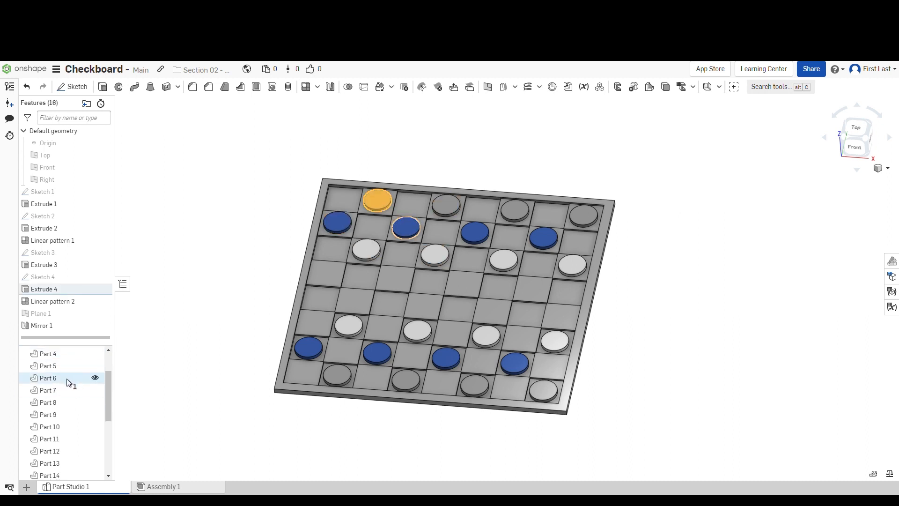
shift+click(67, 464)
scroll(69, 445, up, 3)
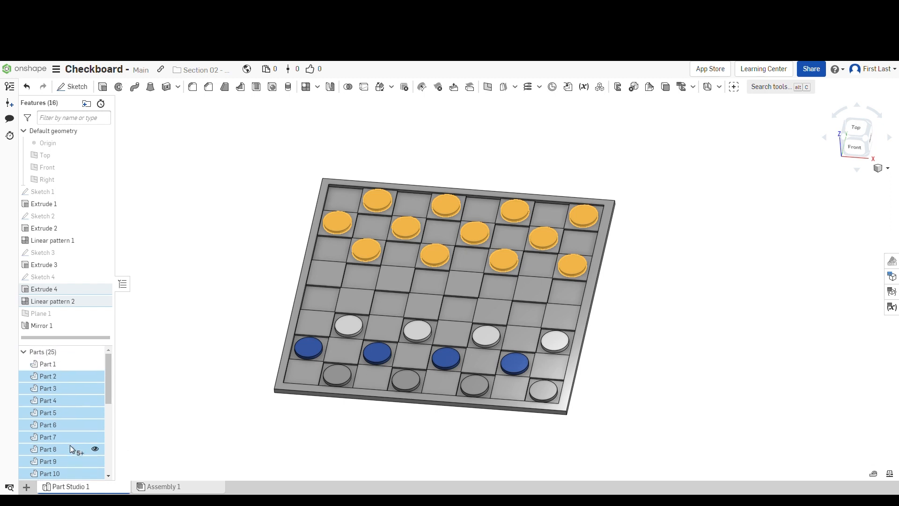
scroll(70, 445, down, 3)
scroll(69, 445, up, 3)
scroll(57, 394, down, 2)
scroll(57, 404, up, 2)
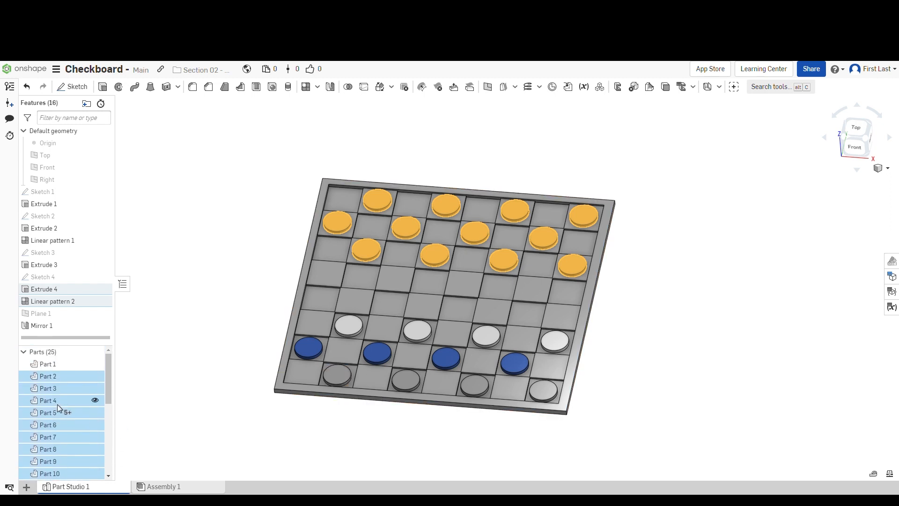
right_click(71, 376)
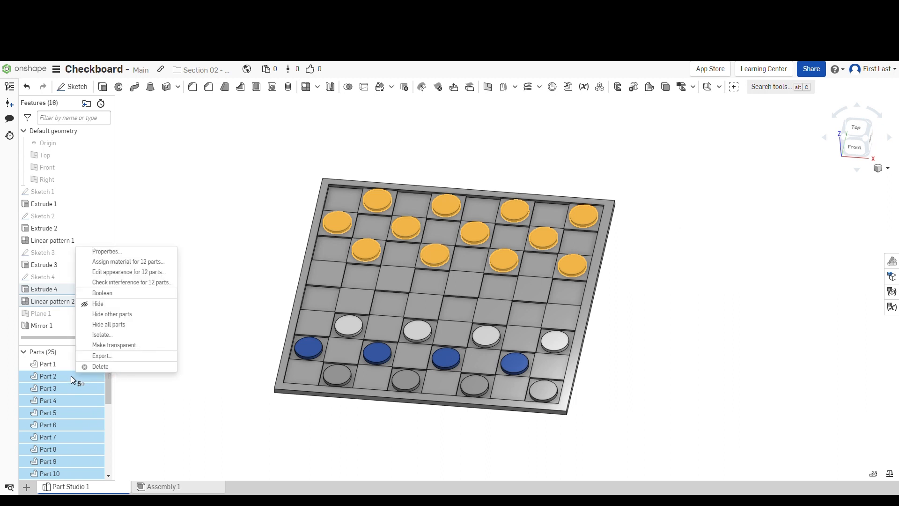
click(129, 273)
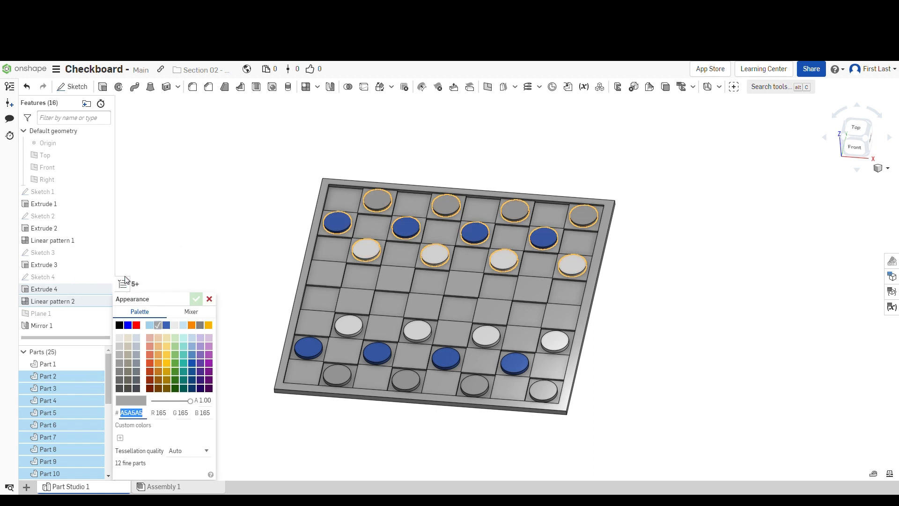
click(150, 363)
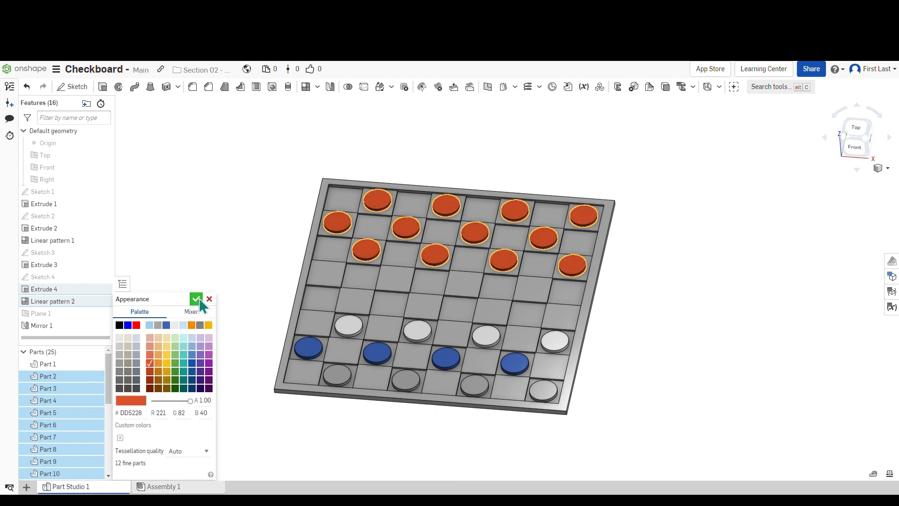
click(150, 371)
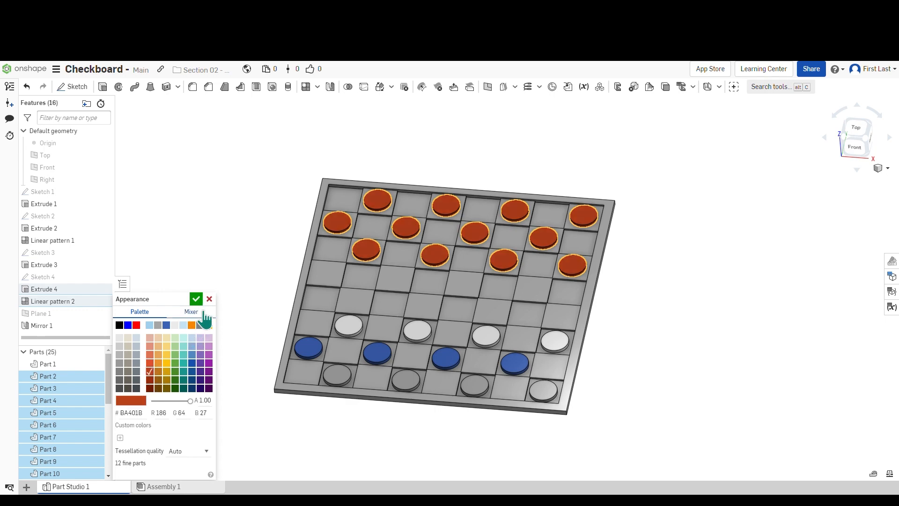
click(196, 298)
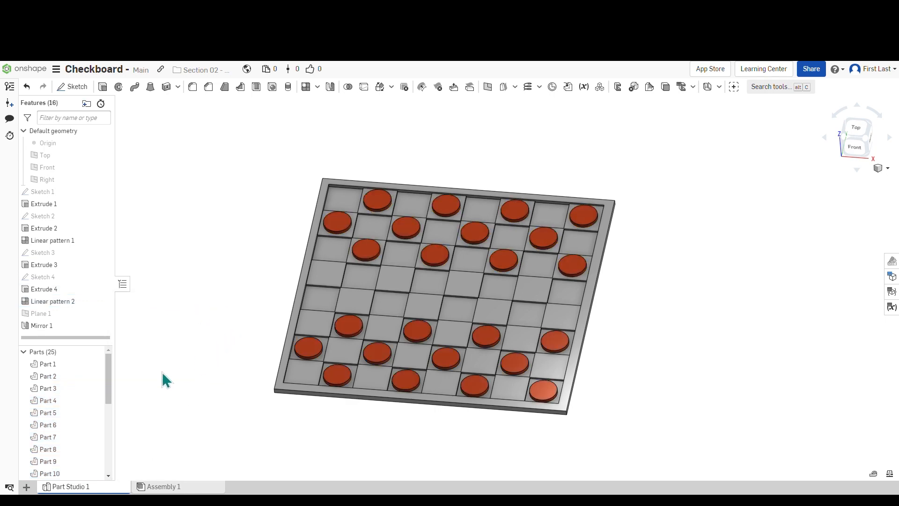
Set the appearance of the twelve mirrored checker pieces, Part 14 through Part 25, to a near-black color mixed by hand.
scroll(140, 382, down, 3)
scroll(275, 367, up, 3)
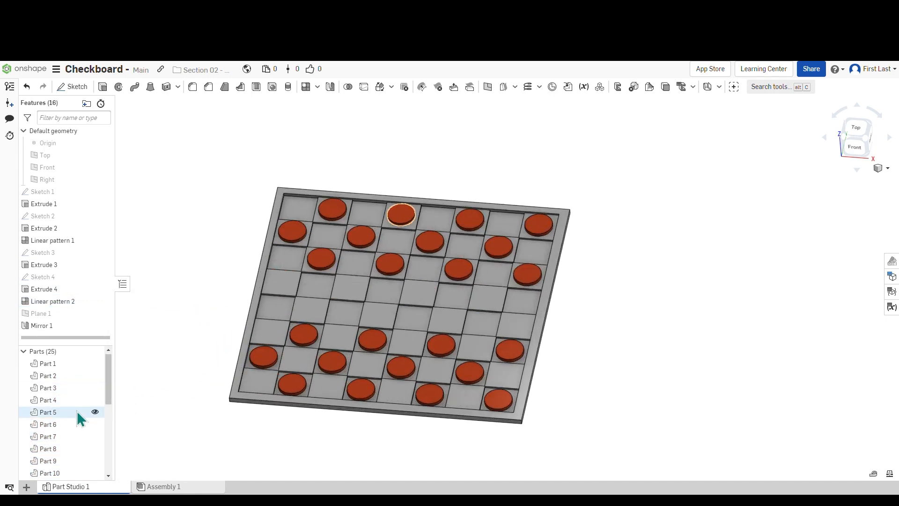
scroll(78, 417, down, 3)
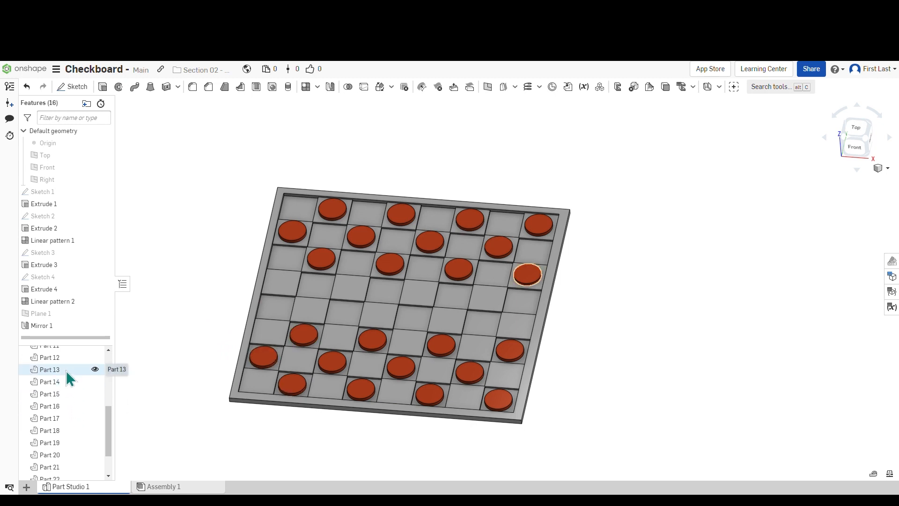
click(63, 382)
scroll(66, 389, down, 2)
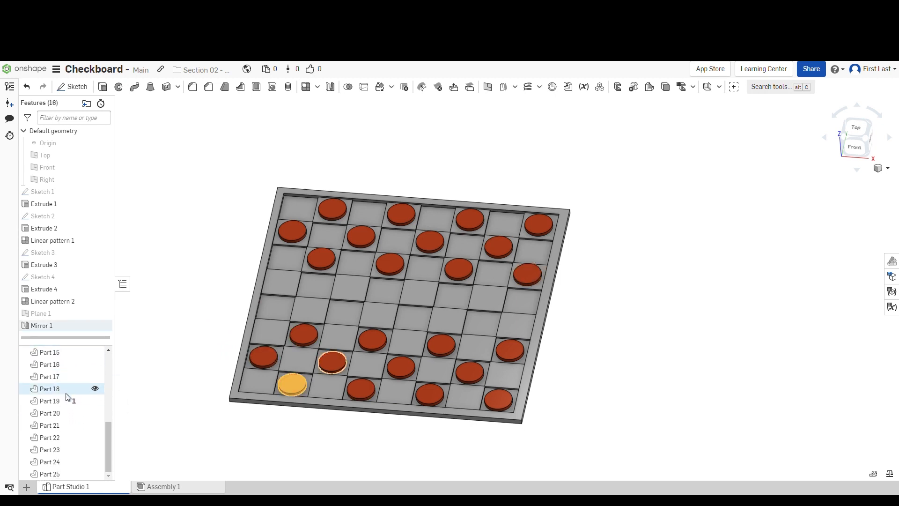
shift+click(68, 473)
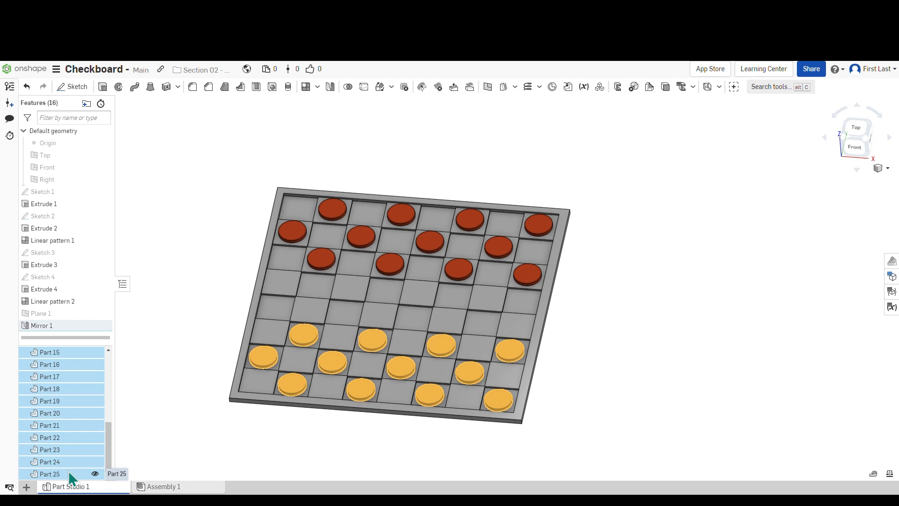
right_click(69, 357)
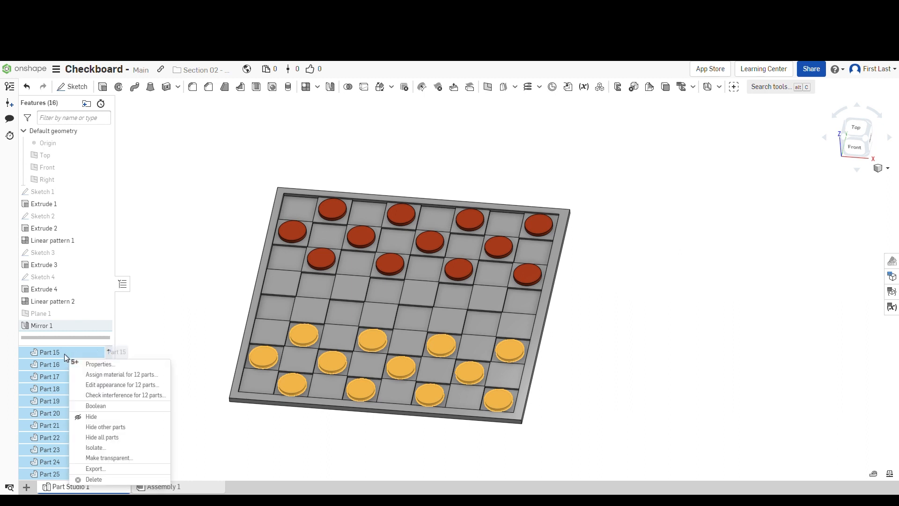
click(102, 385)
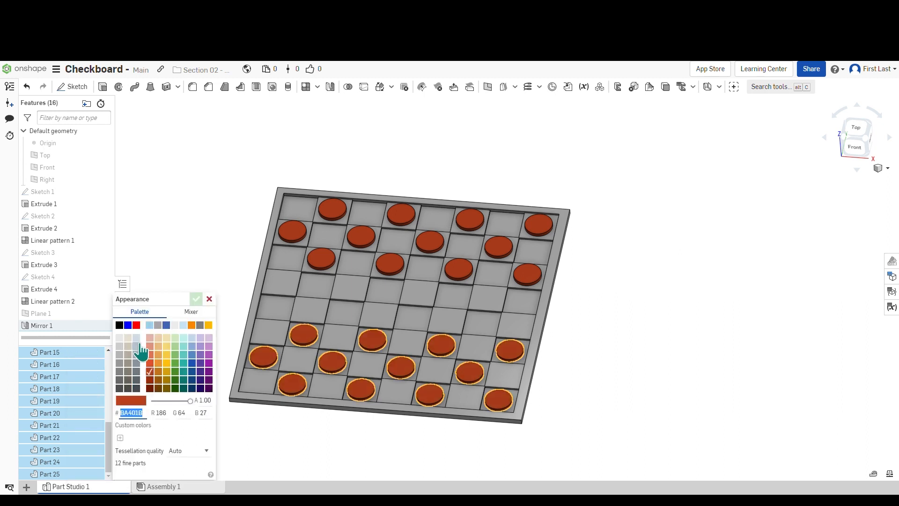
click(191, 311)
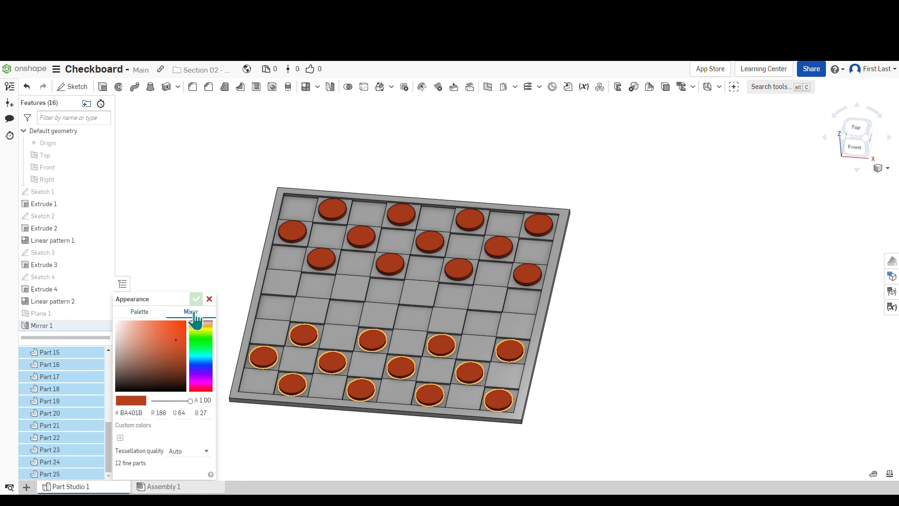
drag(163, 351, 134, 393)
click(196, 299)
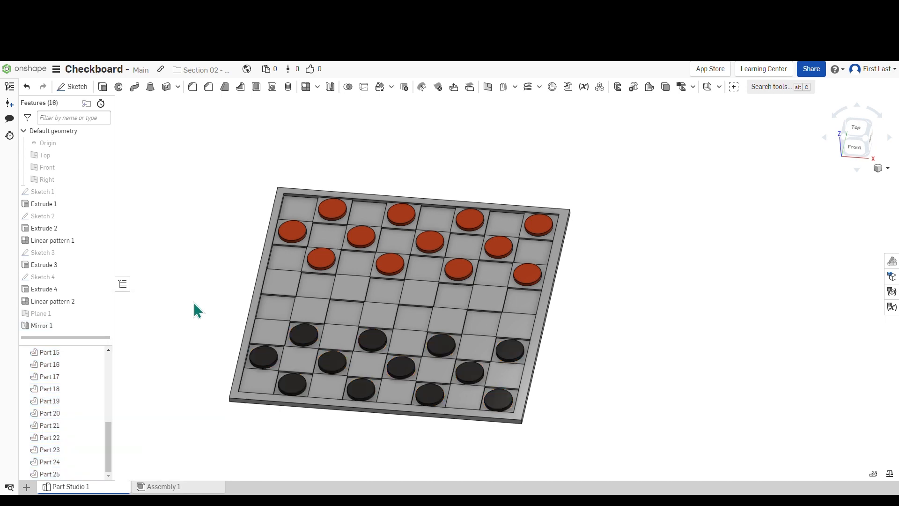
Create a face appearance on Part 1 for the Extrude 1 face that forms the board's higher alternating squares.
mouse_move(601, 338)
right_down()
mouse_move(600, 316)
mouse_move(599, 333)
right_up()
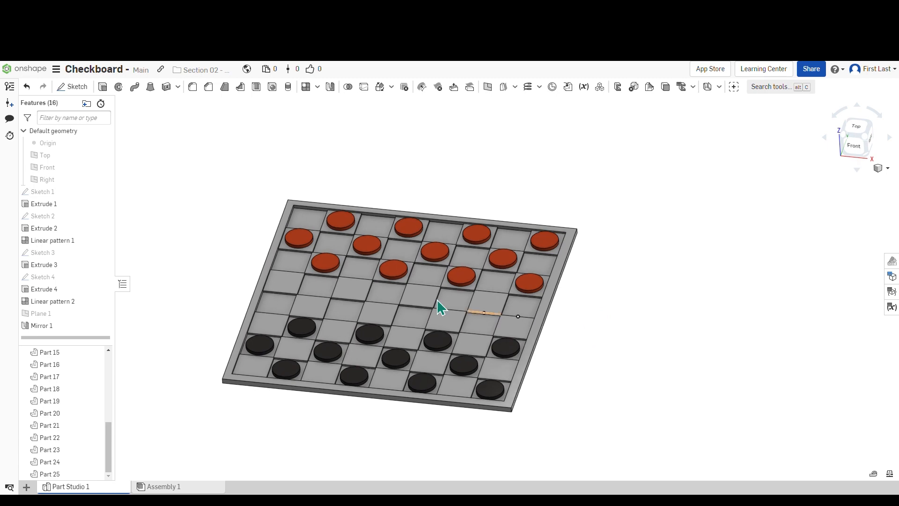
scroll(390, 245, up, 2)
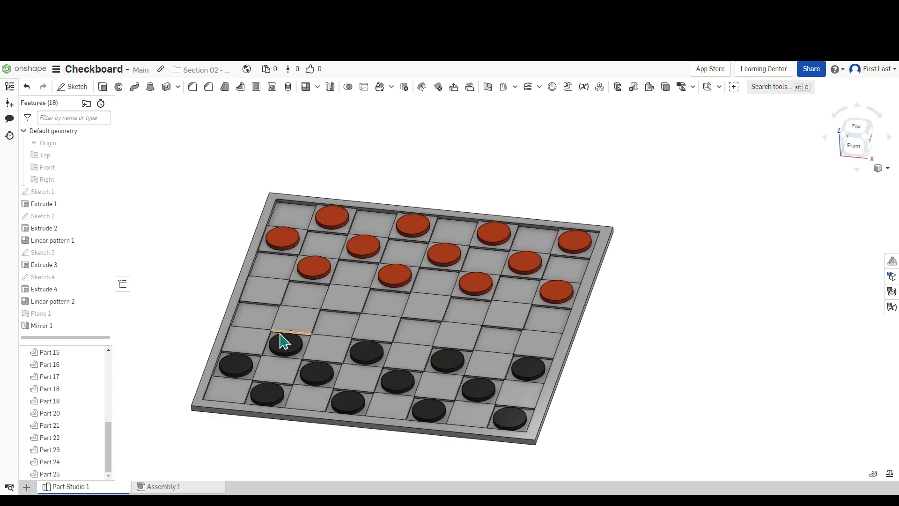
click(346, 305)
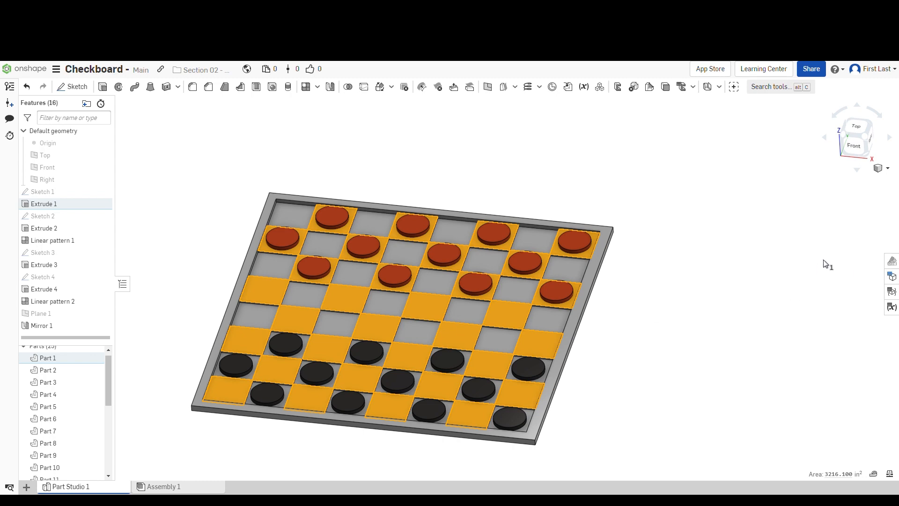
scroll(825, 265, down, 3)
scroll(815, 270, up, 2)
scroll(748, 275, down, 2)
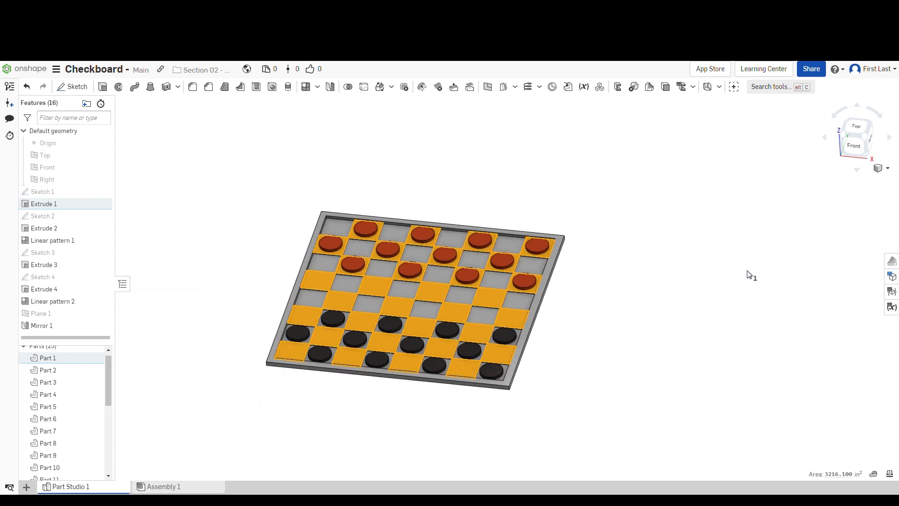
scroll(384, 269, down, 1)
scroll(360, 287, up, 2)
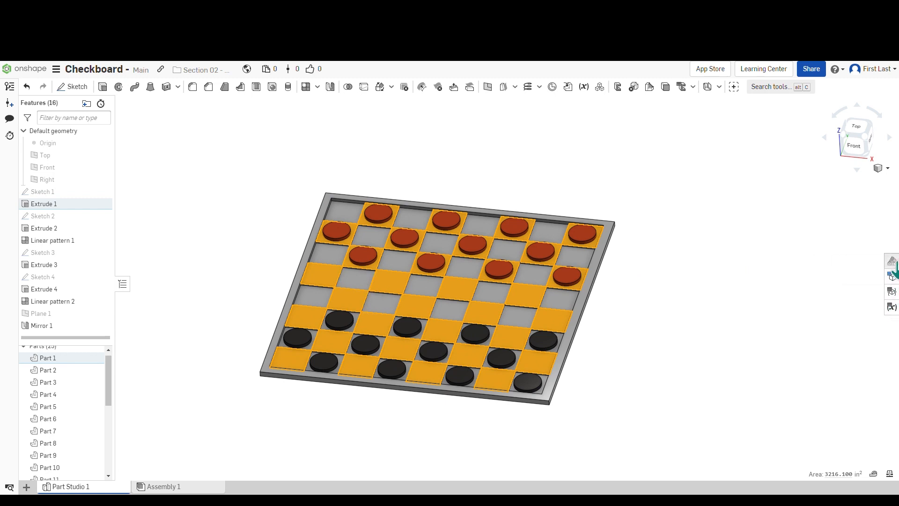
click(892, 261)
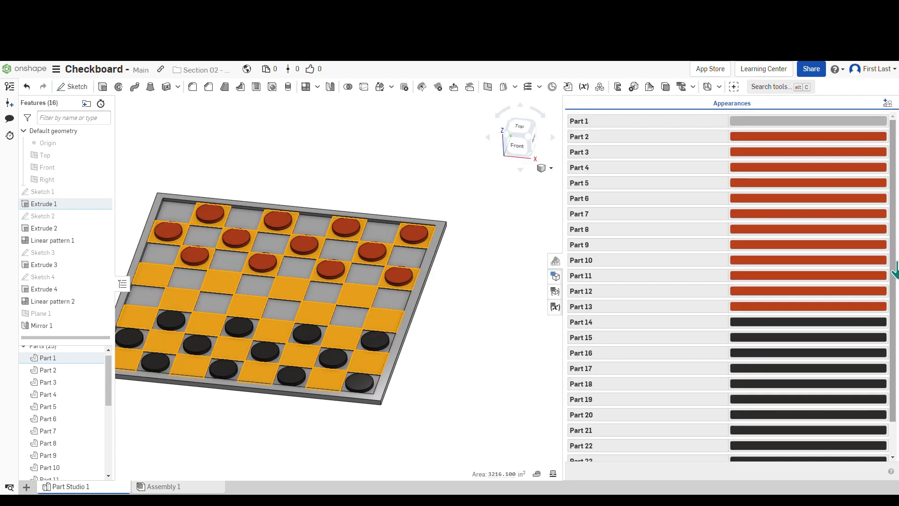
click(888, 102)
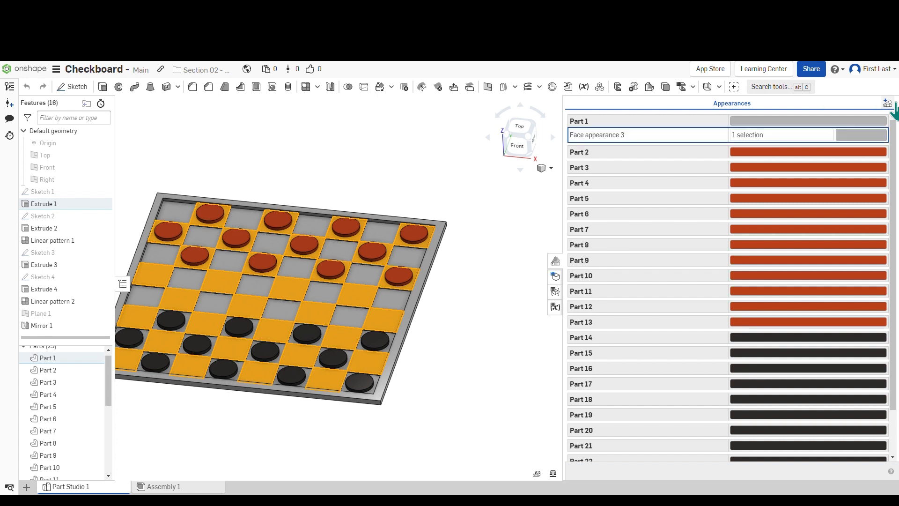
Mix a softer red, DF3C3C, for the face appearance of the higher squares and accept it.
click(483, 154)
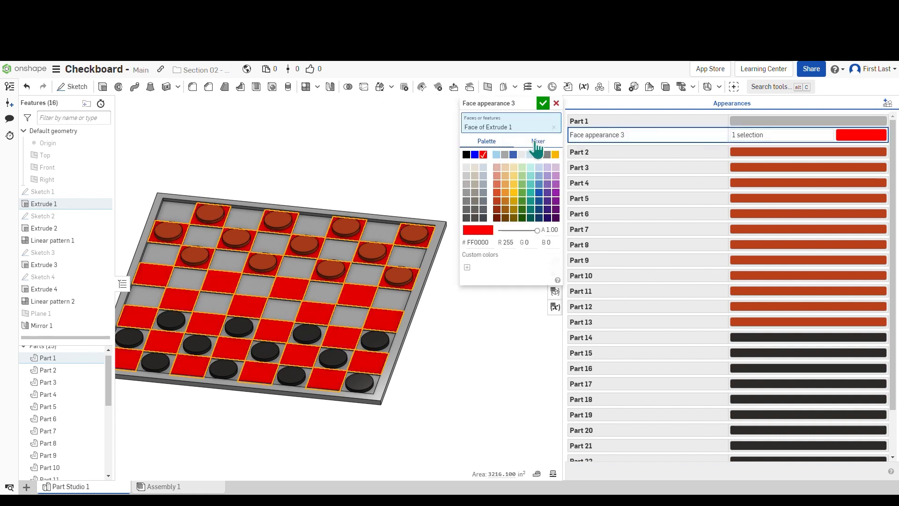
click(538, 141)
click(517, 152)
drag(532, 167, 529, 174)
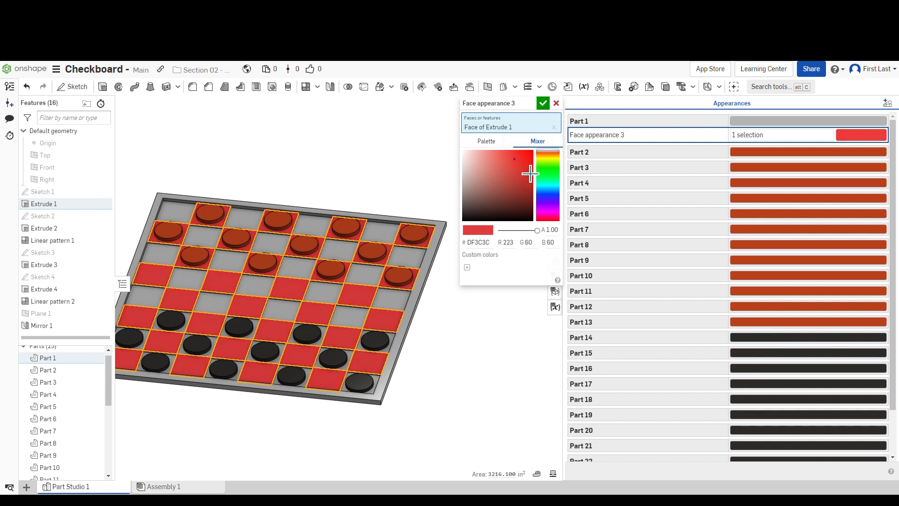
click(542, 104)
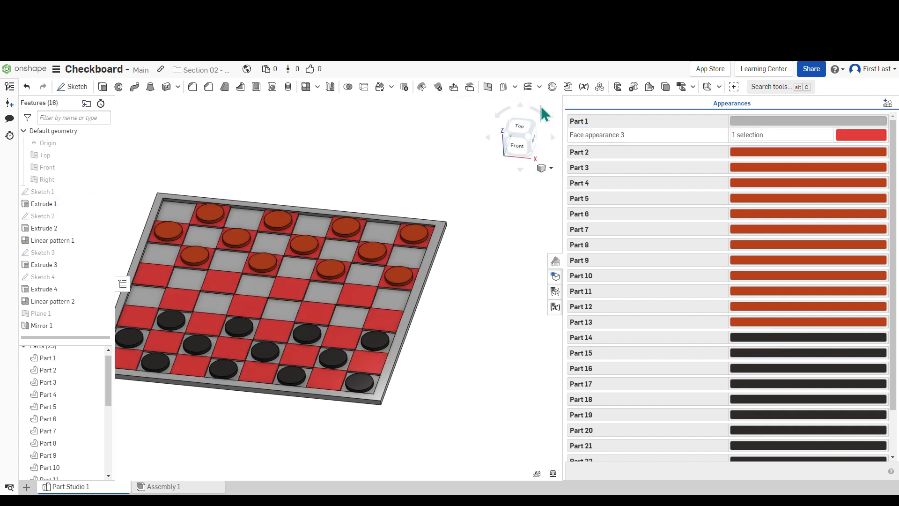
Create a second face appearance in black 000000 covering the recessed squares in the board's back and middle rows.
scroll(813, 184, down, 1)
scroll(813, 184, up, 1)
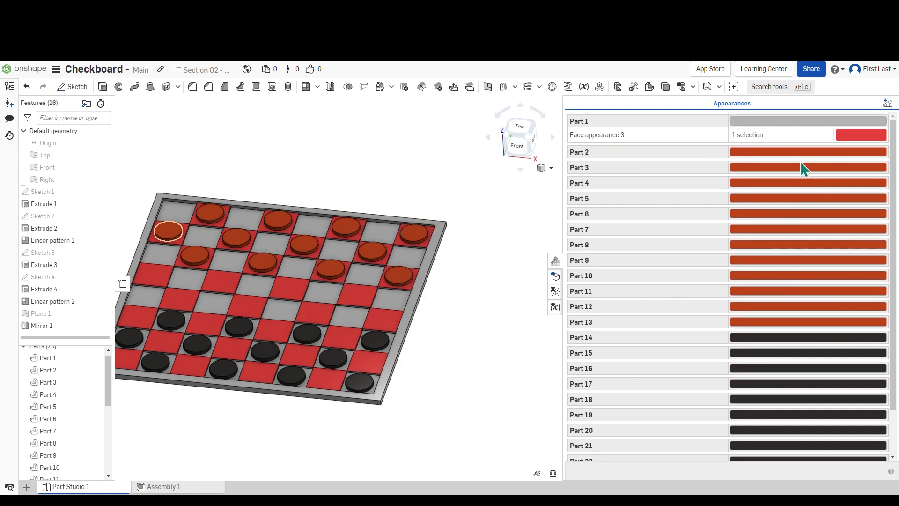
click(888, 103)
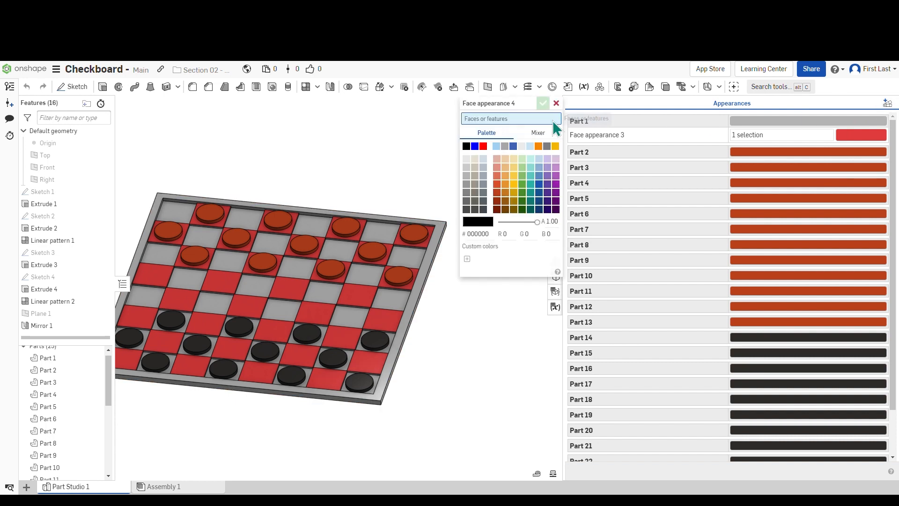
click(172, 215)
click(238, 215)
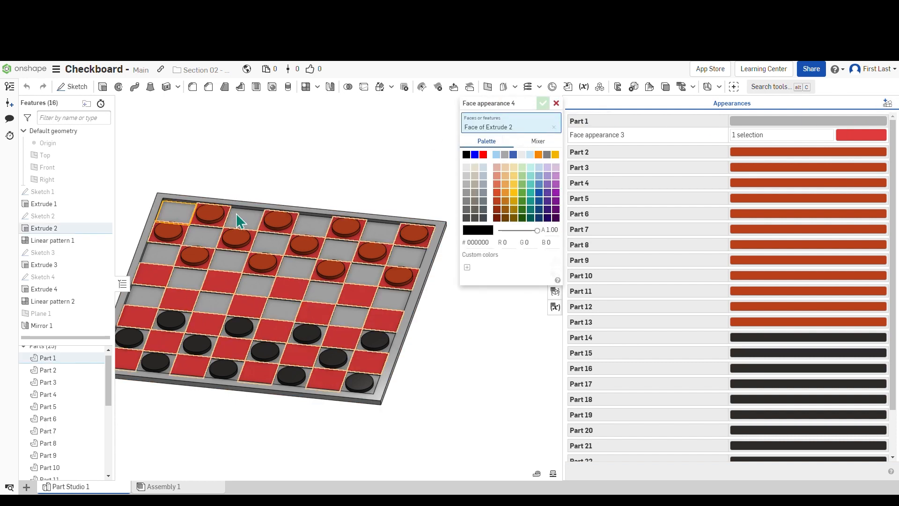
click(314, 220)
click(396, 232)
click(409, 252)
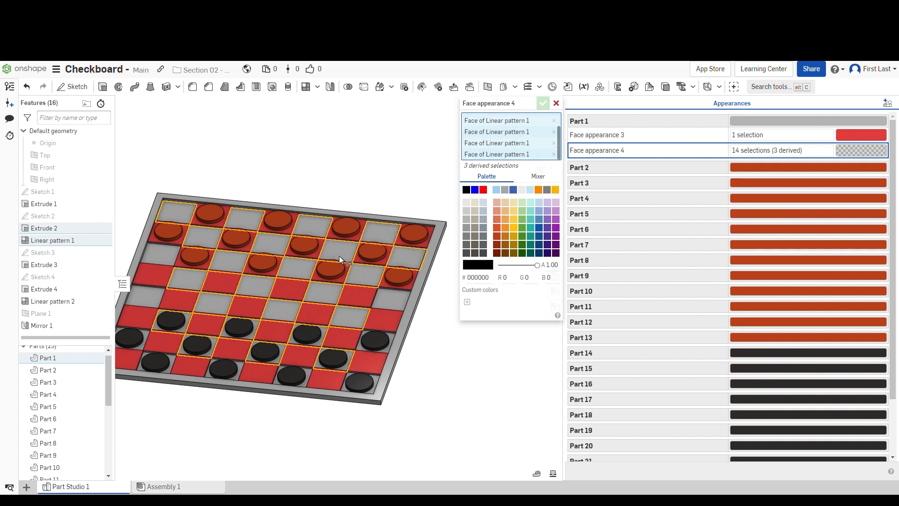
click(339, 255)
click(273, 247)
click(209, 241)
click(171, 250)
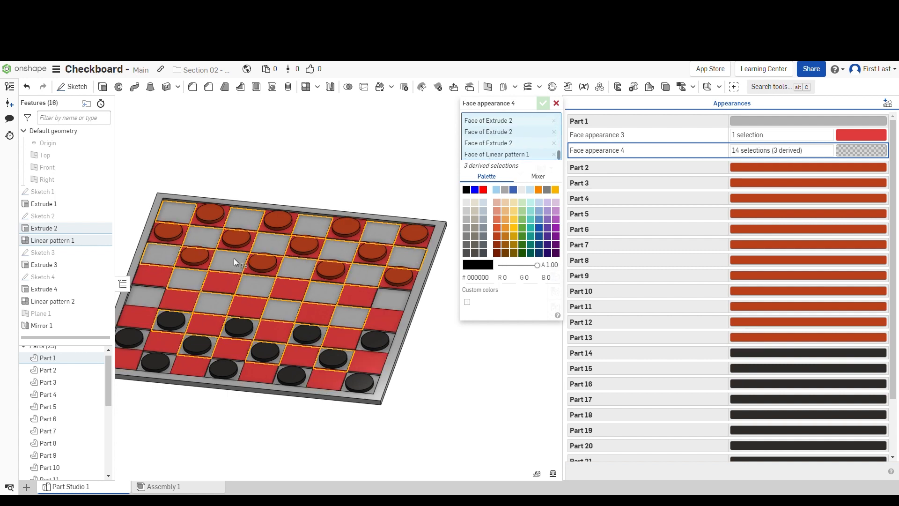
click(234, 258)
click(466, 189)
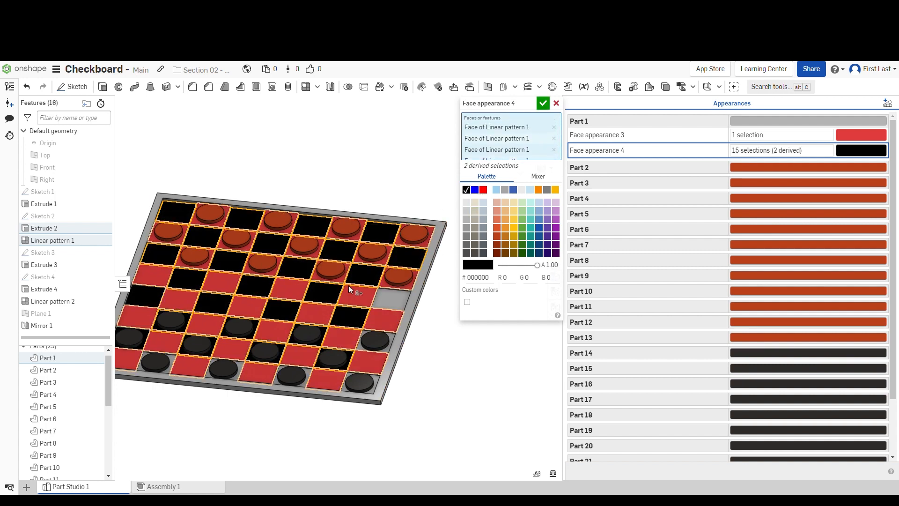
Add the remaining grey recessed squares, including those under the black checkers, to the black face appearance and accept it.
click(387, 296)
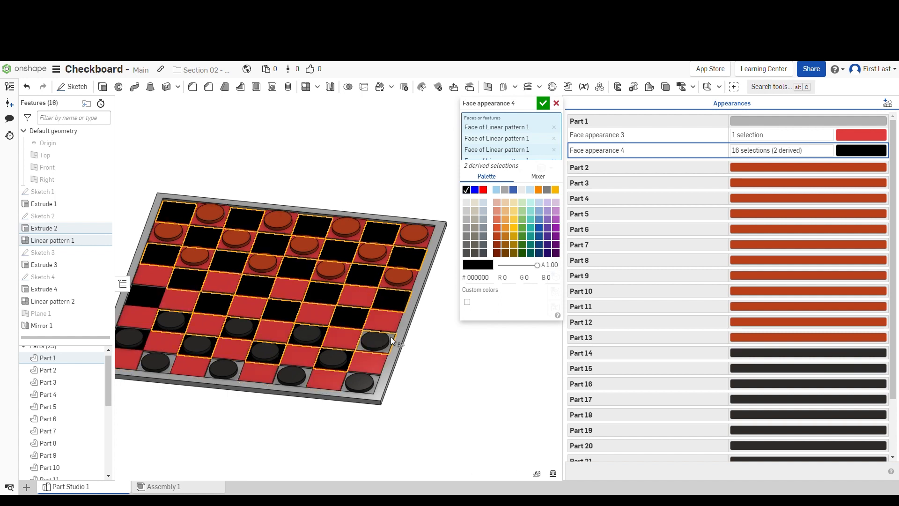
click(390, 337)
scroll(370, 388, up, 3)
click(371, 392)
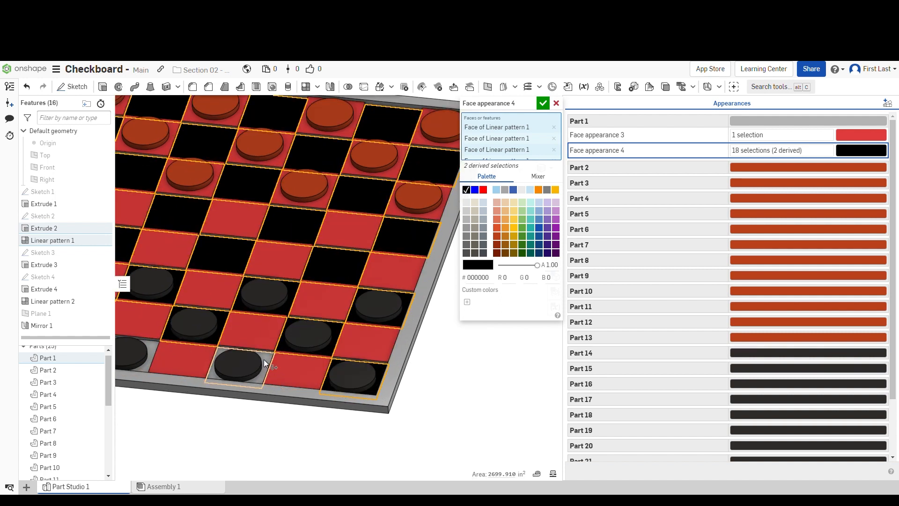
click(264, 360)
scroll(392, 378, down, 4)
scroll(219, 367, up, 5)
click(232, 339)
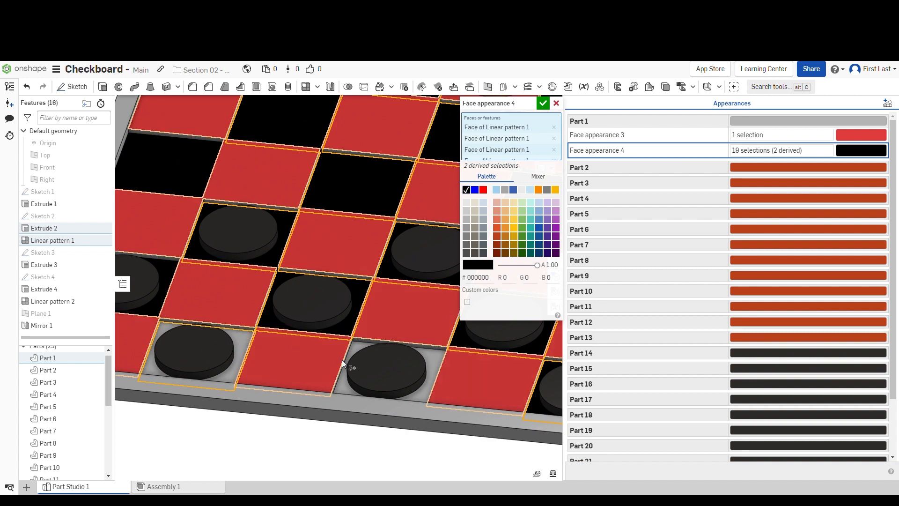
click(356, 347)
scroll(414, 217, down, 5)
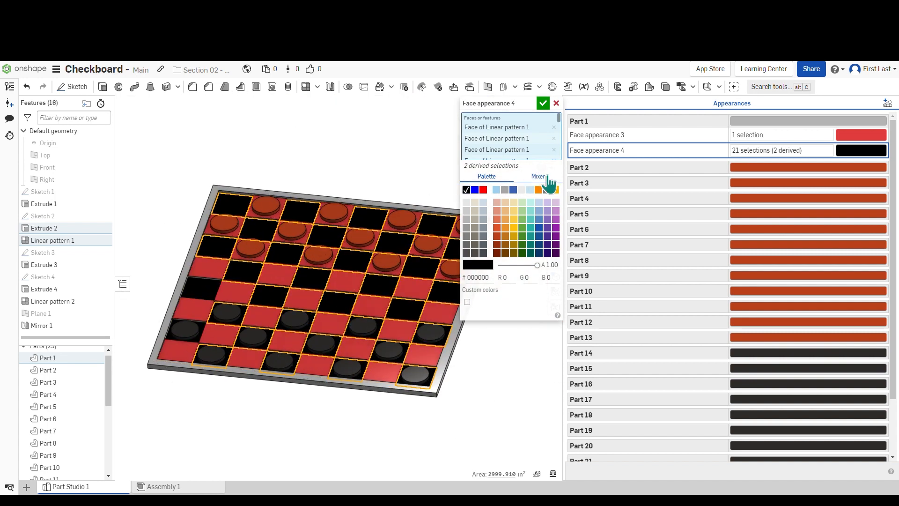
click(543, 103)
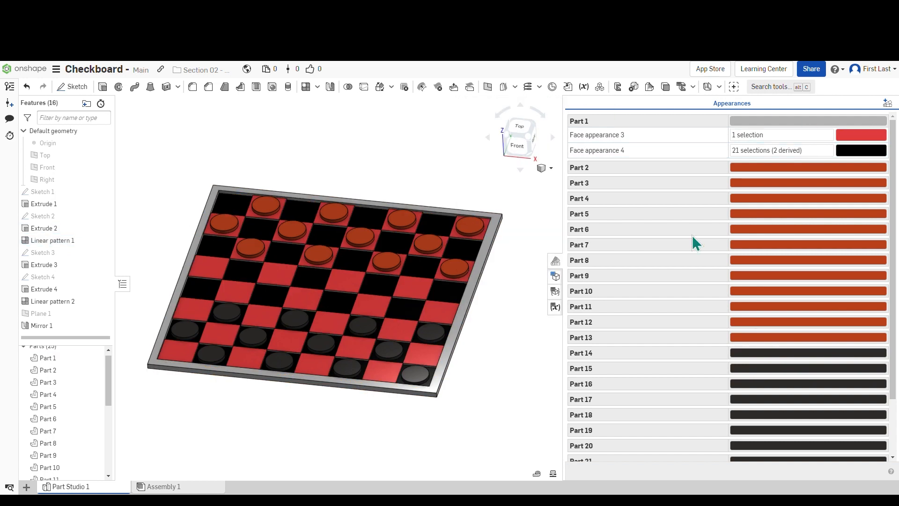
Close the appearance list and view the colored checkerboard isometrically from its front right corner.
click(561, 259)
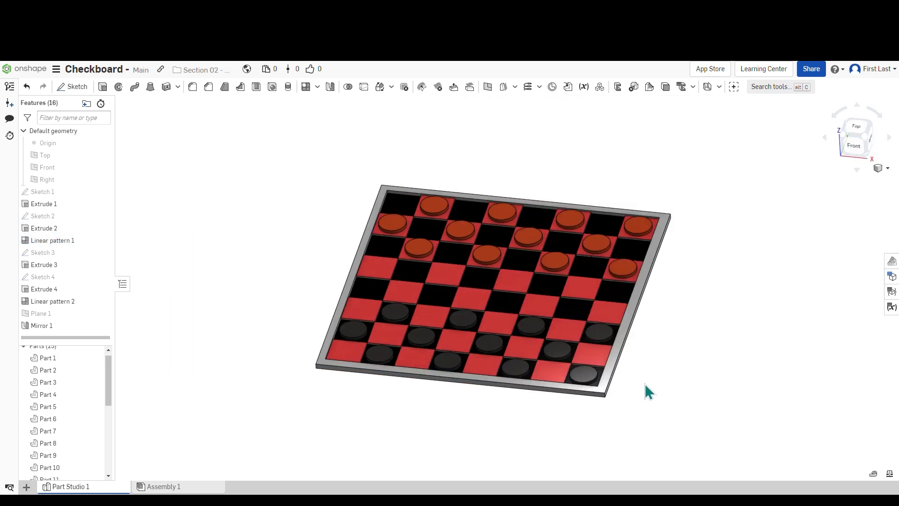
right_drag(645, 384, 656, 398)
click(863, 141)
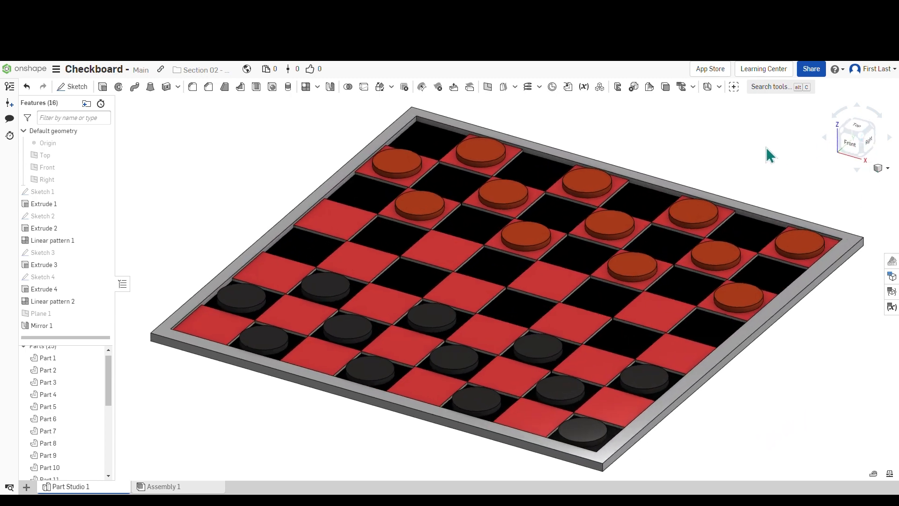